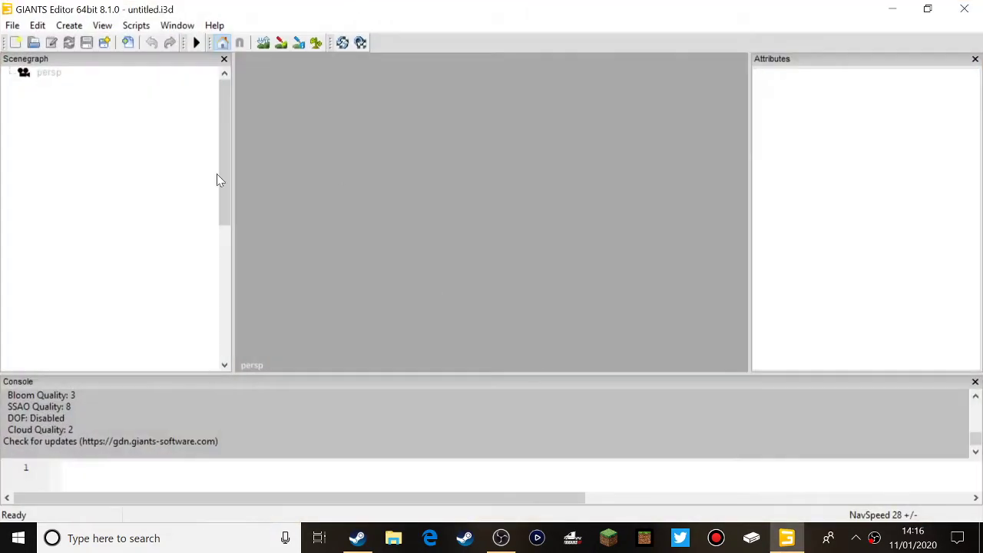
Open the FS19_Thisisireland mod from the mods folder and accept its proposed working directory.
{"action": "left_click", "coordinate": [12, 25]}
{"action": "left_click", "coordinate": [37, 25]}
{"action": "left_click", "coordinate": [13, 25]}
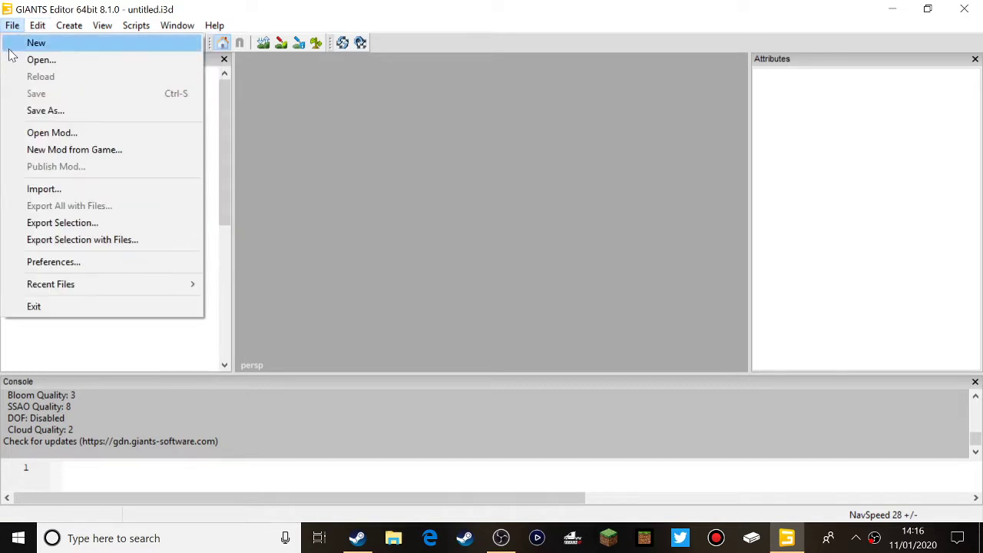
{"action": "left_click", "coordinate": [50, 137]}
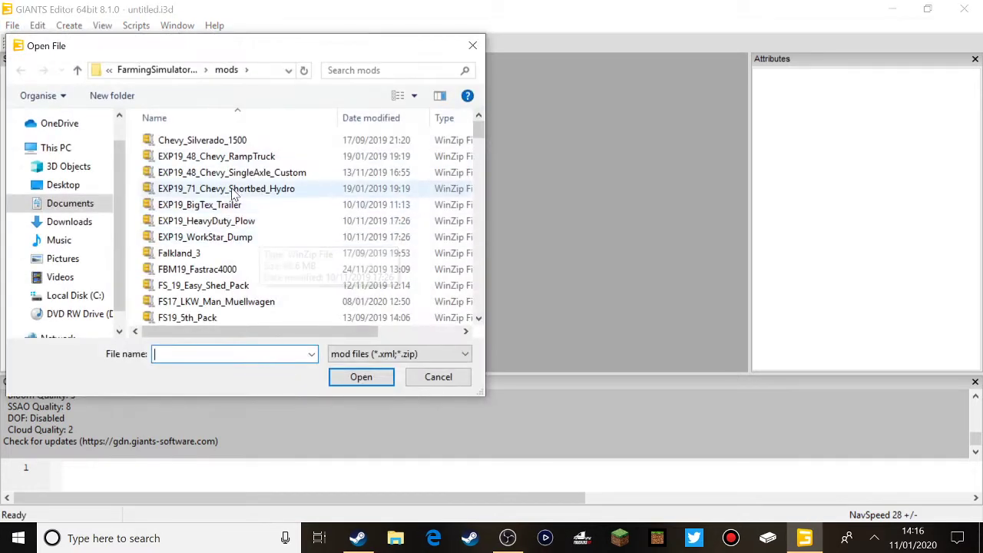
{"action": "scroll", "coordinate": [235, 196], "scroll_direction": "down", "scroll_amount": 13}
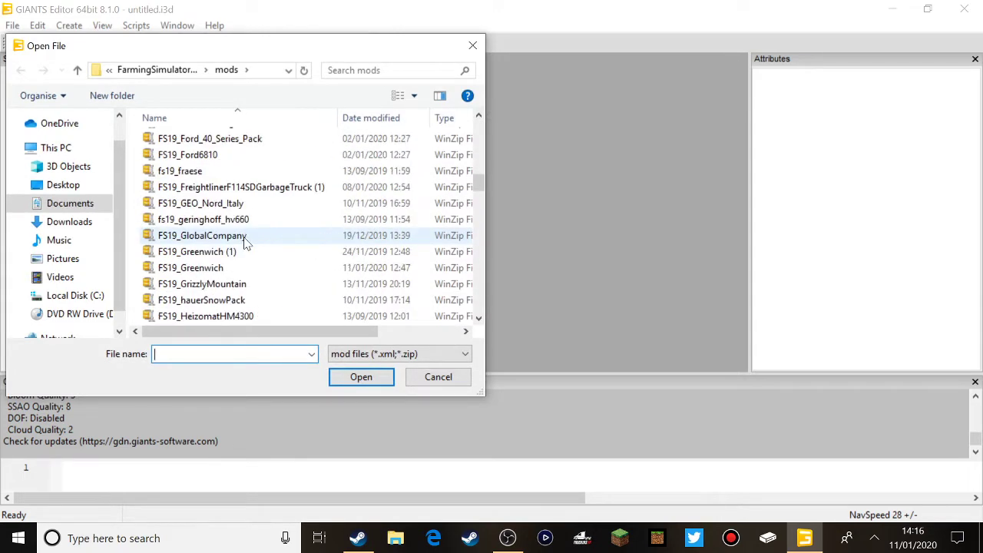
{"action": "scroll", "coordinate": [244, 242], "scroll_direction": "down", "scroll_amount": 10}
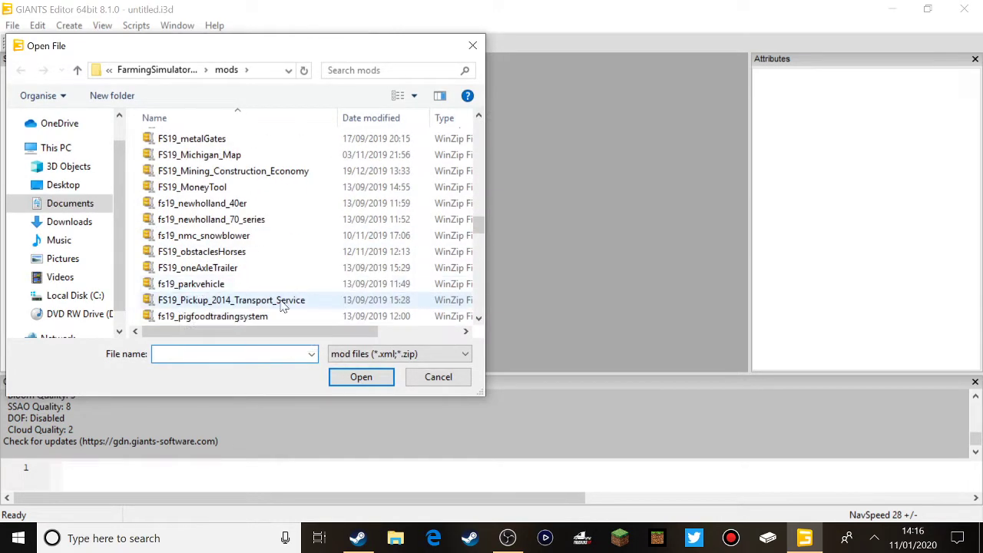
{"action": "scroll", "coordinate": [282, 304], "scroll_direction": "down", "scroll_amount": 8}
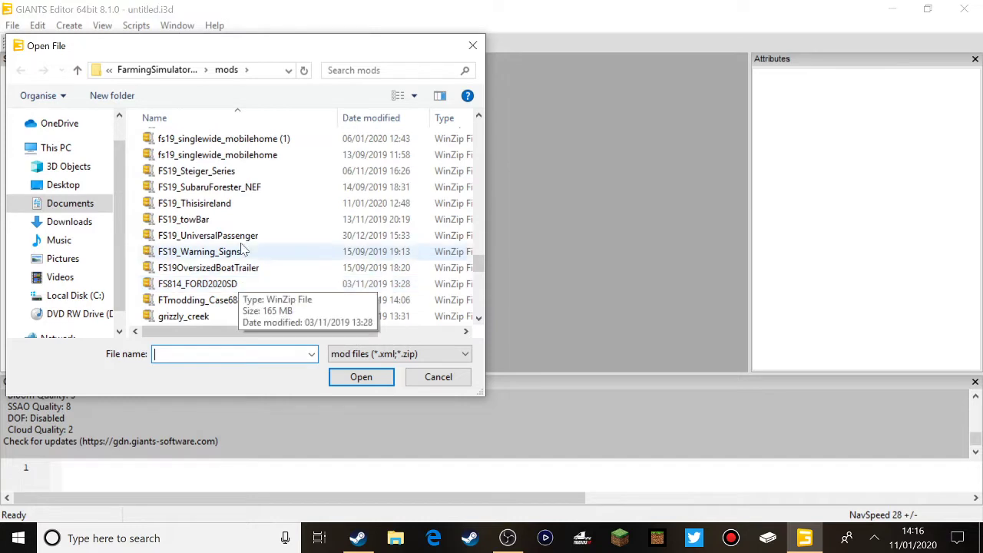
{"action": "scroll", "coordinate": [230, 223], "scroll_direction": "down", "scroll_amount": 3}
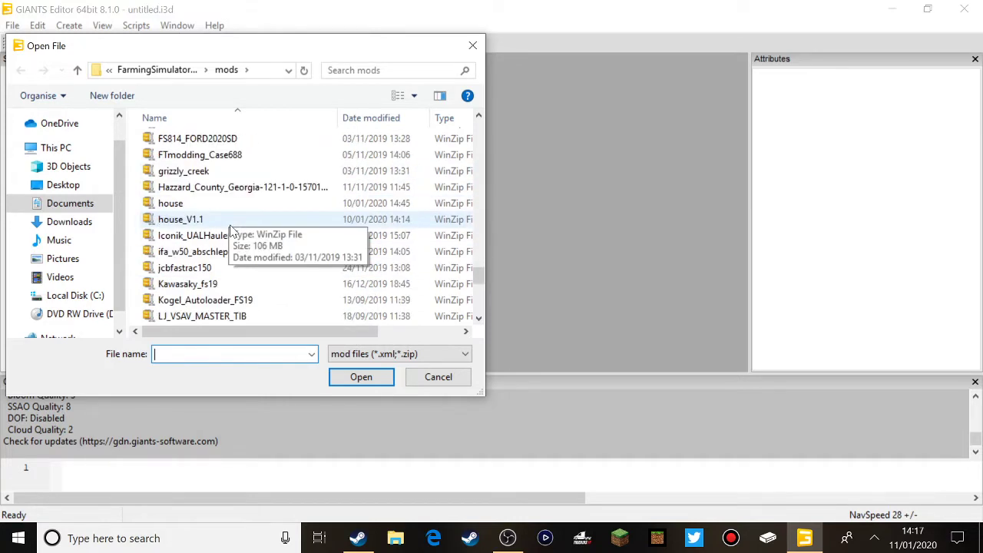
{"action": "scroll", "coordinate": [230, 229], "scroll_direction": "down", "scroll_amount": 5}
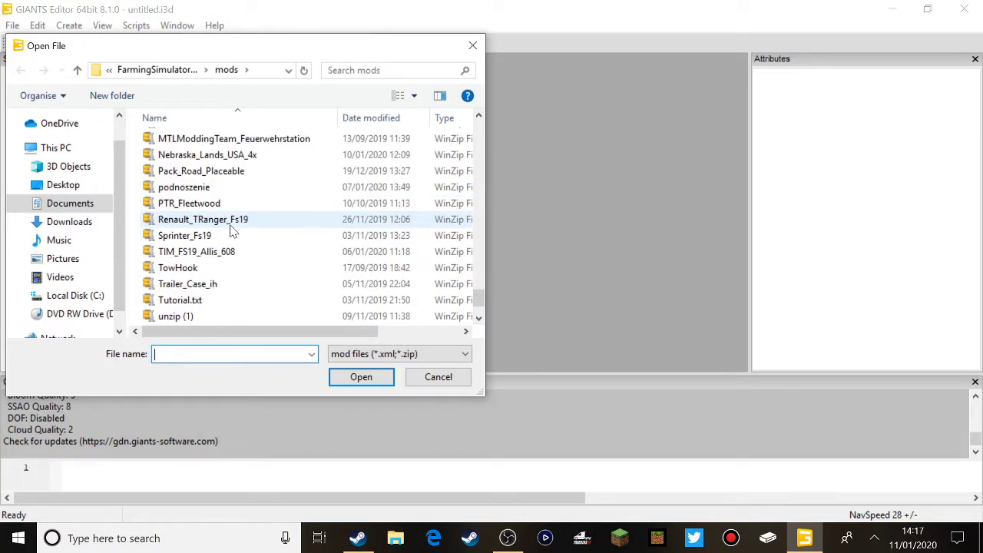
{"action": "scroll", "coordinate": [230, 229], "scroll_direction": "up", "scroll_amount": 5}
{"action": "scroll", "coordinate": [233, 232], "scroll_direction": "up", "scroll_amount": 3}
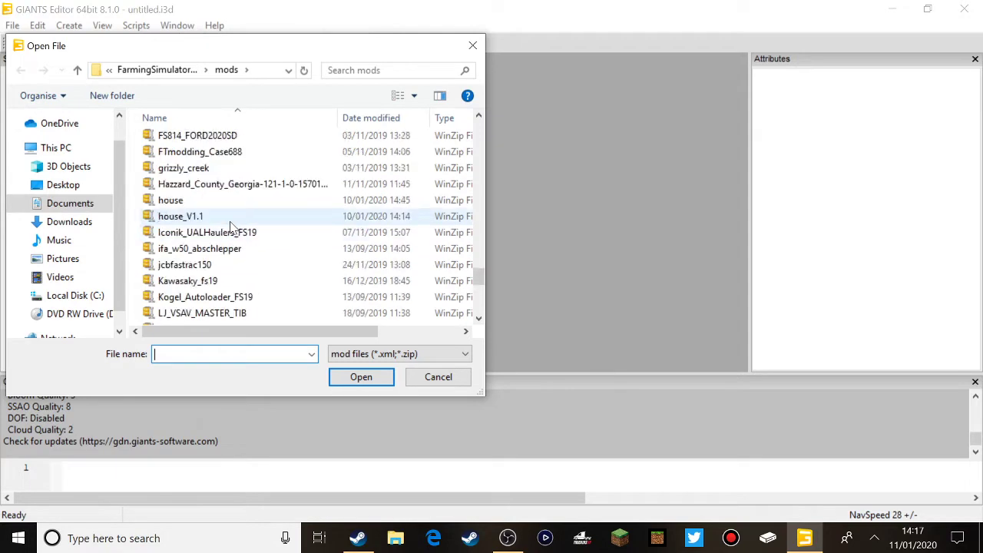
{"action": "left_click", "coordinate": [201, 153]}
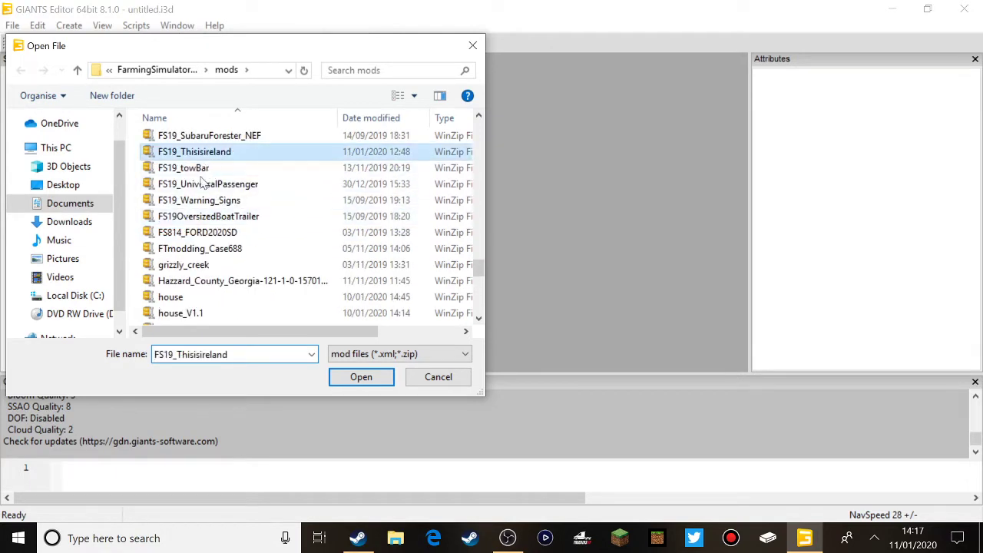
{"action": "left_click", "coordinate": [347, 381]}
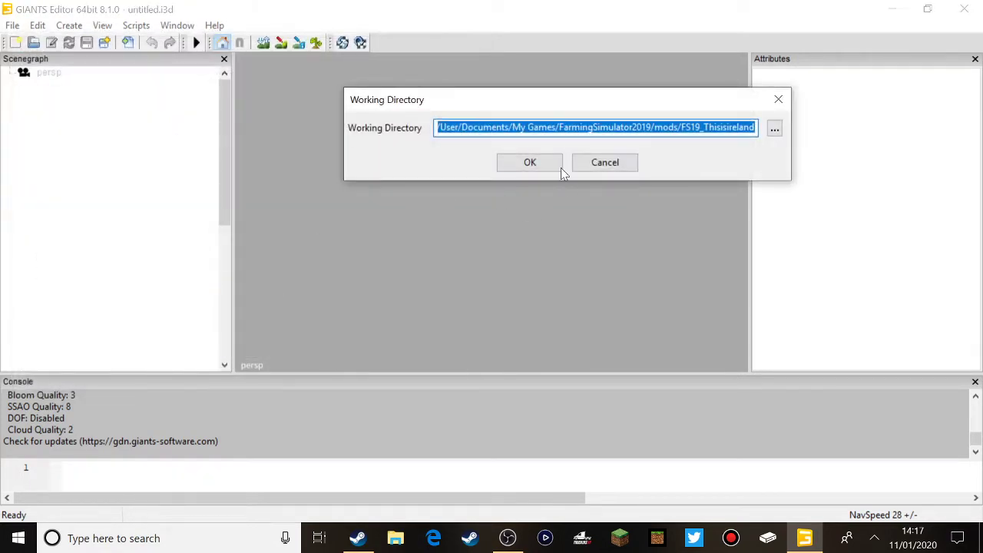
{"action": "left_click", "coordinate": [535, 160]}
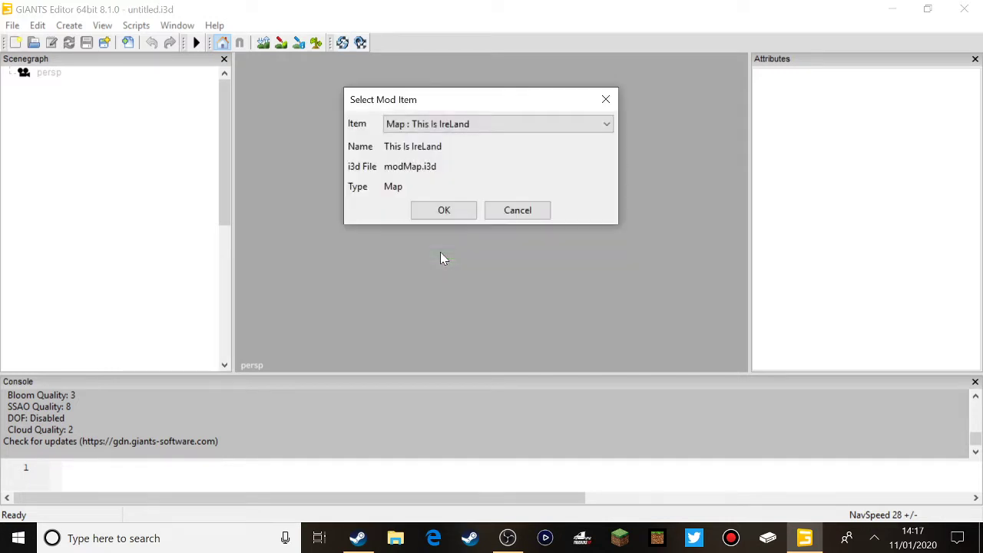
Choose the item Map : This Is IreLand from the mod and load it.
{"action": "left_click", "coordinate": [35, 1]}
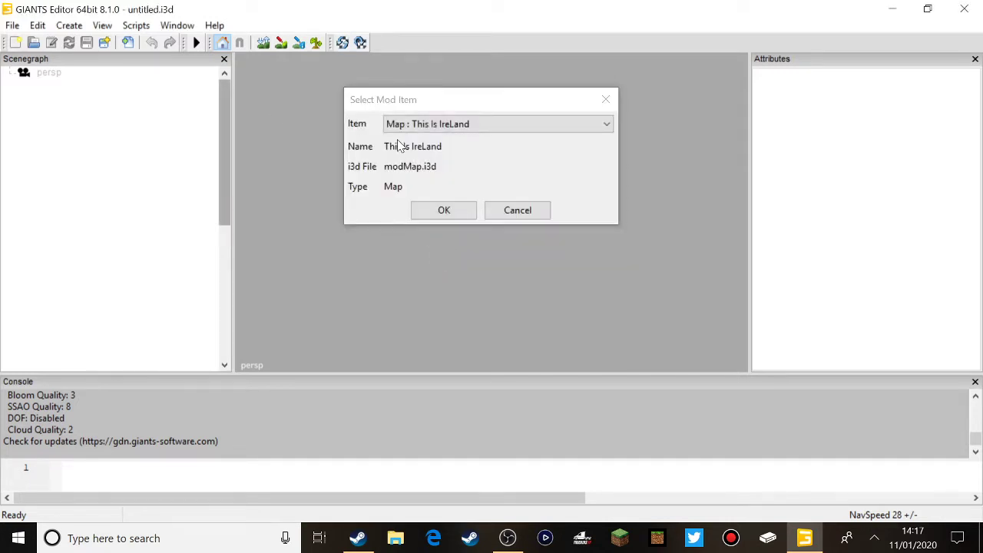
{"action": "left_click", "coordinate": [449, 125]}
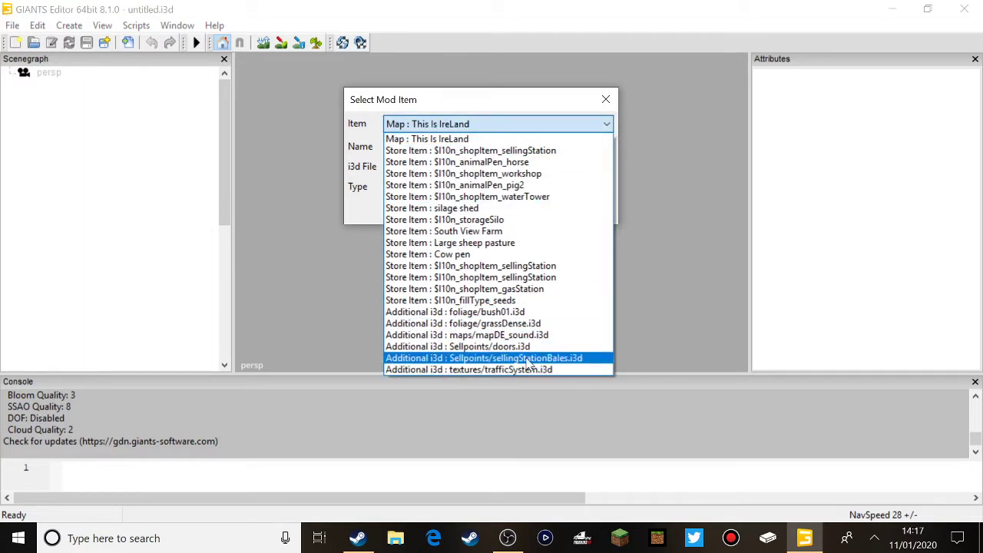
{"action": "left_click", "coordinate": [435, 141]}
{"action": "left_click", "coordinate": [445, 212]}
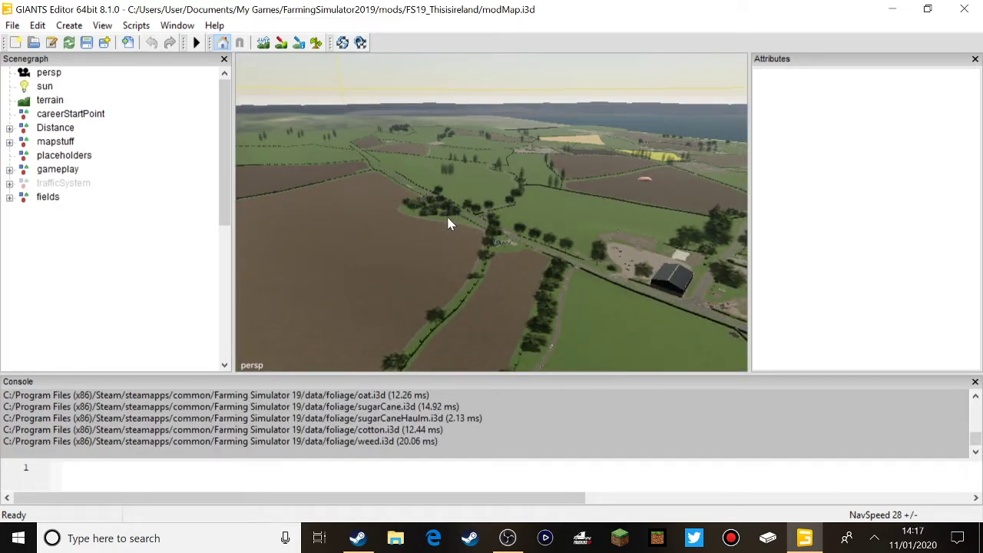
Look over the loaded map's fields, hedgerows, trees and farm buildings from the air and at ground level.
{"action": "left_click_drag", "start_coordinate": [547, 265], "coordinate": [495, 248], "text": "alt"}
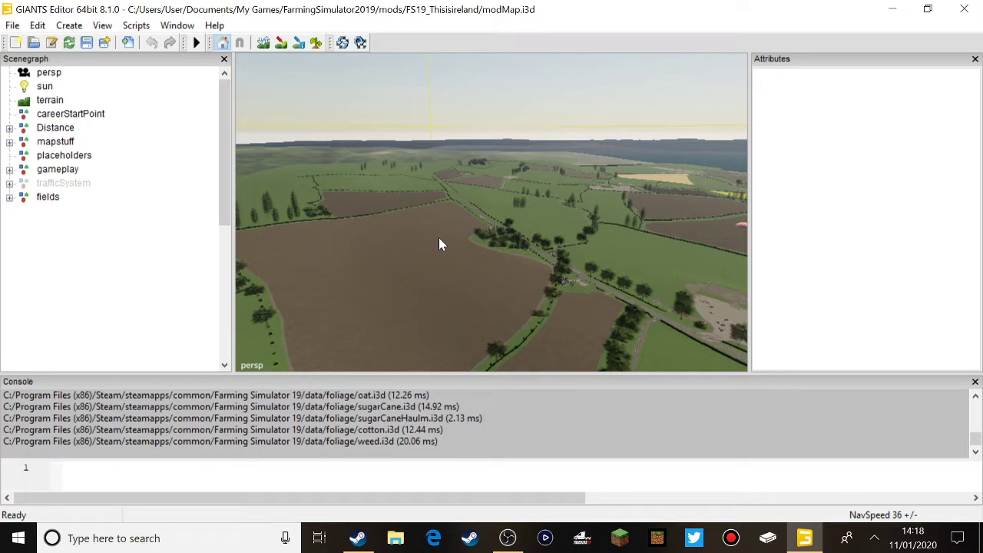
{"action": "left_click_drag", "start_coordinate": [438, 243], "coordinate": [5, 197]}
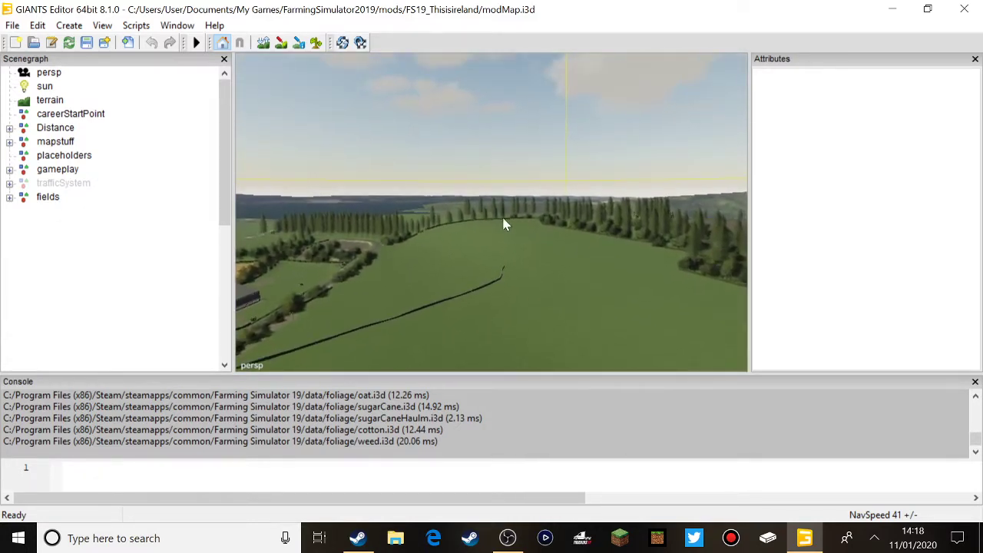
{"action": "left_click_drag", "start_coordinate": [504, 219], "coordinate": [225, 221], "text": "alt"}
{"action": "left_click_drag", "start_coordinate": [453, 242], "coordinate": [384, 224]}
{"action": "scroll", "coordinate": [382, 219], "scroll_direction": "up", "scroll_amount": 2}
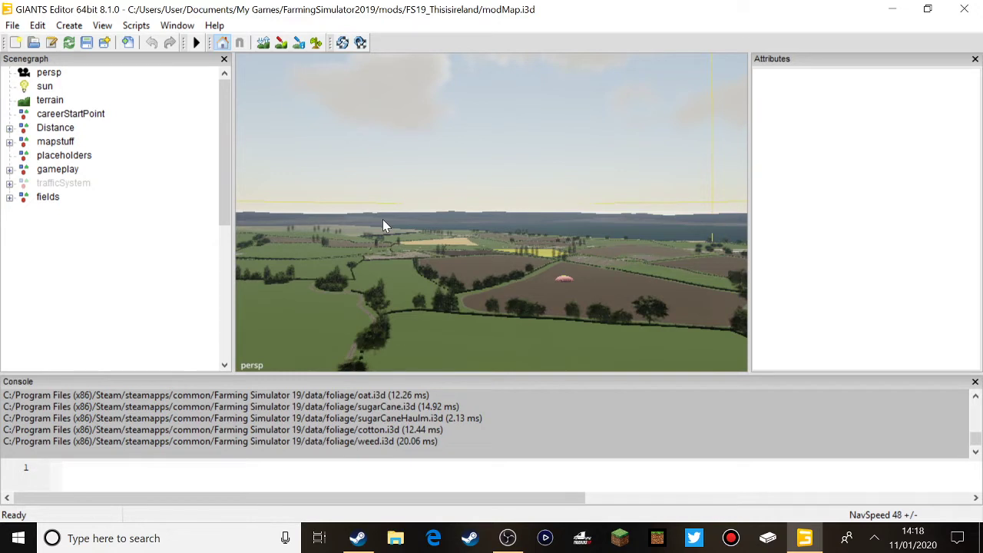
{"action": "key", "text": "w"}
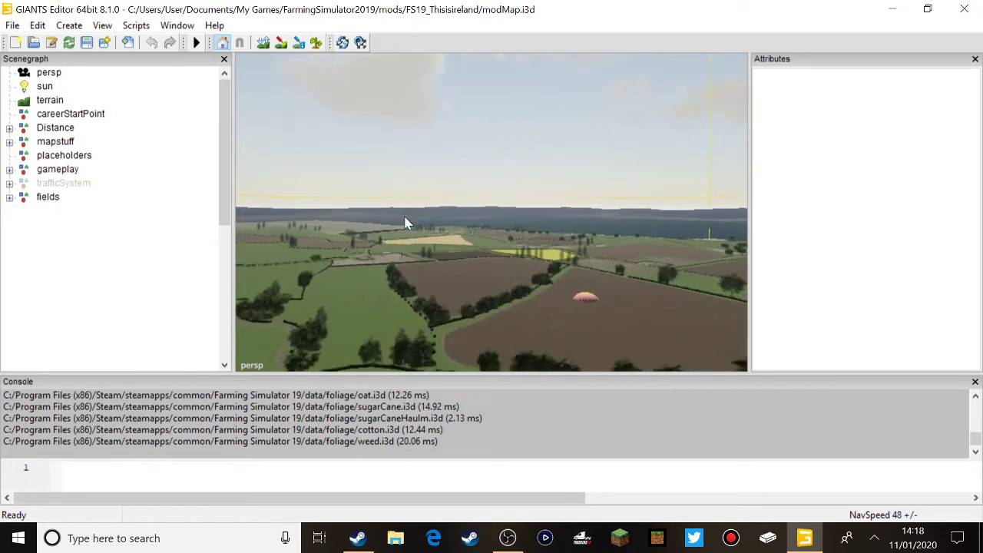
{"action": "key", "text": "w"}
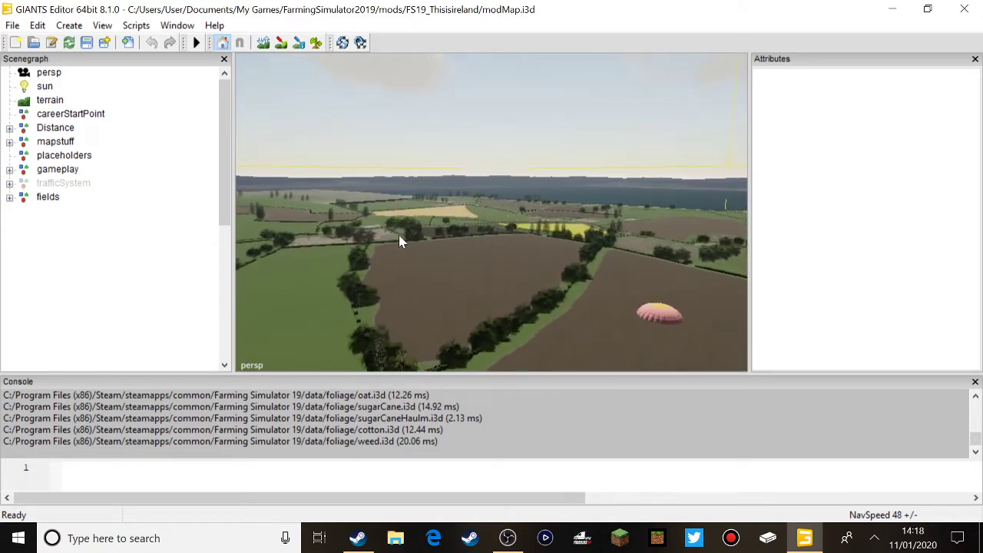
{"action": "scroll", "coordinate": [399, 235], "scroll_direction": "up", "scroll_amount": 6}
{"action": "mouse_move", "coordinate": [398, 235]}
{"action": "left_mouse_down", "text": "alt"}
{"action": "mouse_move", "coordinate": [323, 248]}
{"action": "mouse_move", "coordinate": [382, 228]}
{"action": "left_mouse_up", "text": "alt"}
{"action": "key", "text": "w"}
{"action": "scroll", "coordinate": [355, 247], "scroll_direction": "up", "scroll_amount": 5}
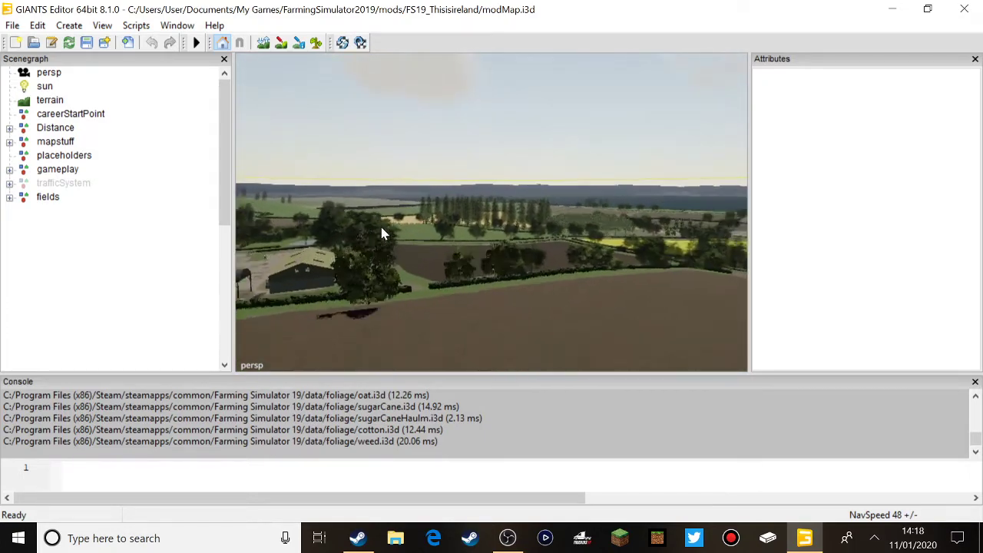
{"action": "scroll", "coordinate": [382, 230], "scroll_direction": "up", "scroll_amount": 3}
{"action": "scroll", "coordinate": [459, 233], "scroll_direction": "up", "scroll_amount": 4}
{"action": "left_click_drag", "start_coordinate": [485, 241], "coordinate": [457, 237], "text": "alt"}
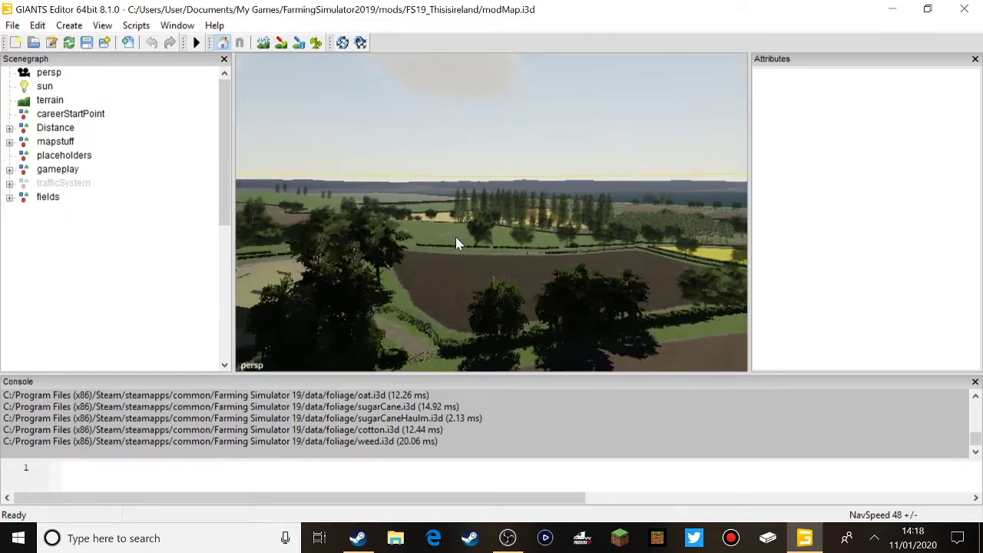
{"action": "key", "text": "w"}
{"action": "right_click_drag", "start_coordinate": [456, 243], "coordinate": [172, 234]}
{"action": "key", "text": "w"}
{"action": "key", "text": "w"}
{"action": "key", "text": "w"}
{"action": "key", "text": "w"}
{"action": "key", "text": "w"}
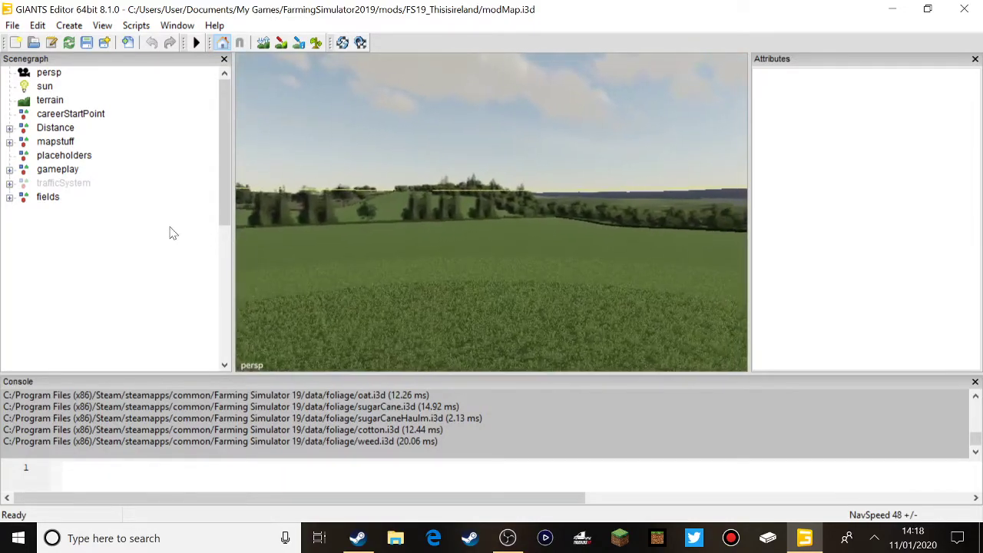
{"action": "left_click_drag", "start_coordinate": [487, 203], "coordinate": [436, 176], "text": "alt"}
{"action": "scroll", "coordinate": [441, 194], "scroll_direction": "up", "scroll_amount": 3}
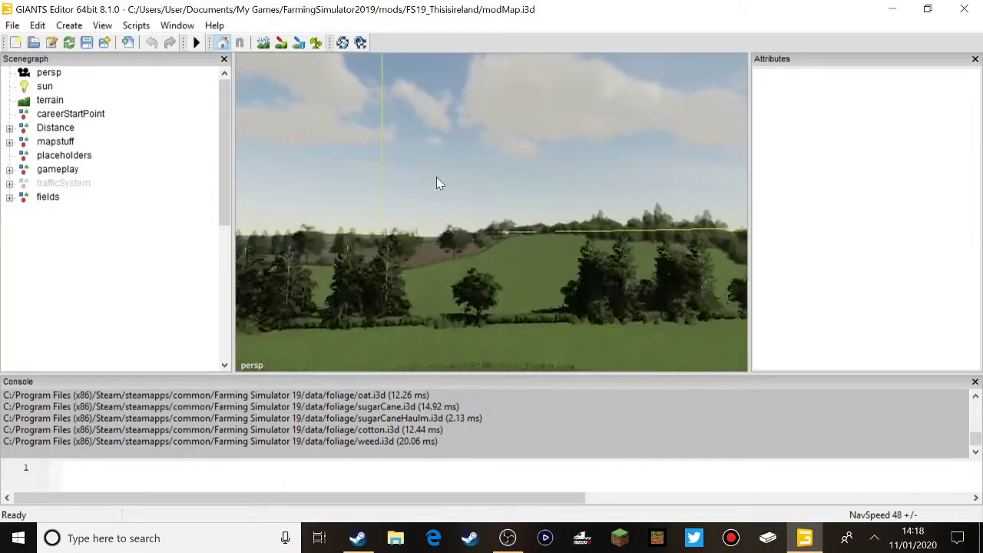
{"action": "key", "text": "w"}
{"action": "mouse_move", "coordinate": [435, 182]}
{"action": "right_mouse_down"}
{"action": "mouse_move", "coordinate": [445, 200]}
{"action": "mouse_move", "coordinate": [449, 187]}
{"action": "right_mouse_up"}
{"action": "scroll", "coordinate": [450, 187], "scroll_direction": "up", "scroll_amount": 6}
{"action": "left_click_drag", "start_coordinate": [449, 187], "coordinate": [3, 231], "text": "alt"}
{"action": "left_click_drag", "start_coordinate": [440, 157], "coordinate": [416, 158], "text": "alt"}
{"action": "scroll", "coordinate": [417, 158], "scroll_direction": "up", "scroll_amount": 5}
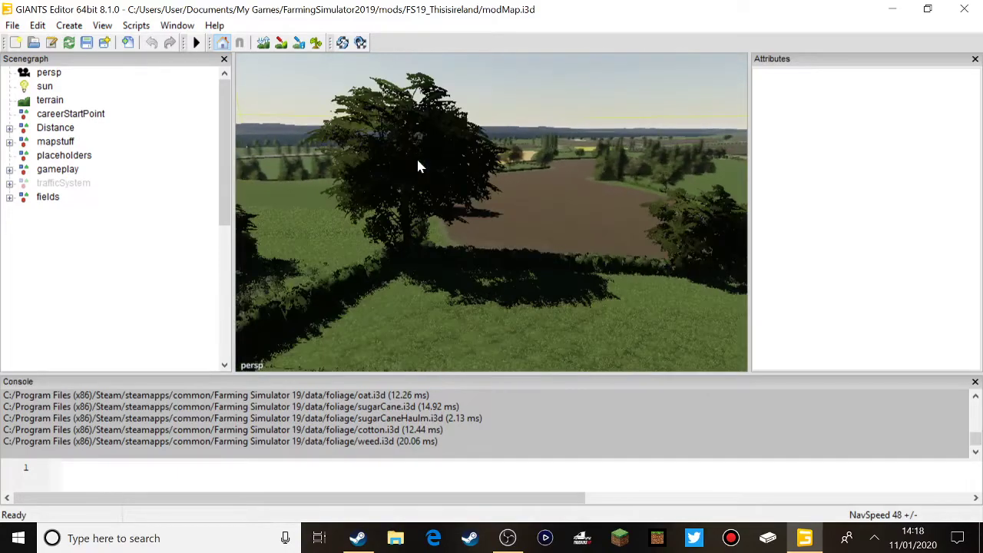
Delete the two arched green sheds in the farmyard, together with the door trigger behind the stacked bales.
{"action": "key", "text": "w"}
{"action": "right_click_drag", "start_coordinate": [419, 146], "coordinate": [467, 181]}
{"action": "key", "text": "a"}
{"action": "key", "text": "w"}
{"action": "key", "text": "w"}
{"action": "key", "text": "w"}
{"action": "key", "text": "w"}
{"action": "key", "text": "w"}
{"action": "key", "text": "w"}
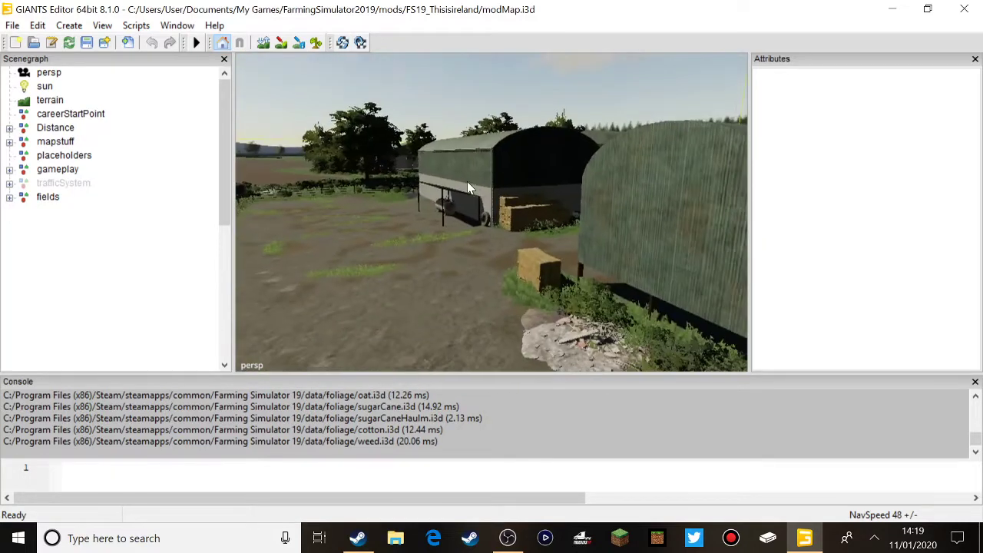
{"action": "left_click", "coordinate": [470, 185]}
{"action": "key", "text": "Delete"}
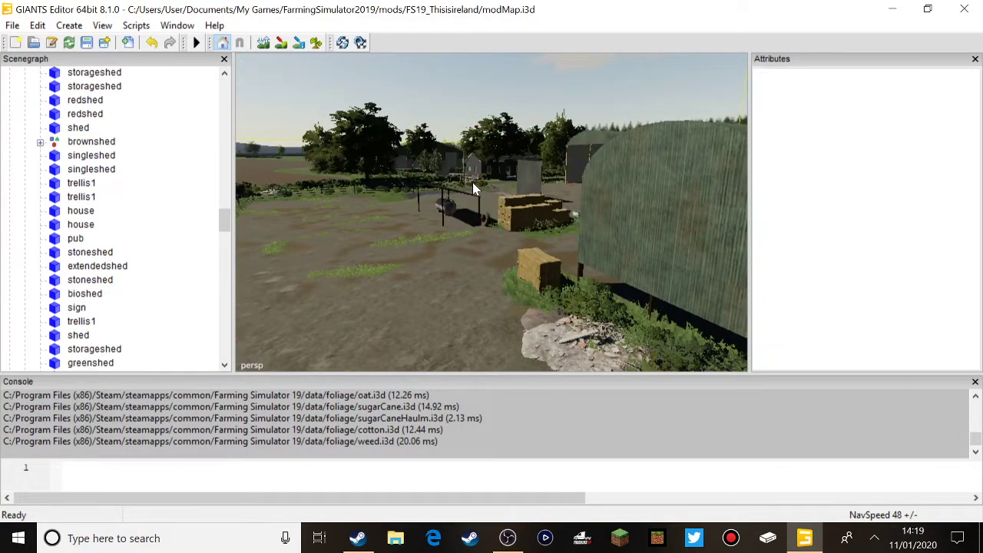
{"action": "left_click", "coordinate": [510, 202]}
{"action": "left_click", "coordinate": [536, 173]}
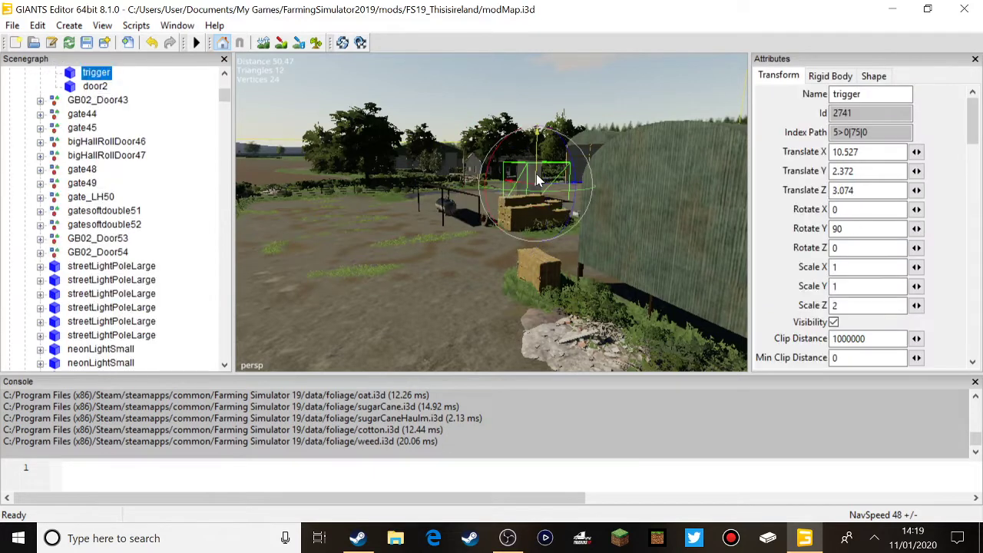
{"action": "key", "text": "Delete"}
{"action": "left_click", "coordinate": [615, 196]}
{"action": "key", "text": "Delete"}
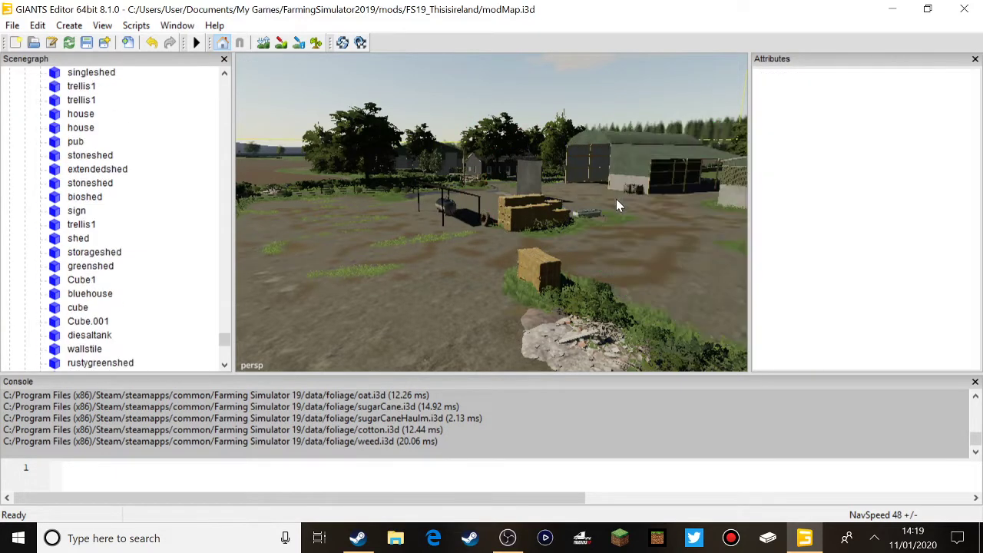
Delete the rubble pile and the pale rock beside the farmyard's overgrown grass verge.
{"action": "left_click", "coordinate": [586, 361]}
{"action": "key", "text": "Delete"}
{"action": "left_click", "coordinate": [581, 345]}
{"action": "key", "text": "Delete"}
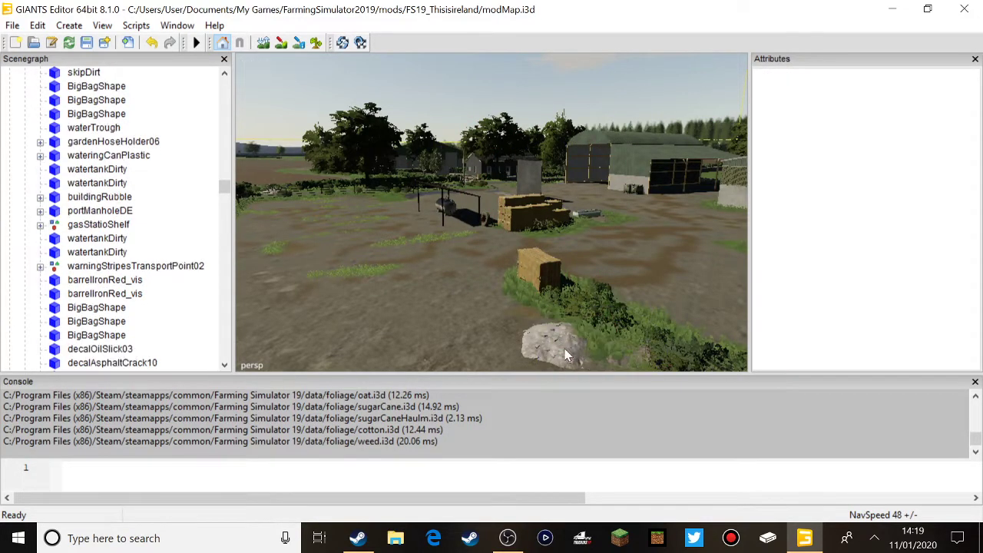
{"action": "left_click", "coordinate": [565, 351]}
{"action": "key", "text": "Delete"}
Delete the bale trailer's base, frame and remaining visible parts from under the straw bales beside the hedge.
{"action": "left_click_drag", "start_coordinate": [614, 264], "coordinate": [770, 270], "text": "alt"}
{"action": "right_click_drag", "start_coordinate": [772, 271], "coordinate": [861, 287]}
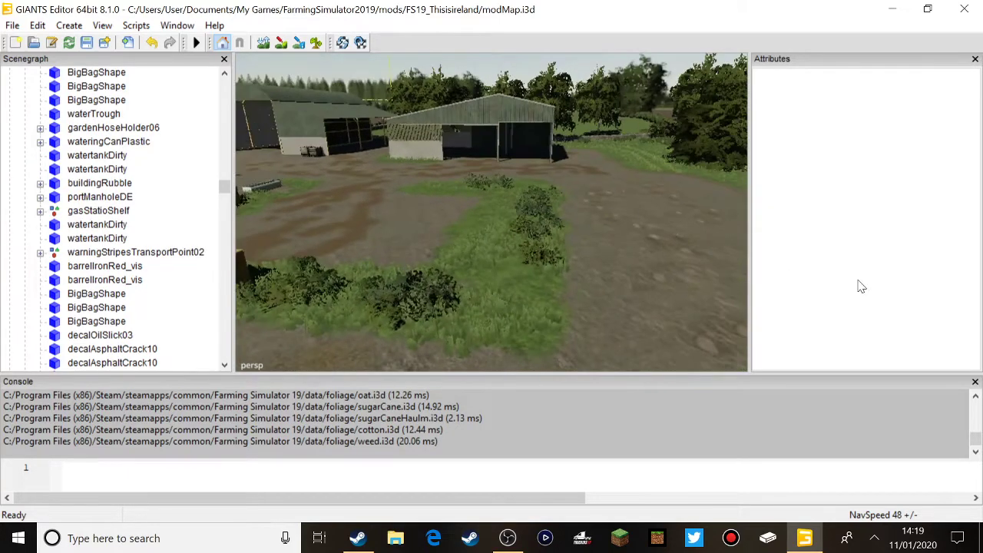
{"action": "right_click_drag", "start_coordinate": [620, 258], "coordinate": [699, 273]}
{"action": "left_click", "coordinate": [650, 265]}
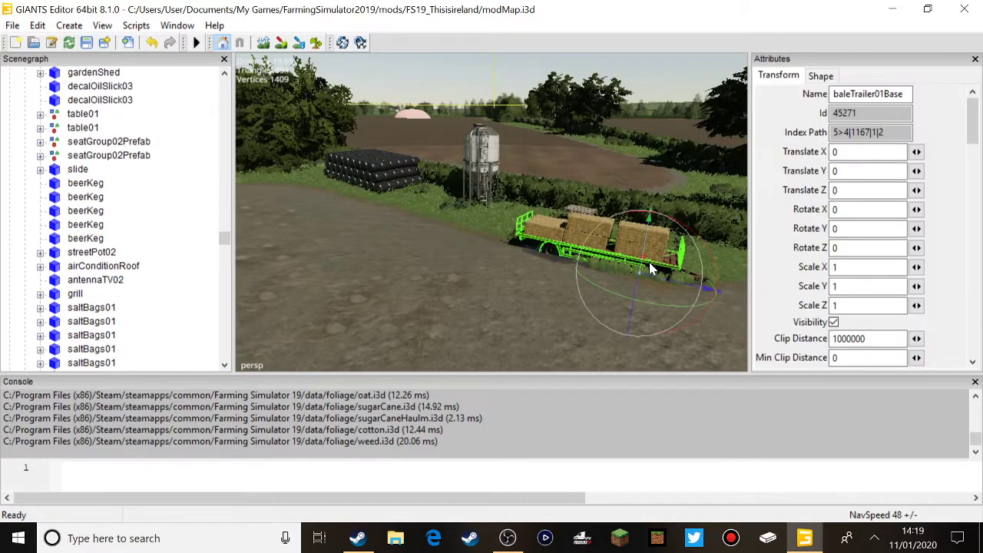
{"action": "key", "text": "Delete"}
{"action": "left_click", "coordinate": [669, 268]}
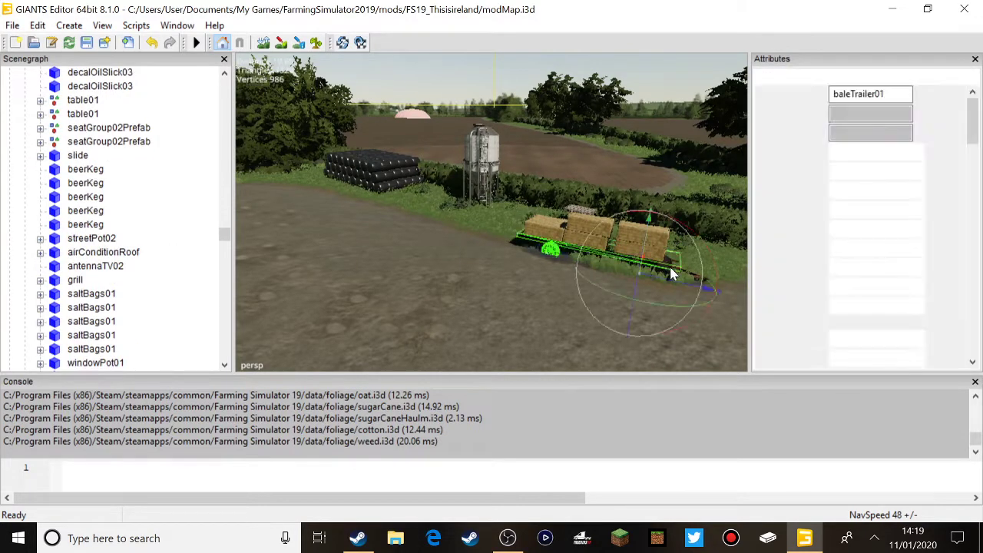
{"action": "key", "text": "Delete"}
{"action": "left_click", "coordinate": [674, 267]}
{"action": "key", "text": "Delete"}
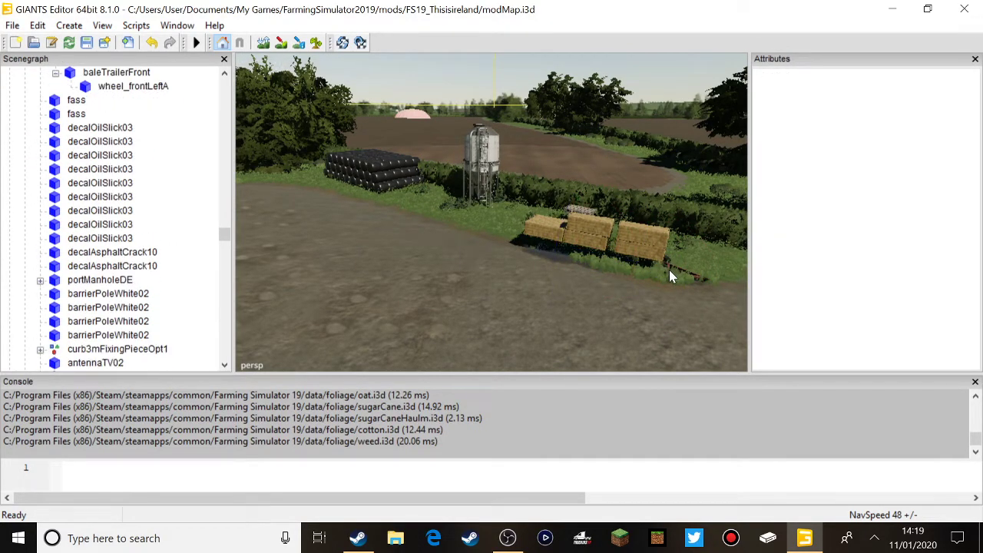
{"action": "left_click", "coordinate": [673, 269]}
{"action": "key", "text": "Delete"}
Delete the baleStraw240 straw bale closest to the silo.
{"action": "scroll", "coordinate": [673, 267], "scroll_direction": "up", "scroll_amount": 5}
{"action": "left_click", "coordinate": [640, 279]}
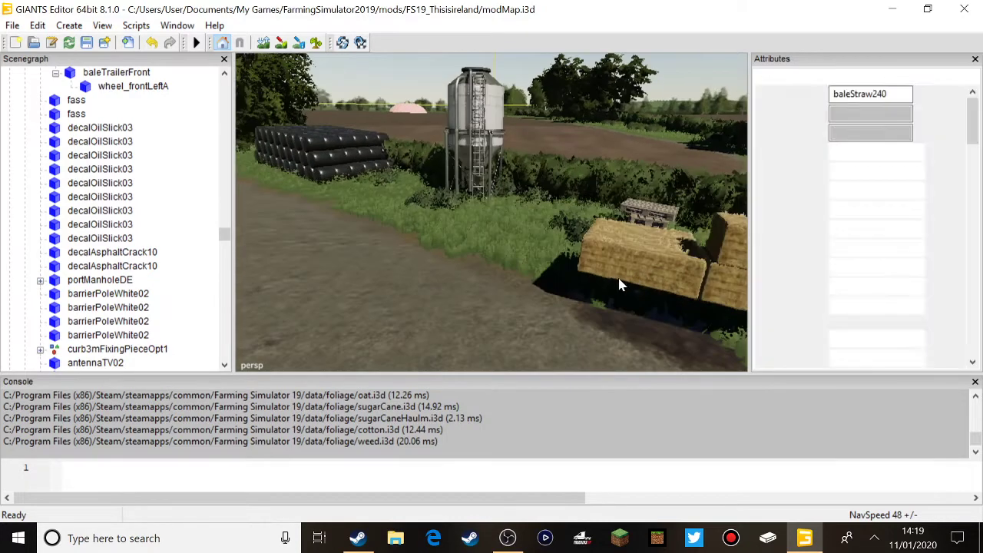
{"action": "key", "text": "Delete"}
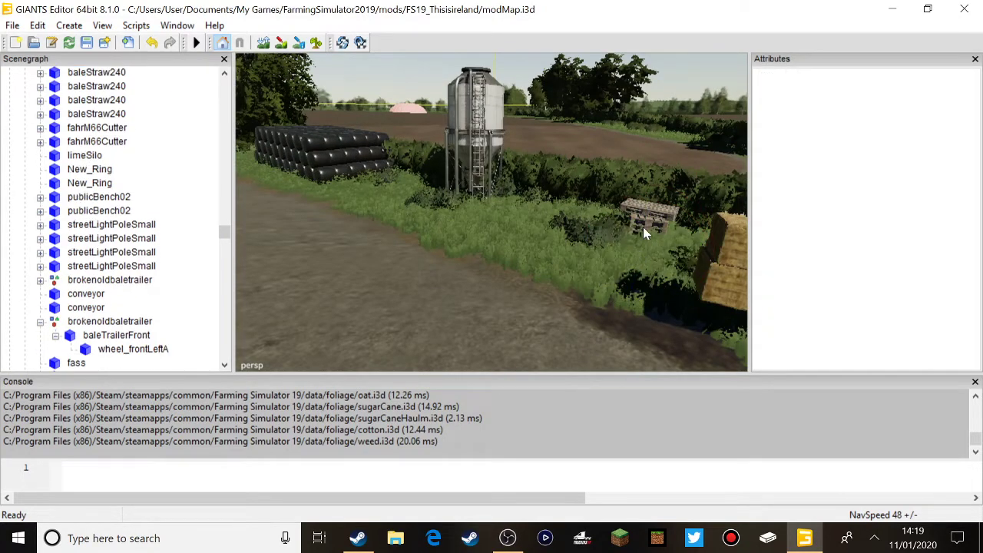
Delete the euro pallet near the silo and the nearest stacked straw bales beside the hedge.
{"action": "left_click", "coordinate": [643, 226]}
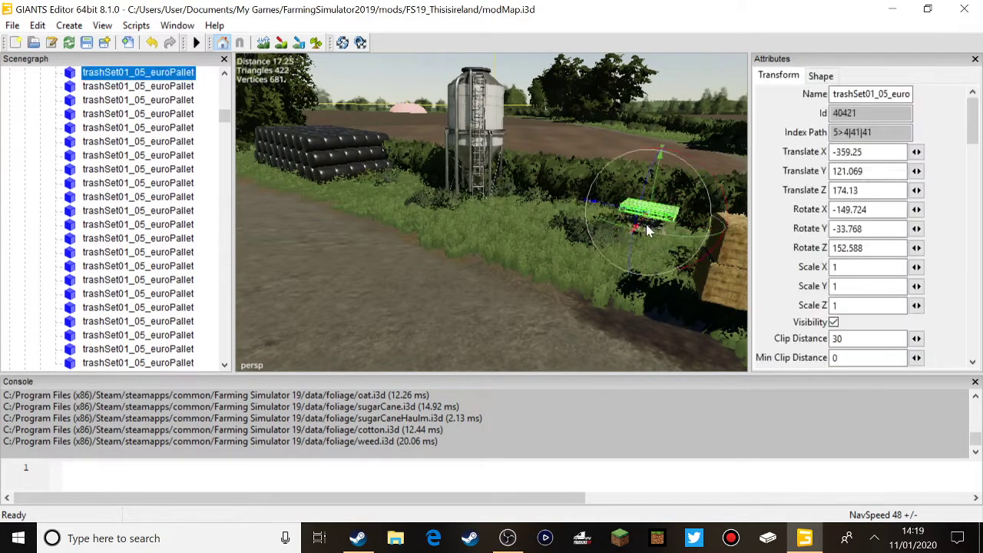
{"action": "key", "text": "Delete"}
{"action": "scroll", "coordinate": [709, 230], "scroll_direction": "up", "scroll_amount": 3}
{"action": "left_click", "coordinate": [665, 233]}
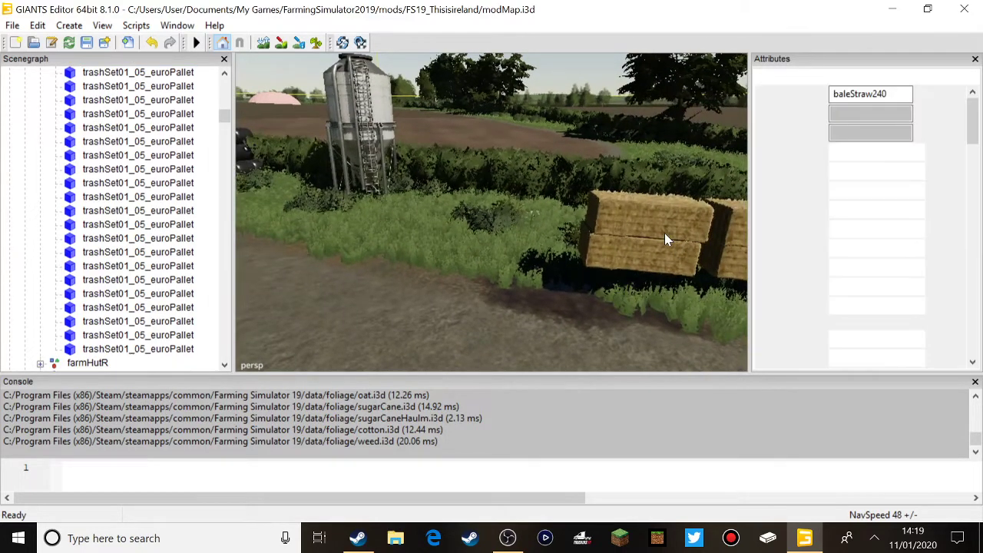
{"action": "key", "text": "Delete"}
{"action": "left_click", "coordinate": [649, 248]}
{"action": "key", "text": "Delete"}
Delete the remaining straw bales along the hedge, together with the bale trailer's wheel_frontLeftA part.
{"action": "left_click_drag", "start_coordinate": [681, 248], "coordinate": [353, 263], "text": "alt"}
{"action": "left_click", "coordinate": [691, 245]}
{"action": "key", "text": "Delete"}
{"action": "left_click", "coordinate": [683, 231]}
{"action": "key", "text": "Delete"}
{"action": "left_click", "coordinate": [678, 261]}
{"action": "key", "text": "Delete"}
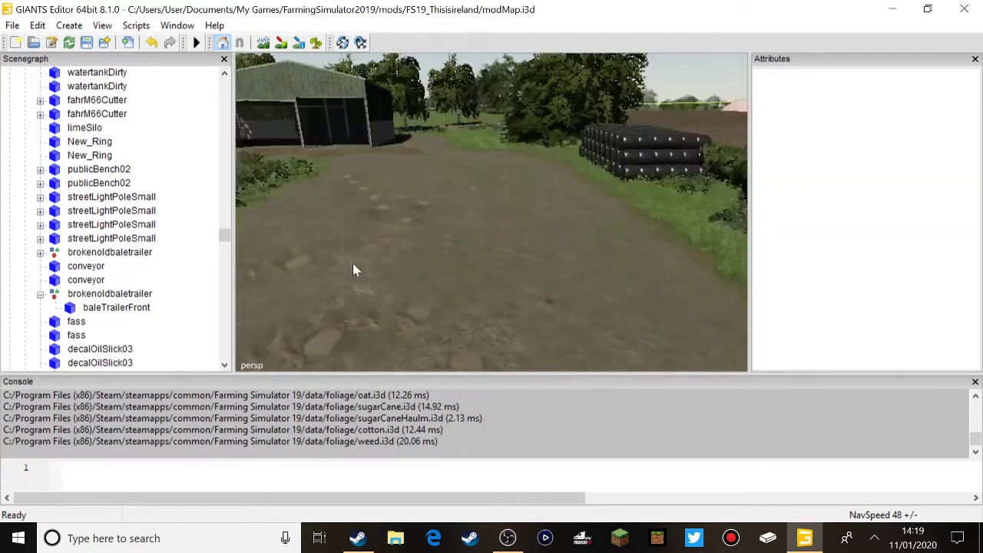
Delete the freestanding door2 panel left standing in the farmyard.
{"action": "middle_click_drag", "start_coordinate": [354, 266], "coordinate": [428, 167]}
{"action": "left_click", "coordinate": [467, 151]}
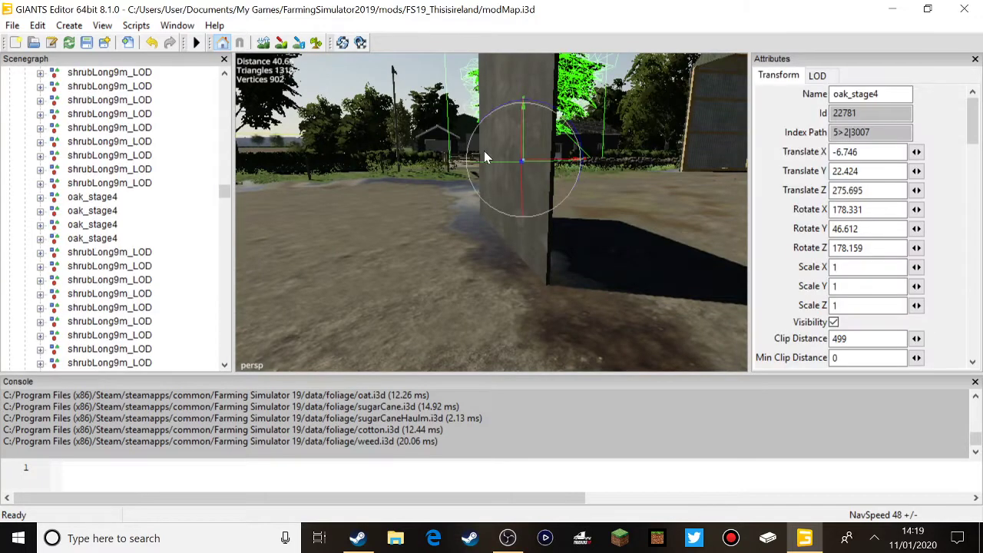
{"action": "left_click", "coordinate": [516, 172]}
{"action": "key", "text": "Delete"}
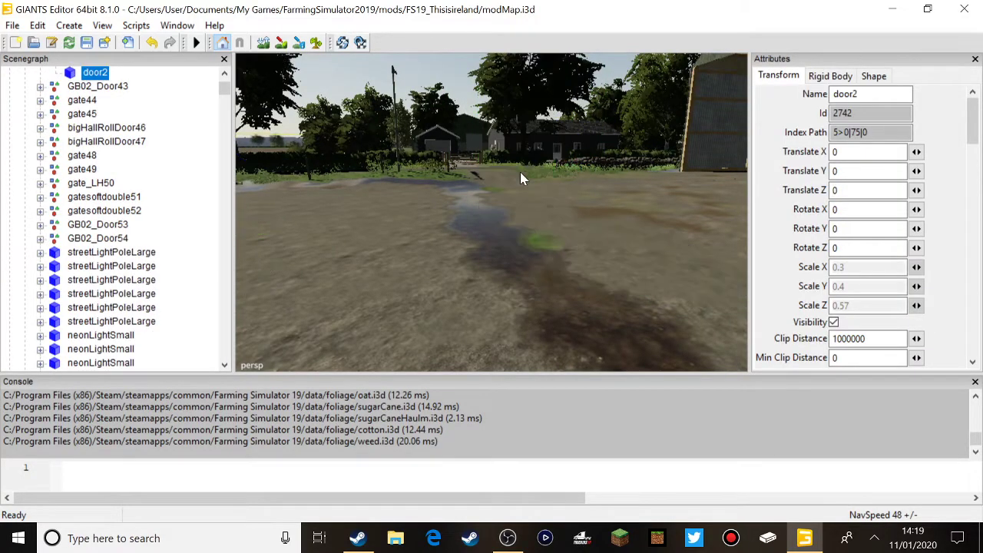
Delete the waterTrough in front of the overgrown grass, near the stacked straw bales.
{"action": "left_click_drag", "start_coordinate": [520, 172], "coordinate": [16, 184], "text": "alt"}
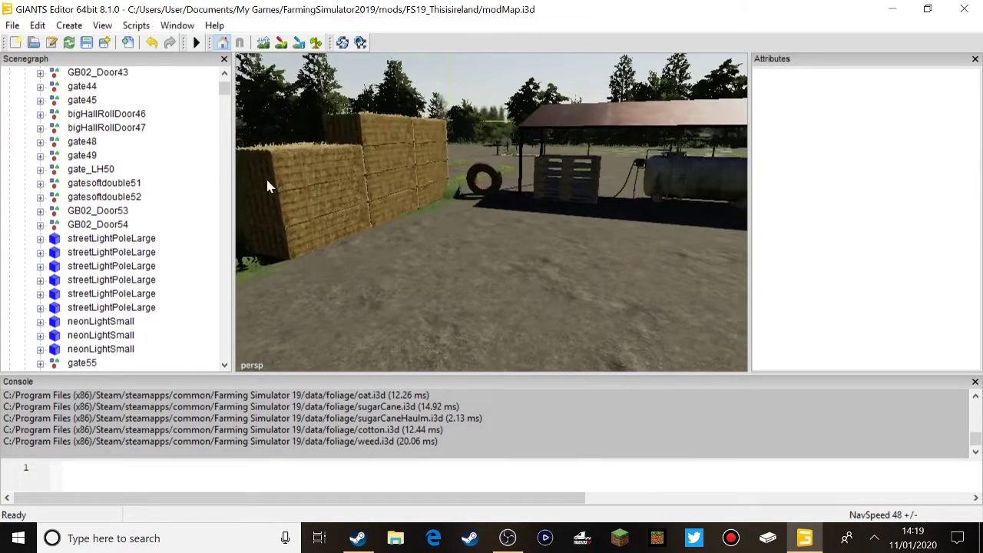
{"action": "left_click_drag", "start_coordinate": [266, 183], "coordinate": [42, 203], "text": "alt"}
{"action": "left_click", "coordinate": [477, 211]}
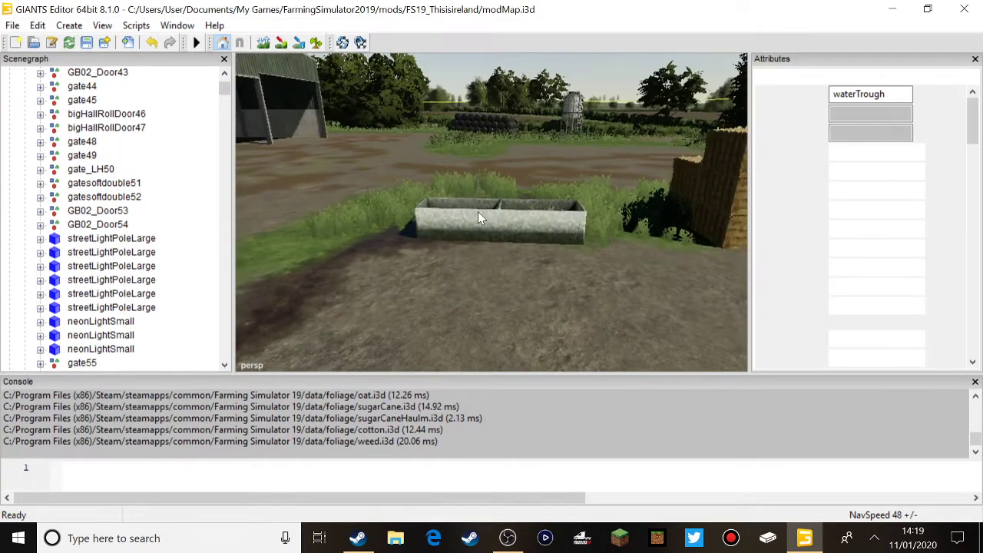
{"action": "key", "text": "Delete"}
Delete the large green shed behind the pair of dirty water tanks.
{"action": "left_click_drag", "start_coordinate": [472, 216], "coordinate": [201, 172], "text": "alt"}
{"action": "left_click_drag", "start_coordinate": [441, 218], "coordinate": [460, 198], "text": "alt"}
{"action": "scroll", "coordinate": [354, 170], "scroll_direction": "up", "scroll_amount": 3}
{"action": "left_click", "coordinate": [459, 198]}
{"action": "key", "text": "Delete"}
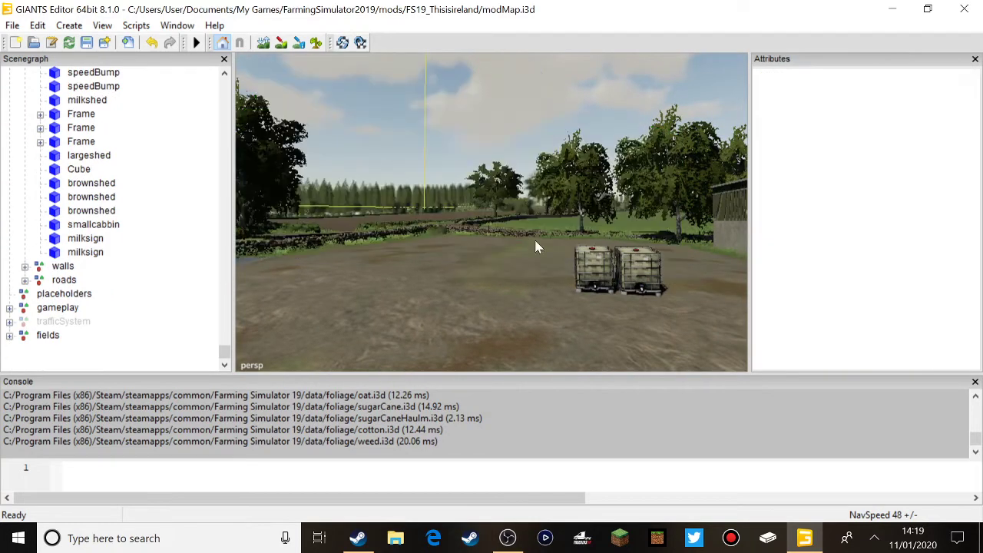
Delete both dirty water tanks standing side by side in the open yard.
{"action": "left_click", "coordinate": [583, 261]}
{"action": "key", "text": "Delete"}
{"action": "left_click", "coordinate": [625, 268]}
{"action": "key", "text": "Delete"}
Delete the shed with concrete lower walls and green cladding at the edge of the yard.
{"action": "right_click_drag", "start_coordinate": [565, 293], "coordinate": [731, 266]}
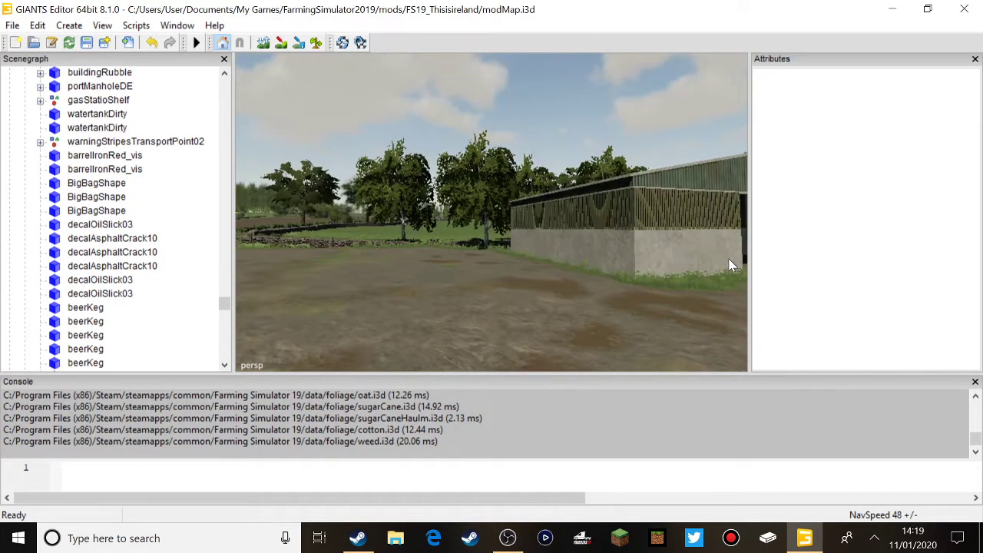
{"action": "left_click", "coordinate": [665, 242]}
{"action": "key", "text": "Delete"}
{"action": "left_click_drag", "start_coordinate": [678, 243], "coordinate": [863, 270], "text": "alt"}
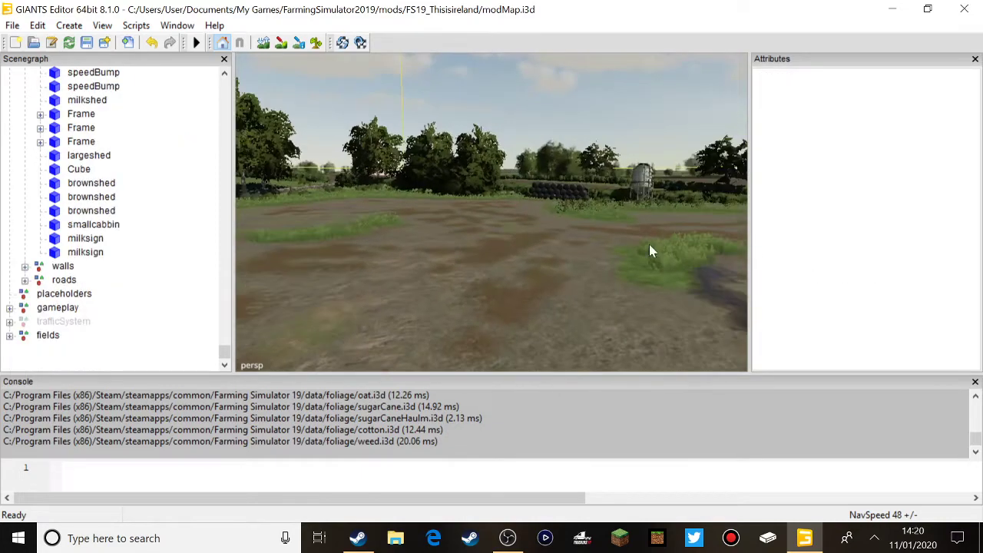
Look over the cleared farmyard, its grass patches and the remaining straw bales and tank shelter.
{"action": "left_click_drag", "start_coordinate": [545, 229], "coordinate": [599, 222], "text": "alt"}
{"action": "right_click_drag", "start_coordinate": [602, 229], "coordinate": [843, 248]}
{"action": "left_click_drag", "start_coordinate": [843, 248], "coordinate": [865, 250], "text": "alt"}
{"action": "left_click_drag", "start_coordinate": [551, 203], "coordinate": [541, 170], "text": "alt"}
{"action": "right_click_drag", "start_coordinate": [542, 171], "coordinate": [265, 271]}
{"action": "left_click", "coordinate": [665, 189]}
{"action": "left_click_drag", "start_coordinate": [265, 271], "coordinate": [171, 235], "text": "alt"}
{"action": "left_click_drag", "start_coordinate": [354, 196], "coordinate": [203, 167], "text": "alt"}
{"action": "right_click_drag", "start_coordinate": [511, 214], "coordinate": [476, 172]}
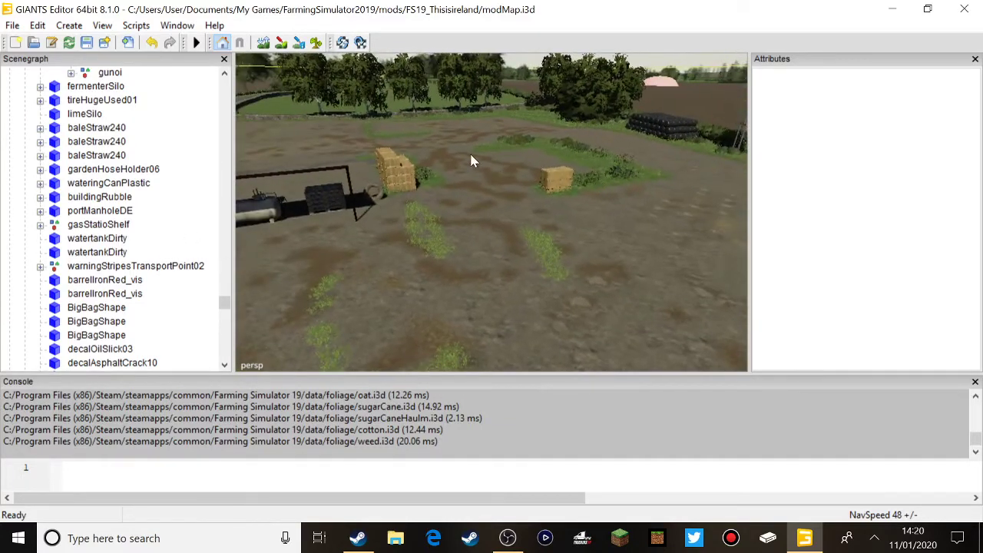
Start opening a mod without saving the changes made to modMap.i3d.
{"action": "left_click", "coordinate": [13, 28]}
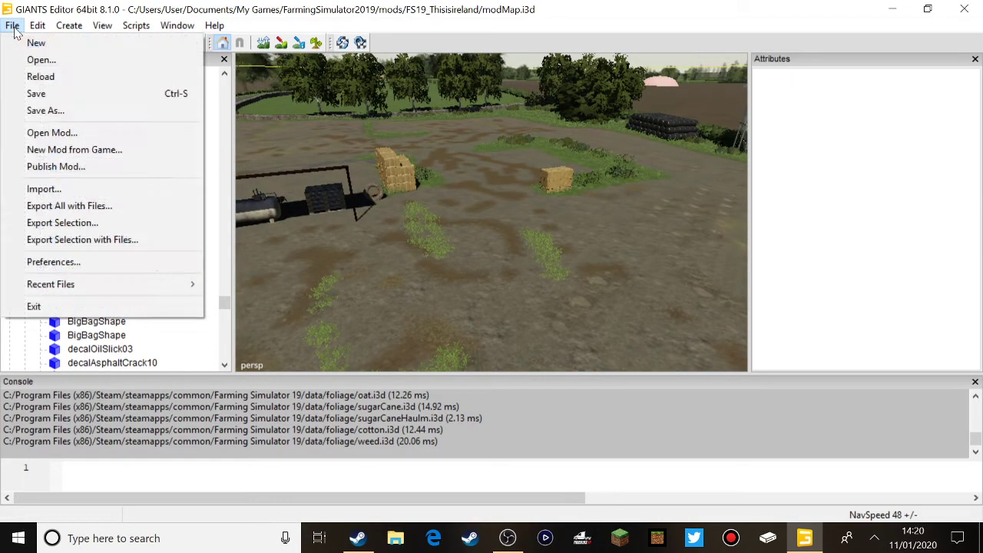
{"action": "left_click", "coordinate": [59, 137]}
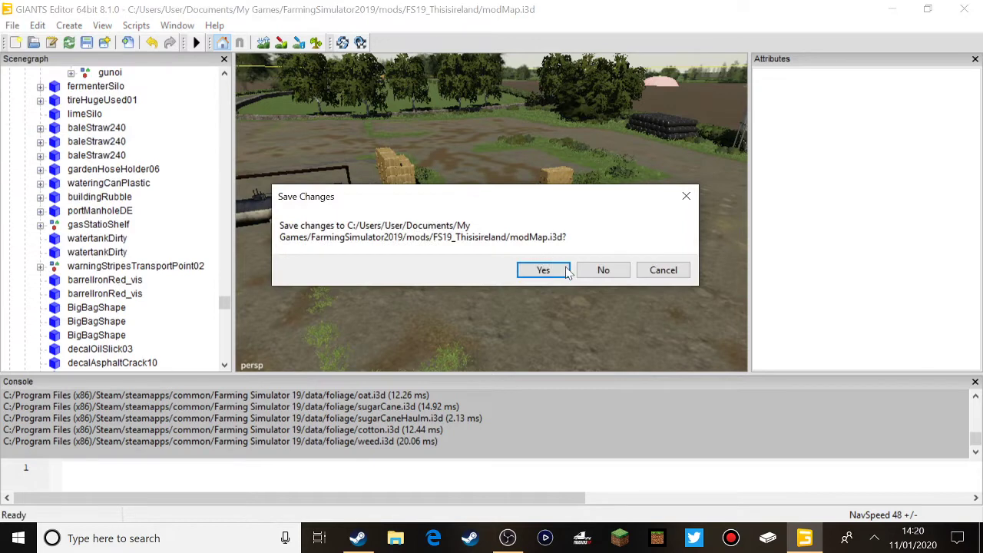
{"action": "left_click", "coordinate": [603, 271]}
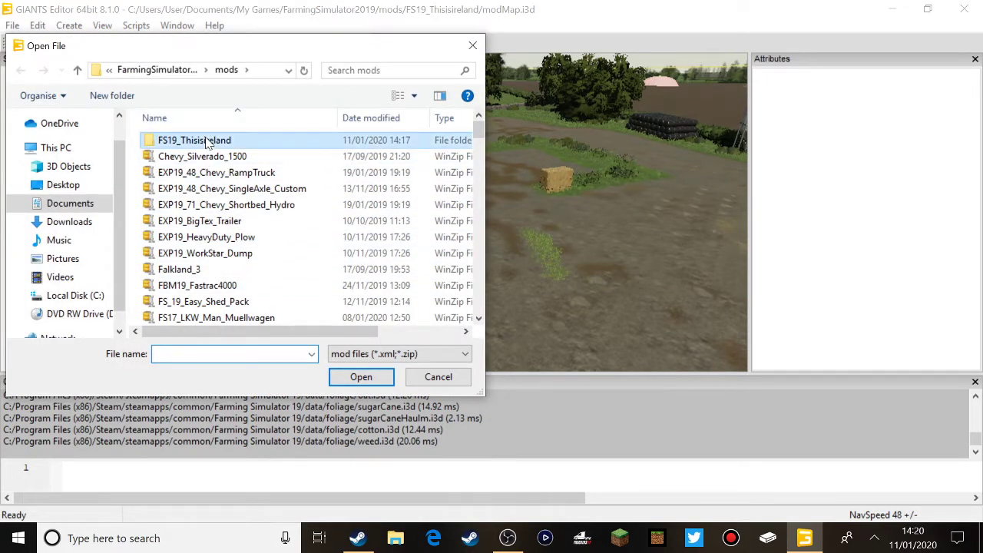
Open the zipped FS19_Thisisireland mod, overwriting the existing working directory, and load its This Is IreLand map.
{"action": "scroll", "coordinate": [238, 219], "scroll_direction": "down", "scroll_amount": 10}
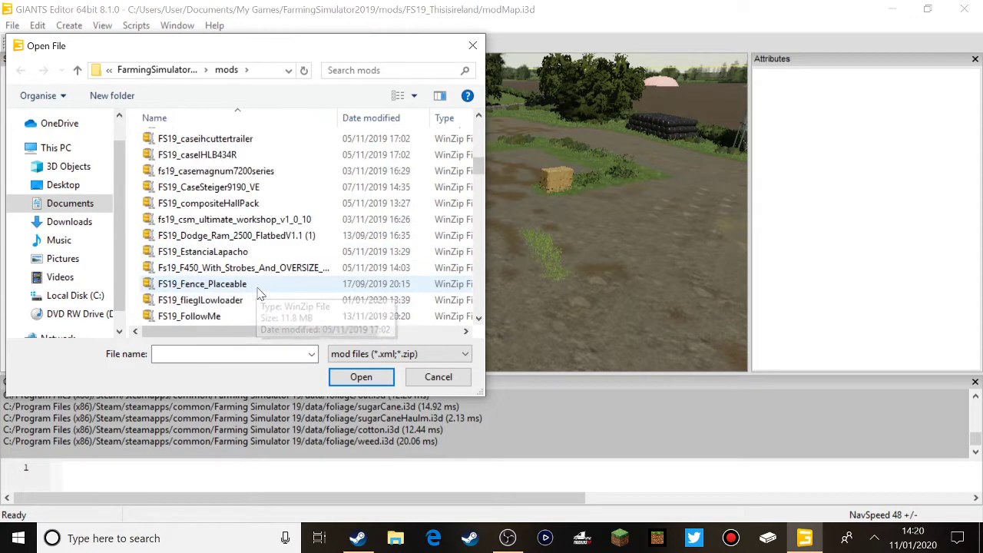
{"action": "scroll", "coordinate": [238, 258], "scroll_direction": "down", "scroll_amount": 1}
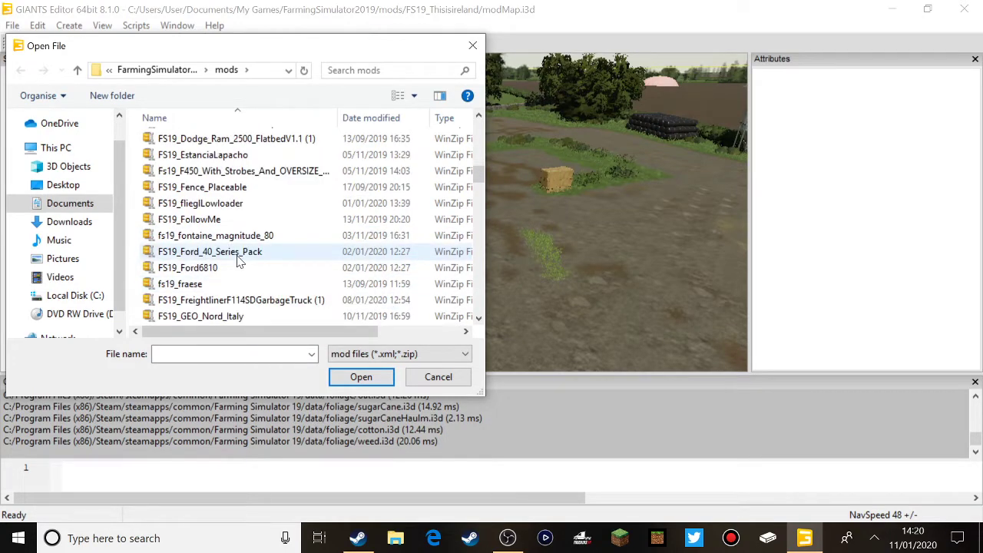
{"action": "scroll", "coordinate": [250, 263], "scroll_direction": "down", "scroll_amount": 1}
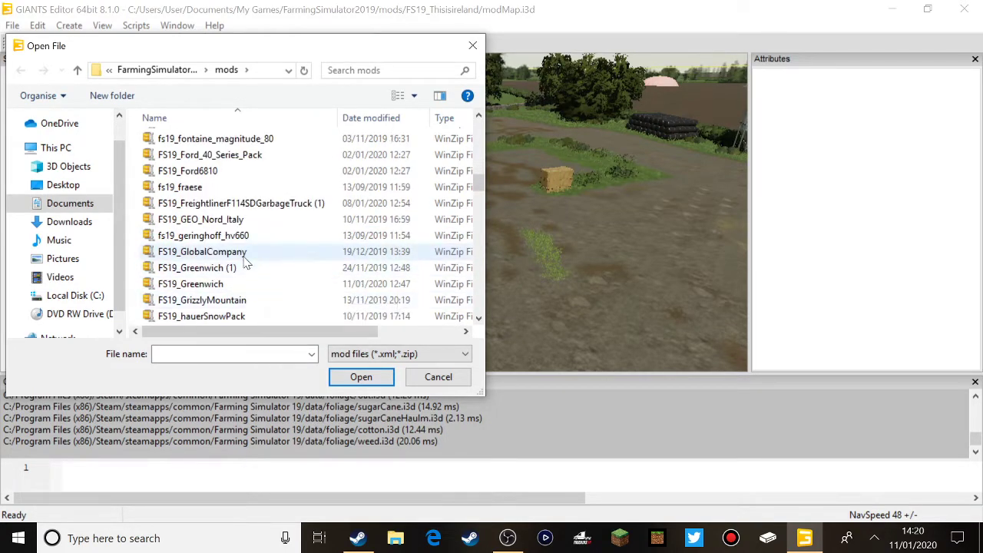
{"action": "scroll", "coordinate": [246, 269], "scroll_direction": "down", "scroll_amount": 4}
{"action": "scroll", "coordinate": [281, 304], "scroll_direction": "down", "scroll_amount": 3}
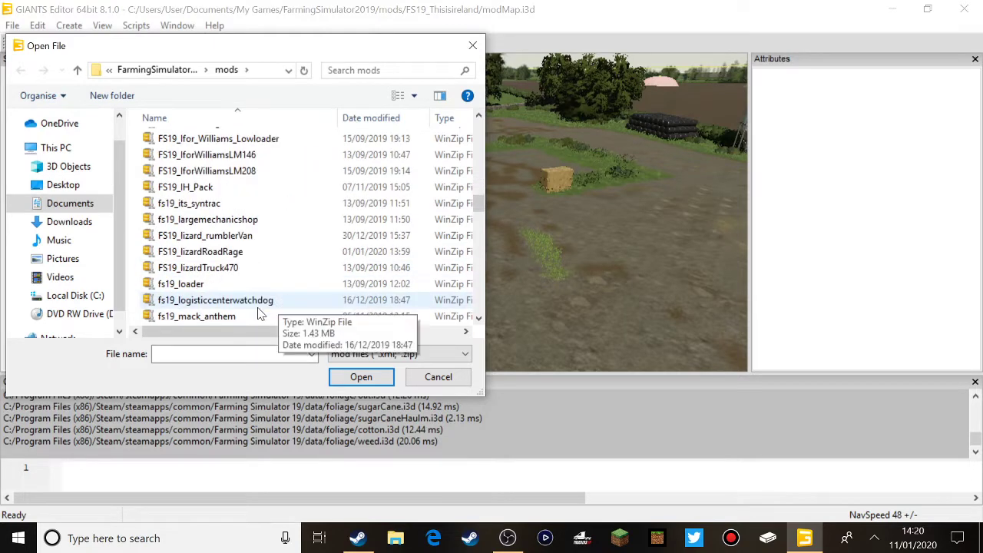
{"action": "scroll", "coordinate": [246, 265], "scroll_direction": "down", "scroll_amount": 4}
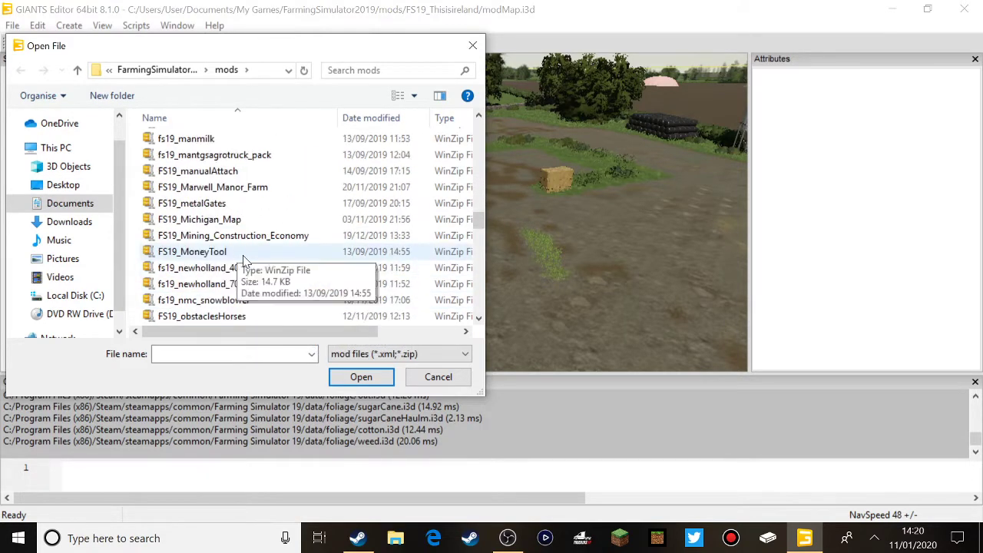
{"action": "scroll", "coordinate": [257, 278], "scroll_direction": "down", "scroll_amount": 1}
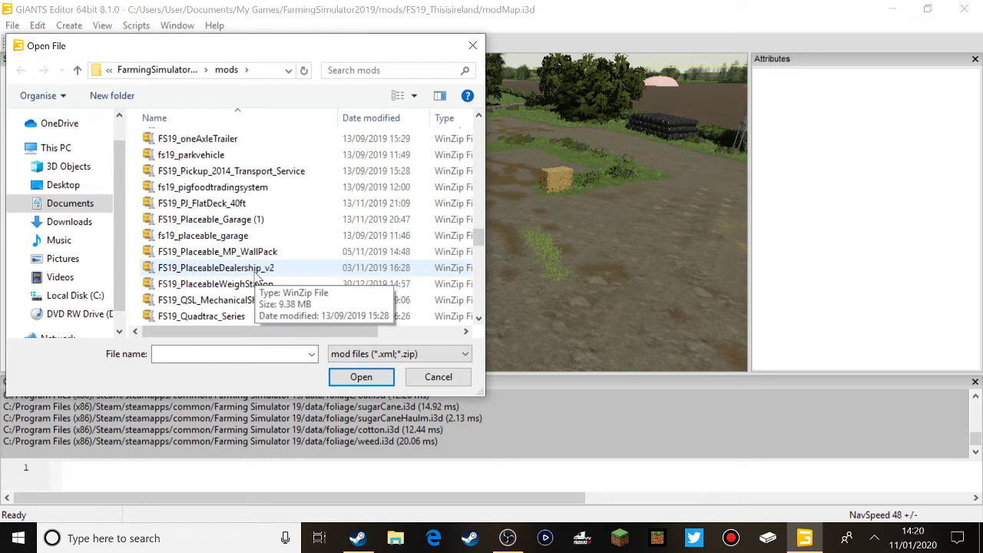
{"action": "scroll", "coordinate": [257, 278], "scroll_direction": "down", "scroll_amount": 4}
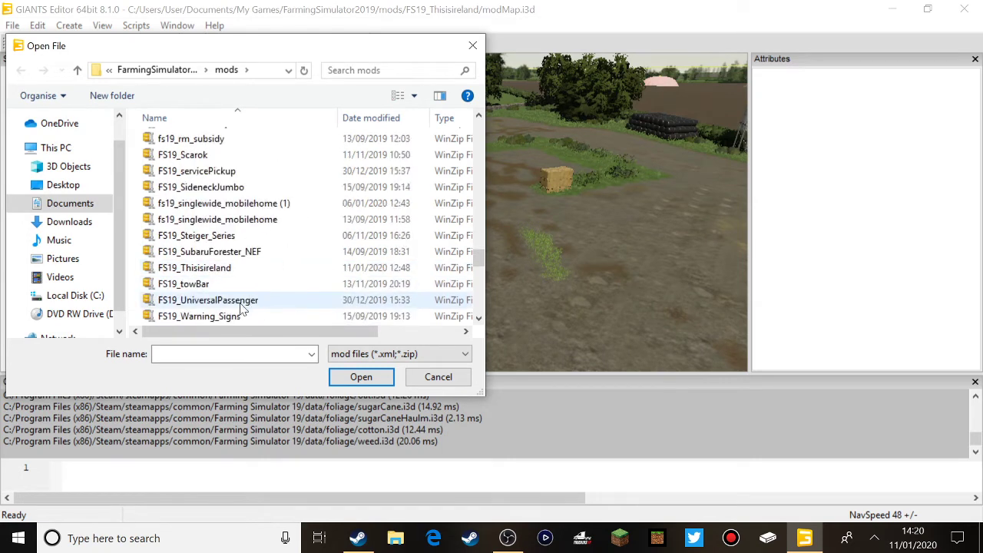
{"action": "left_click", "coordinate": [214, 269]}
{"action": "left_click", "coordinate": [383, 377]}
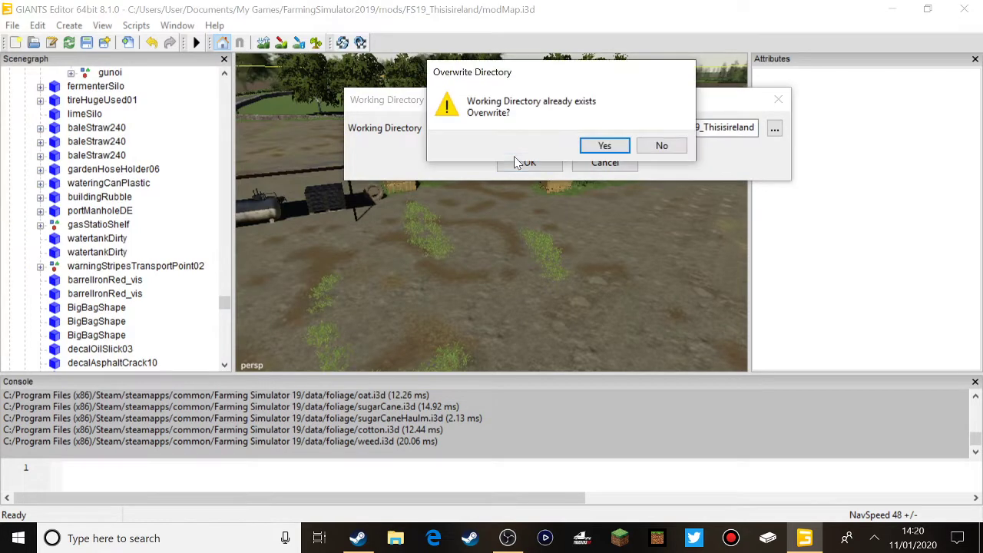
{"action": "left_click", "coordinate": [606, 144]}
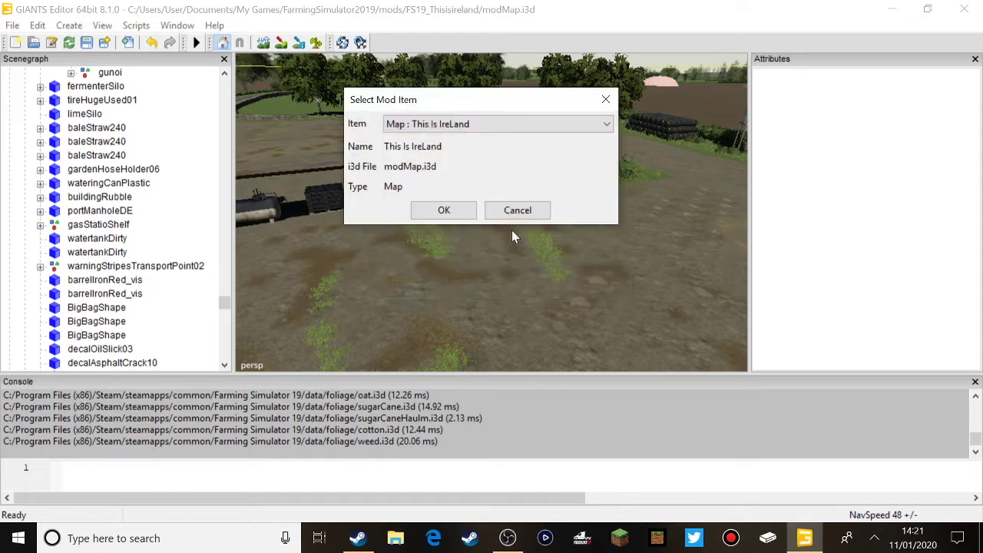
{"action": "left_click", "coordinate": [445, 211]}
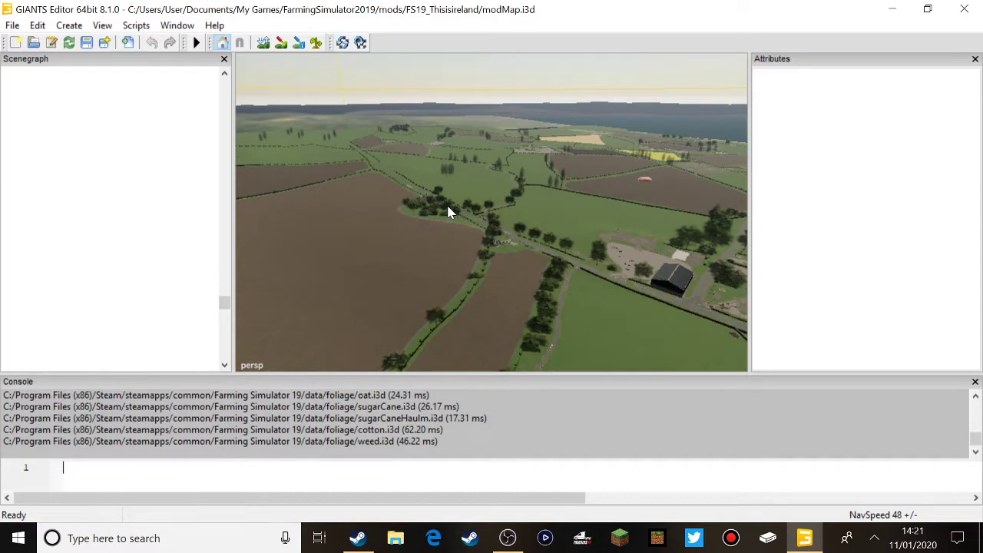
Delete the two arched green sheds in the farmyard of the reloaded map.
{"action": "left_click_drag", "start_coordinate": [446, 205], "coordinate": [631, 231], "text": "alt"}
{"action": "right_click_drag", "start_coordinate": [631, 237], "coordinate": [569, 163]}
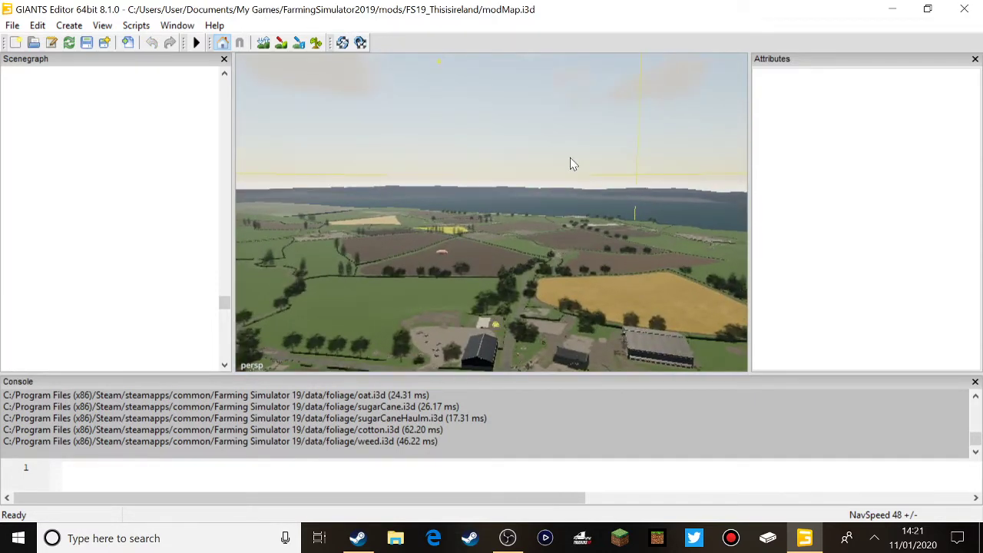
{"action": "key", "text": "plus"}
{"action": "mouse_move", "coordinate": [571, 159]}
{"action": "left_mouse_down", "text": "alt"}
{"action": "mouse_move", "coordinate": [576, 174]}
{"action": "mouse_move", "coordinate": [584, 164]}
{"action": "mouse_move", "coordinate": [554, 165]}
{"action": "left_mouse_up", "text": "alt"}
{"action": "scroll", "coordinate": [558, 164], "scroll_direction": "up", "scroll_amount": 3}
{"action": "right_click_drag", "start_coordinate": [556, 170], "coordinate": [714, 273]}
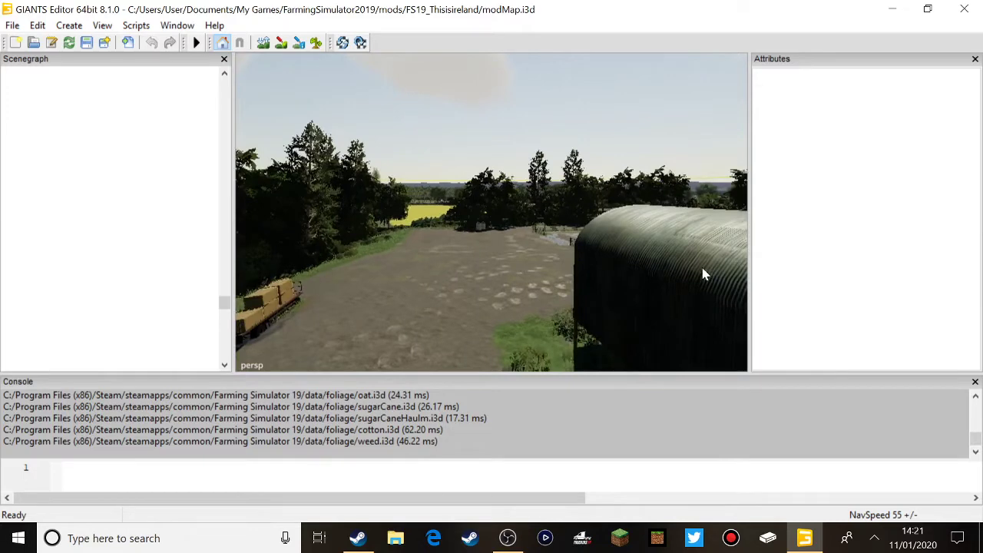
{"action": "left_click", "coordinate": [705, 274]}
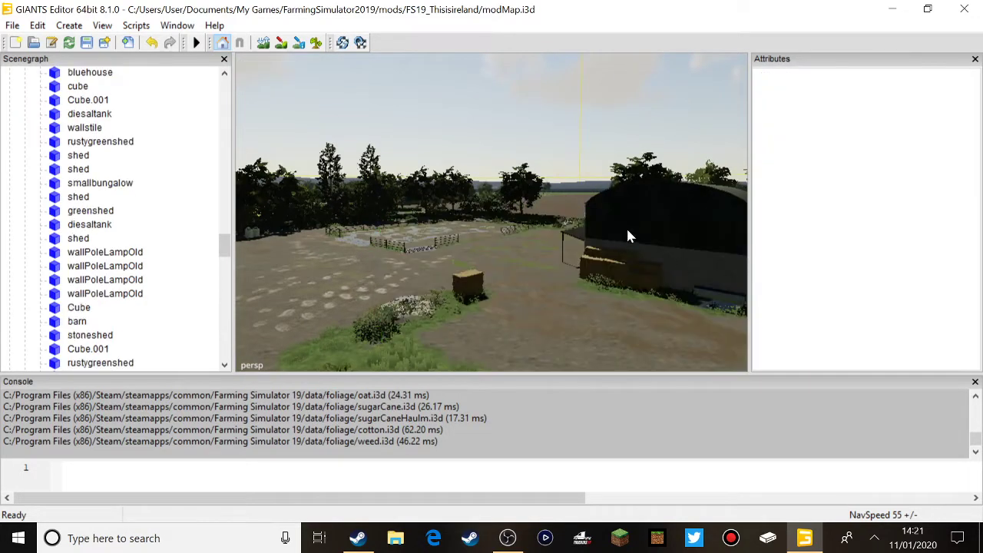
{"action": "left_click", "coordinate": [659, 221]}
{"action": "key", "text": "Delete"}
{"action": "right_click_drag", "start_coordinate": [659, 221], "coordinate": [649, 251]}
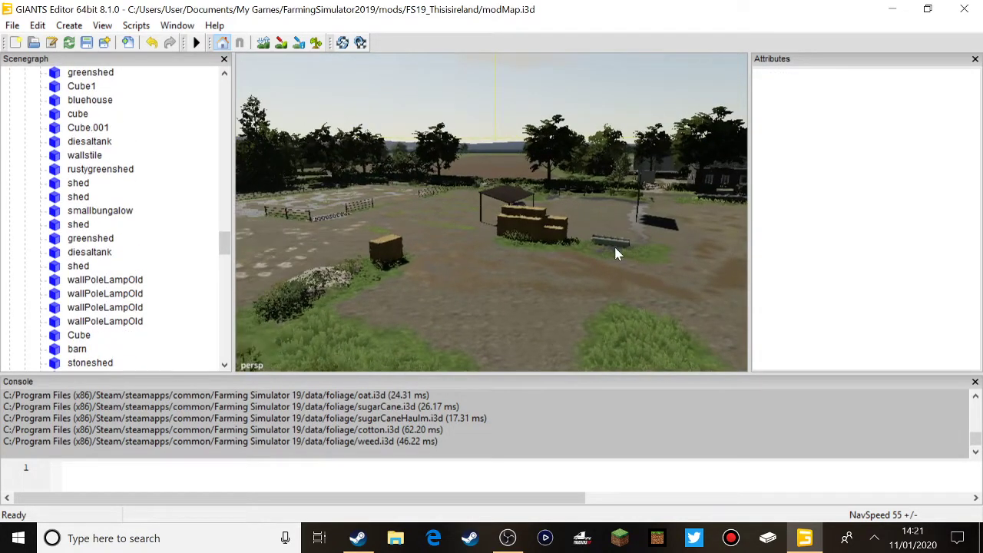
Delete the water trough on the grass beside the stacked straw bales.
{"action": "left_click", "coordinate": [615, 247]}
{"action": "key", "text": "Delete"}
{"action": "left_click_drag", "start_coordinate": [607, 195], "coordinate": [665, 201], "text": "alt"}
Delete the leftover shed door parts in the yard, including the freestanding panel and the trigger behind it.
{"action": "left_click", "coordinate": [510, 185]}
{"action": "key", "text": "Delete"}
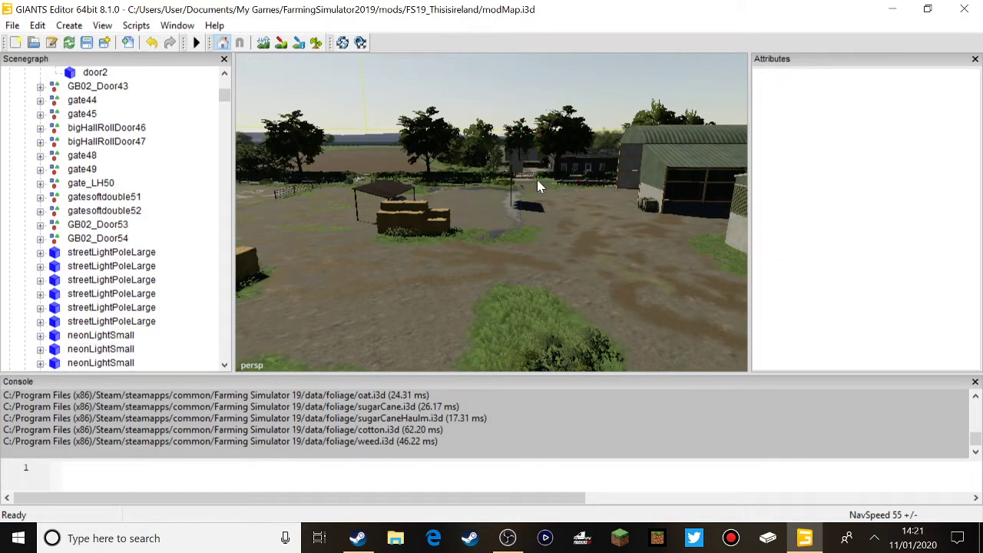
{"action": "right_click_drag", "start_coordinate": [608, 182], "coordinate": [548, 187]}
{"action": "scroll", "coordinate": [536, 167], "scroll_direction": "up", "scroll_amount": 3}
{"action": "mouse_move", "coordinate": [548, 184]}
{"action": "left_mouse_down", "text": "alt"}
{"action": "mouse_move", "coordinate": [536, 166]}
{"action": "mouse_move", "coordinate": [553, 181]}
{"action": "left_mouse_up", "text": "alt"}
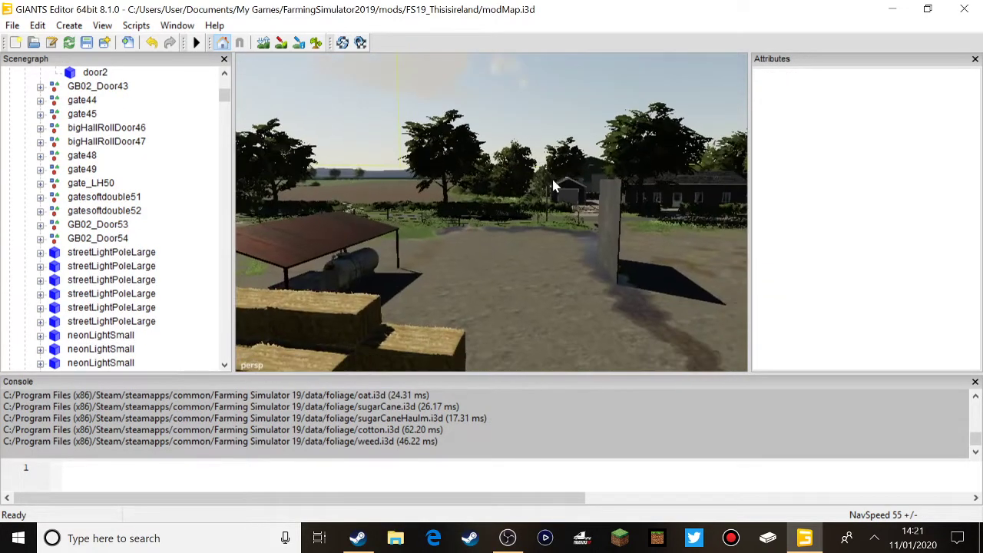
{"action": "left_click", "coordinate": [597, 219]}
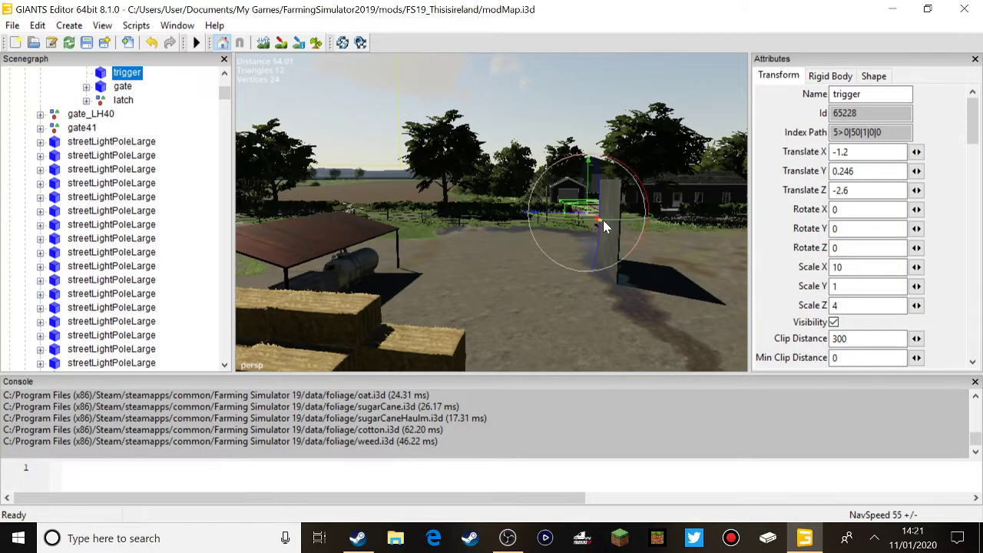
{"action": "key", "text": "Delete"}
Delete the large green shed and the two dirty water tanks beside its wall.
{"action": "left_click_drag", "start_coordinate": [612, 232], "coordinate": [732, 227], "text": "alt"}
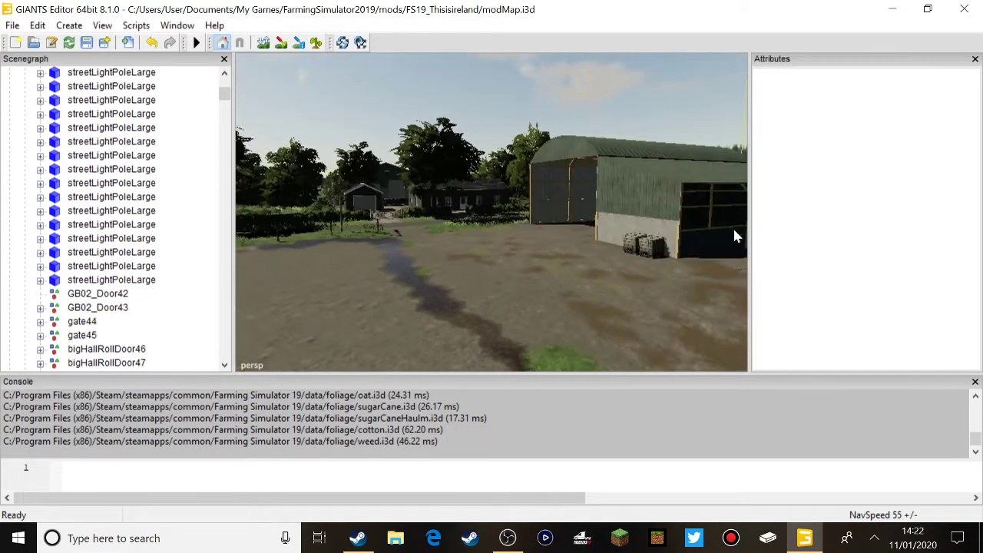
{"action": "left_click", "coordinate": [625, 214]}
{"action": "key", "text": "Delete"}
{"action": "left_click", "coordinate": [640, 244]}
{"action": "key", "text": "Delete"}
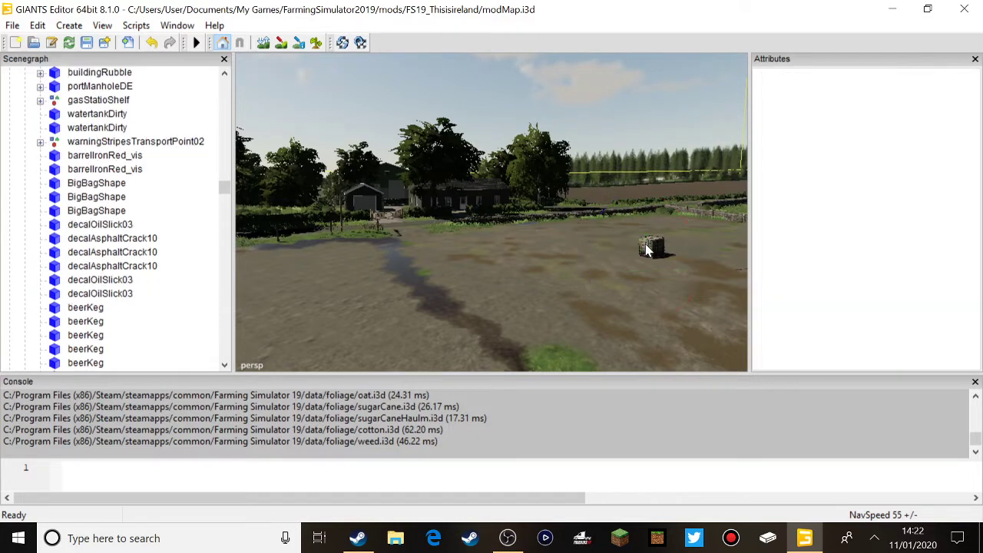
{"action": "left_click", "coordinate": [661, 245]}
{"action": "key", "text": "Delete"}
Delete the concrete-walled shed at the edge of the farmyard.
{"action": "left_click_drag", "start_coordinate": [664, 241], "coordinate": [749, 228], "text": "alt"}
{"action": "left_click", "coordinate": [690, 232]}
{"action": "key", "text": "Delete"}
Delete the bale trailer parked by the hedge near the silo.
{"action": "right_click_drag", "start_coordinate": [751, 233], "coordinate": [779, 241]}
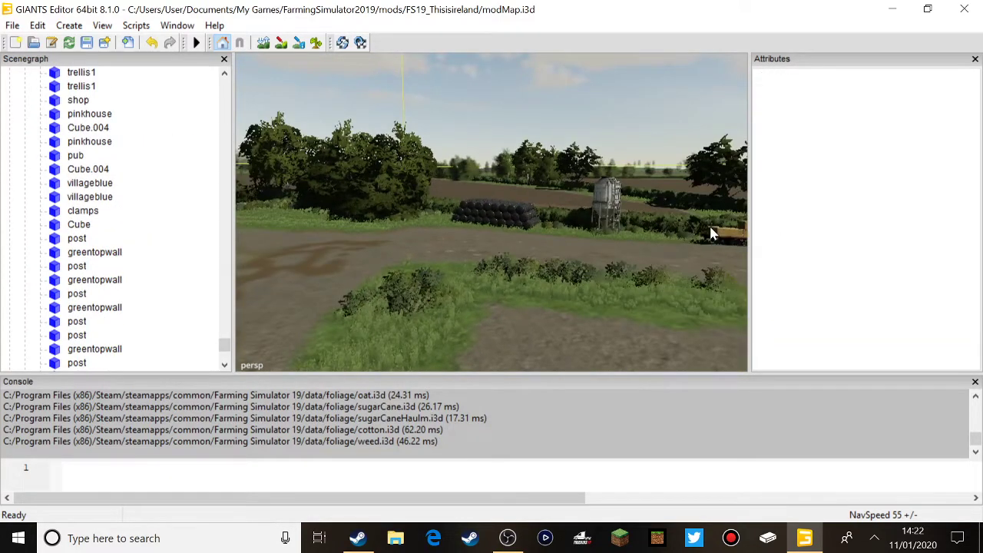
{"action": "left_click", "coordinate": [718, 238]}
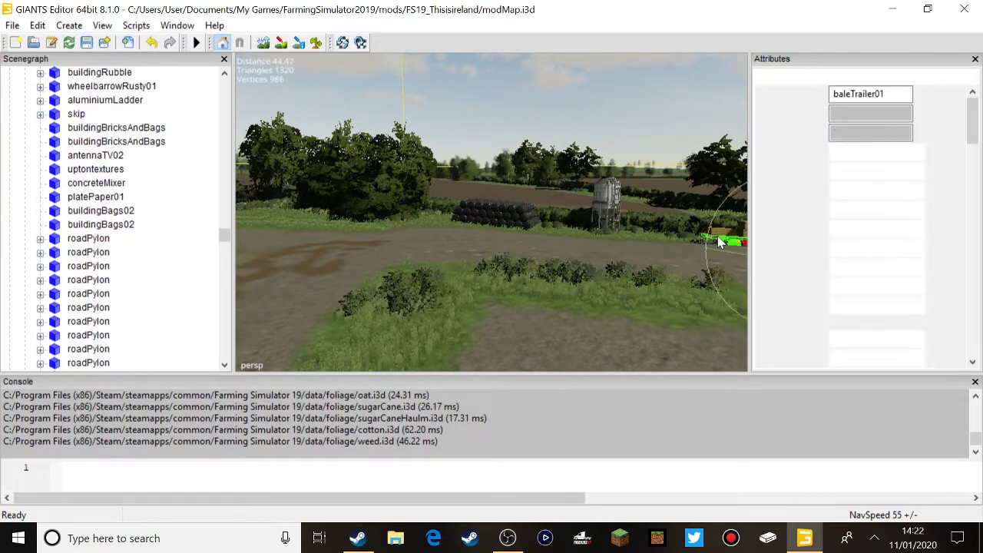
{"action": "key", "text": "Delete"}
Delete the upright pallets and the top pallet from the pile near the silo, leaving the bottom pallet in the grass.
{"action": "right_click_drag", "start_coordinate": [726, 237], "coordinate": [796, 241]}
{"action": "right_click_drag", "start_coordinate": [491, 205], "coordinate": [693, 241]}
{"action": "left_click_drag", "start_coordinate": [489, 257], "coordinate": [123, 173], "text": "alt"}
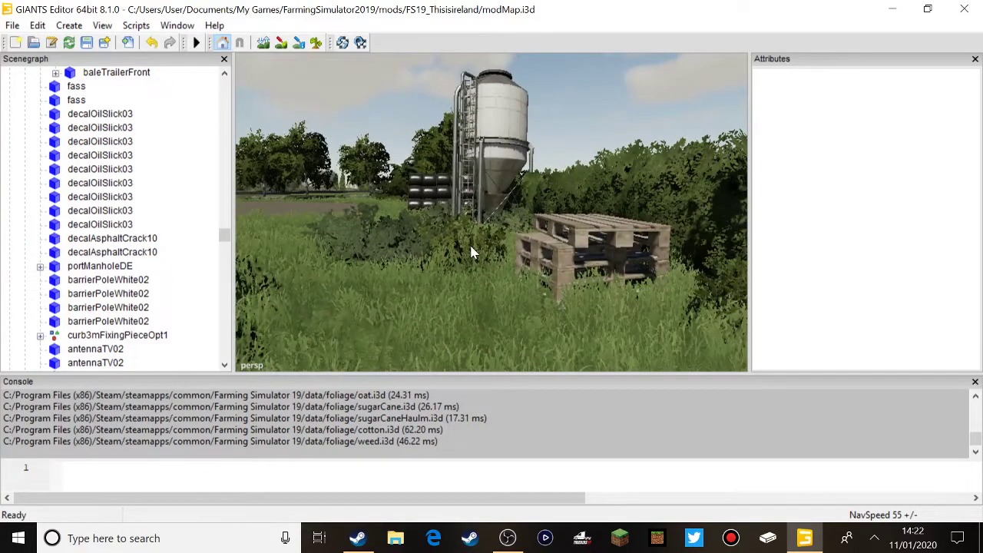
{"action": "left_click", "coordinate": [546, 245]}
{"action": "left_click", "coordinate": [557, 250]}
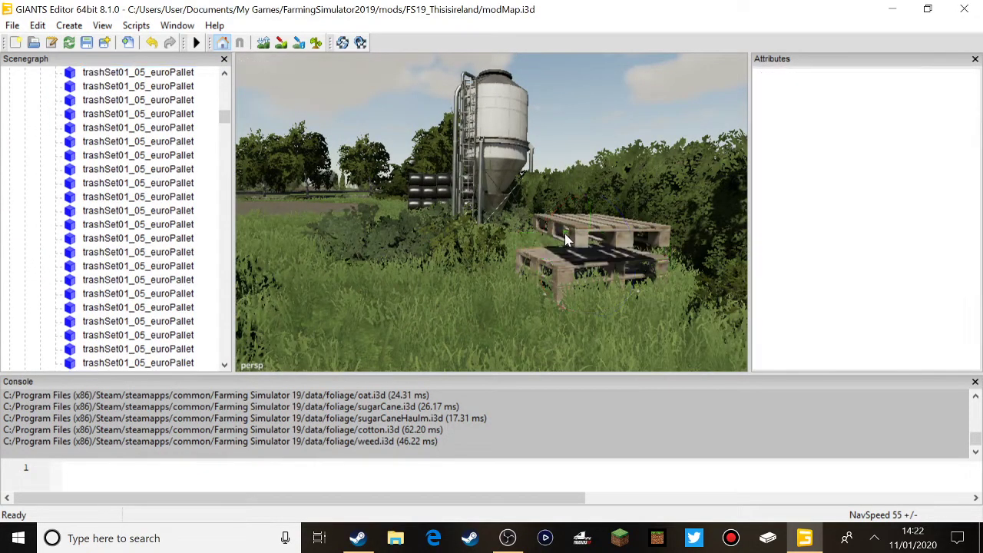
{"action": "left_click", "coordinate": [557, 260]}
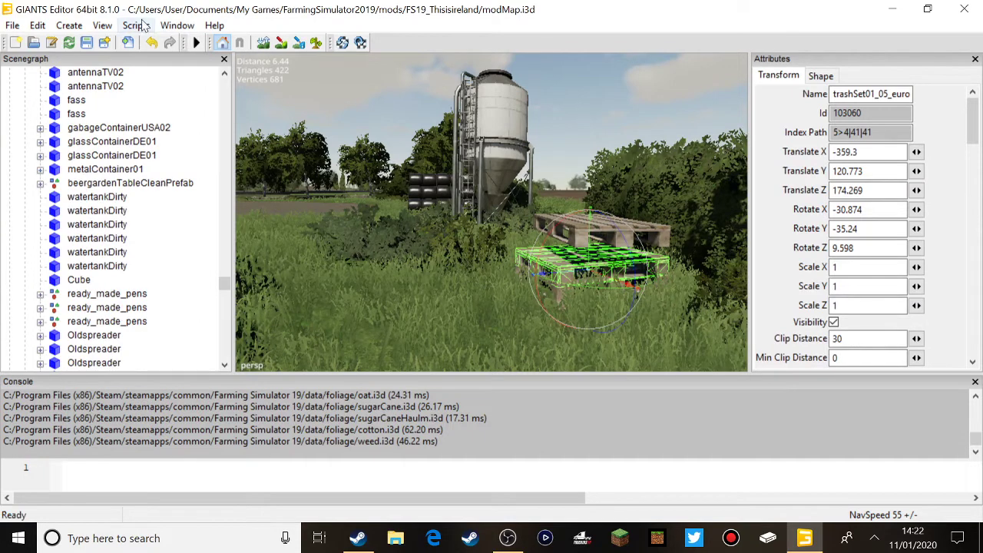
{"action": "left_click", "coordinate": [153, 43]}
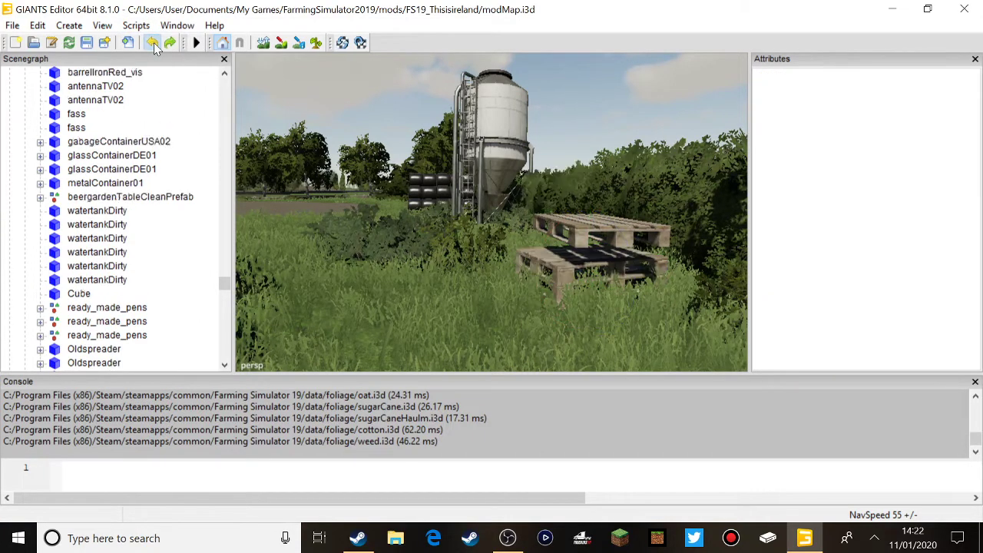
{"action": "left_click", "coordinate": [562, 232]}
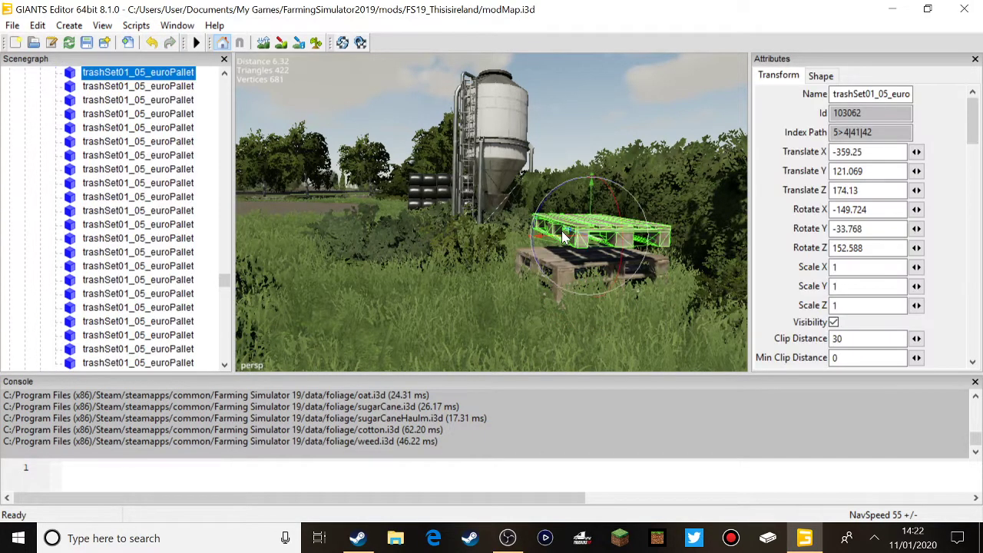
{"action": "key", "text": "Delete"}
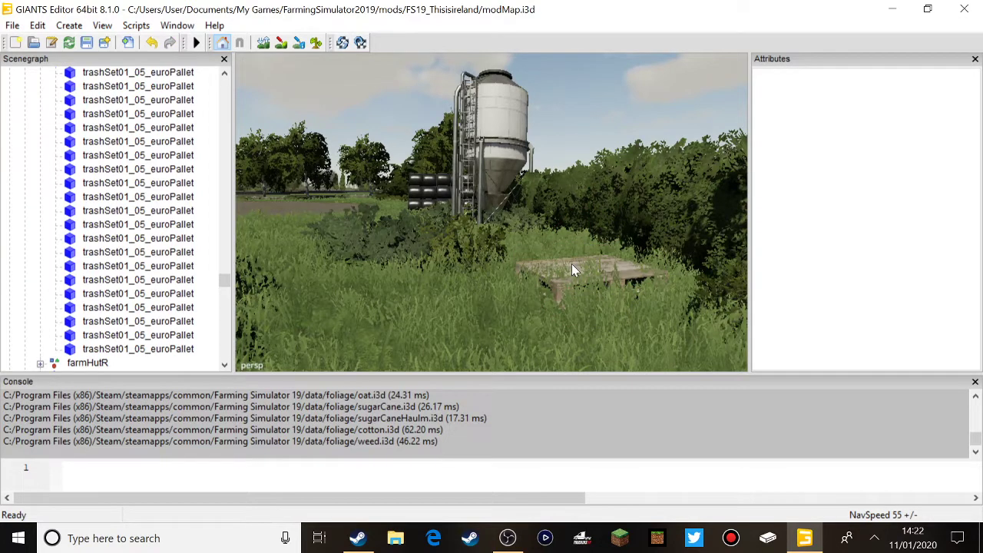
Delete the leftover trailer wheels and frame in the grass beside the large straw bales.
{"action": "right_click_drag", "start_coordinate": [570, 273], "coordinate": [281, 230]}
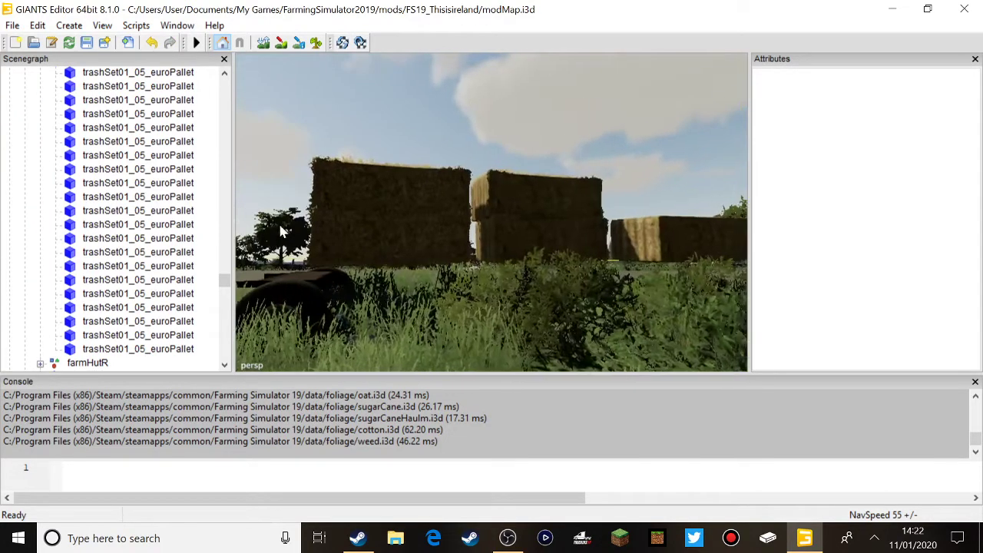
{"action": "left_click", "coordinate": [295, 290]}
{"action": "key", "text": "Delete"}
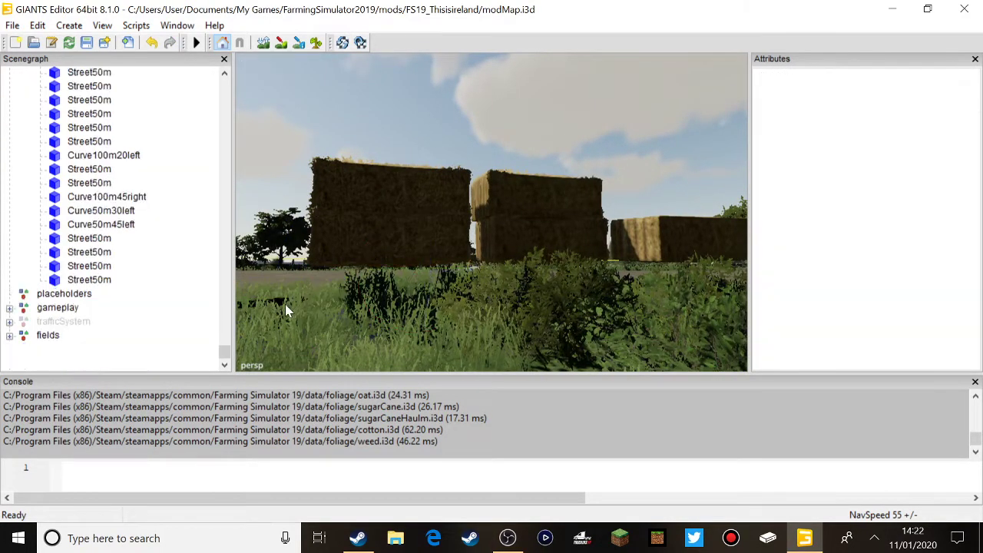
{"action": "left_click", "coordinate": [284, 304]}
{"action": "key", "text": "Delete"}
Delete the two stacks of large straw bales and the single bale row beside them at the yard's edge.
{"action": "left_click", "coordinate": [370, 242]}
{"action": "key", "text": "Delete"}
{"action": "left_click", "coordinate": [380, 209]}
{"action": "key", "text": "Delete"}
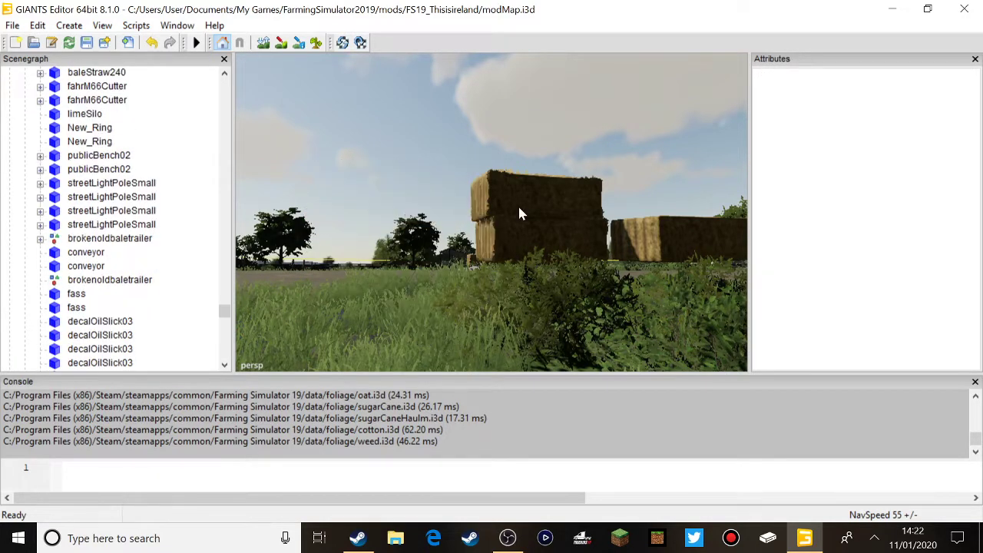
{"action": "left_click", "coordinate": [519, 213]}
{"action": "key", "text": "Delete"}
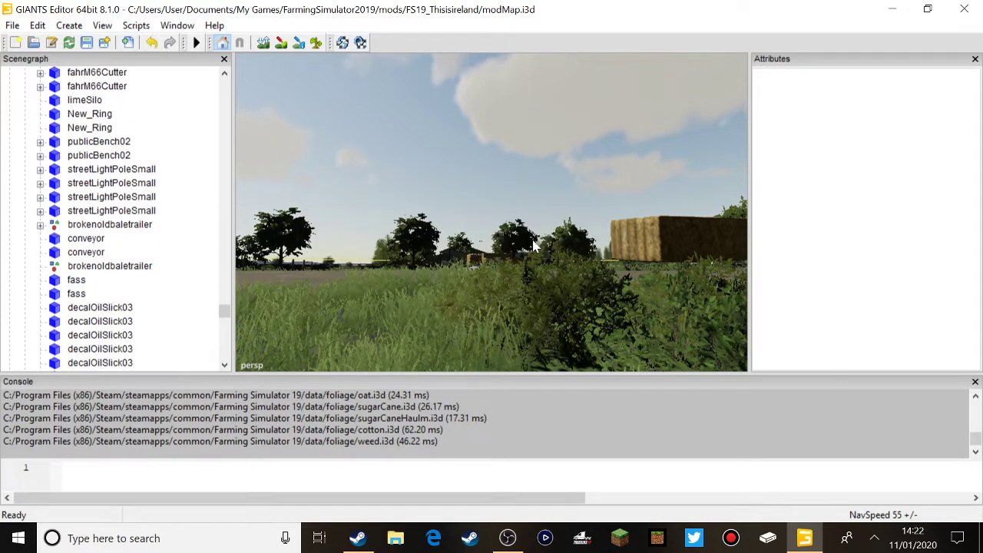
{"action": "left_click", "coordinate": [670, 257]}
{"action": "key", "text": "Delete"}
Delete the three white big bags and the red container in the shade under the trees.
{"action": "left_click_drag", "start_coordinate": [669, 256], "coordinate": [372, 387], "text": "alt"}
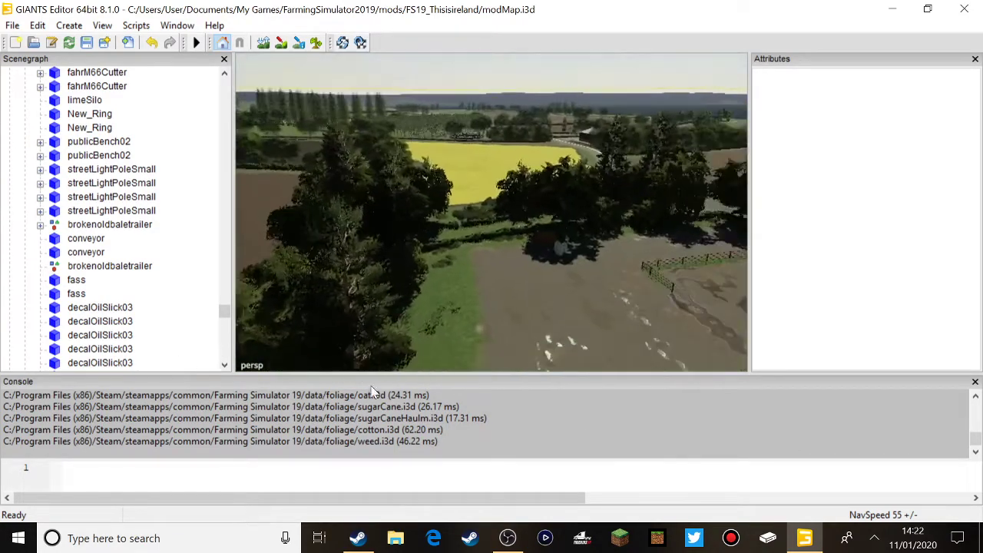
{"action": "right_click_drag", "start_coordinate": [373, 392], "coordinate": [382, 384]}
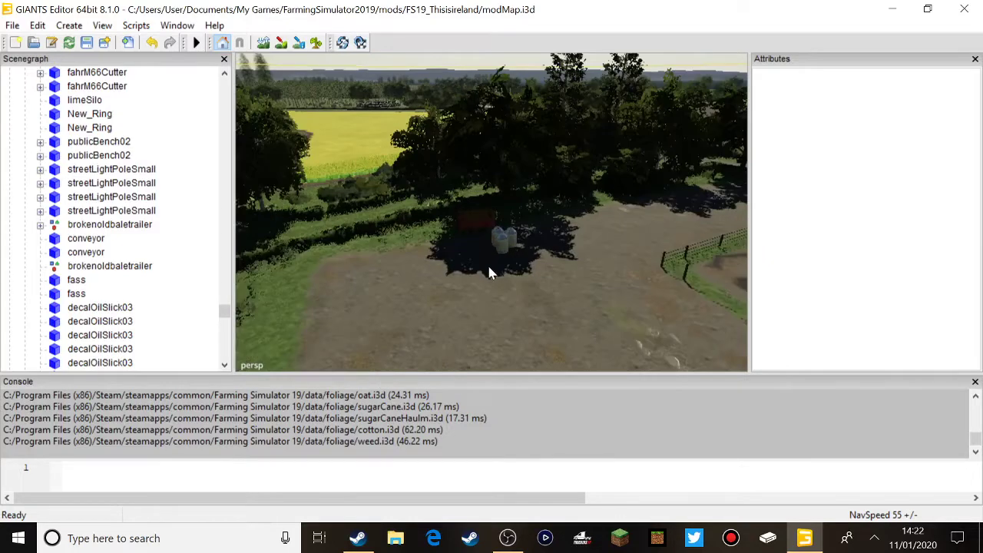
{"action": "left_click", "coordinate": [500, 247]}
{"action": "key", "text": "Delete"}
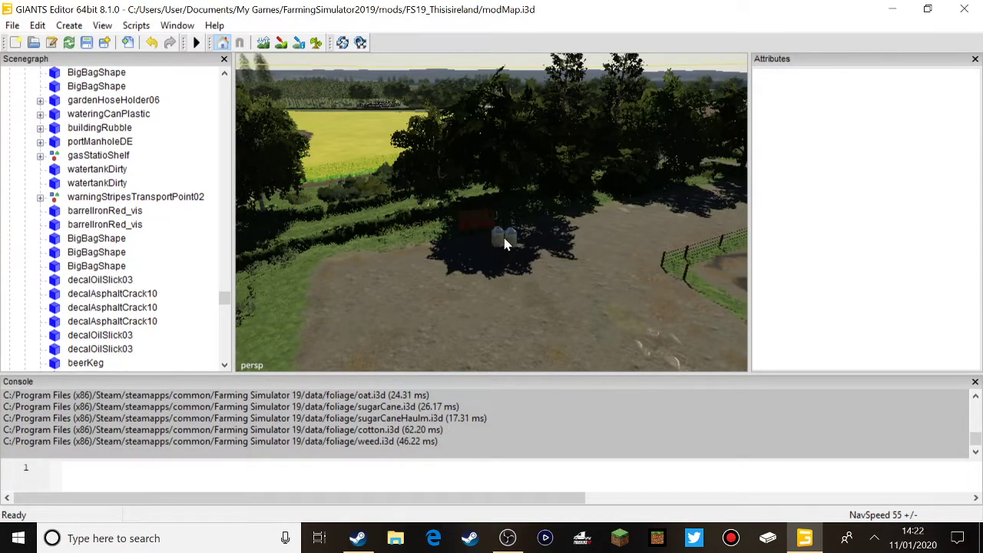
{"action": "left_click", "coordinate": [505, 243]}
{"action": "key", "text": "Delete"}
{"action": "left_click", "coordinate": [504, 240]}
{"action": "key", "text": "Delete"}
{"action": "left_click", "coordinate": [483, 230]}
{"action": "key", "text": "Delete"}
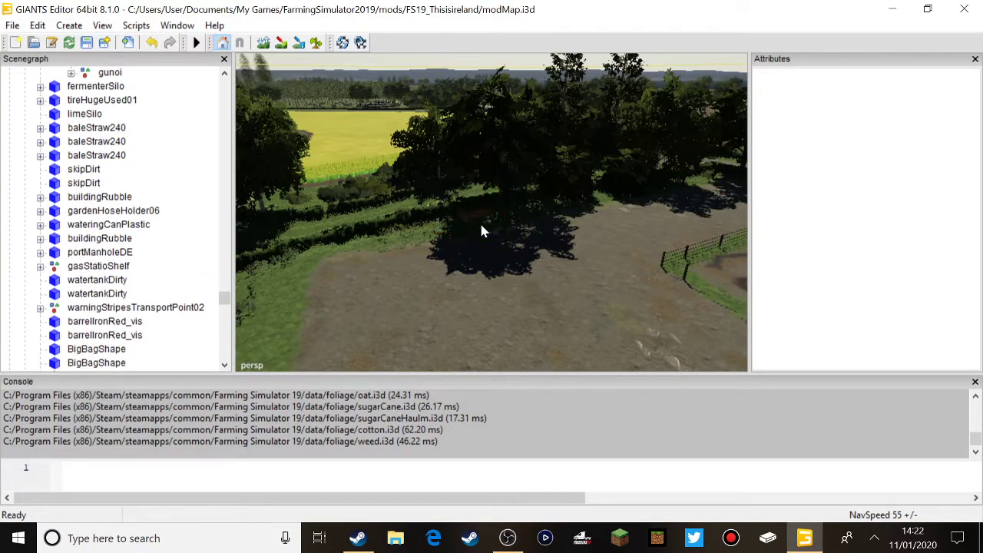
Delete the building rubble pile and the dirt patches under it, next to the straw bale in the yard.
{"action": "left_click_drag", "start_coordinate": [481, 225], "coordinate": [846, 209], "text": "alt"}
{"action": "left_click", "coordinate": [647, 259]}
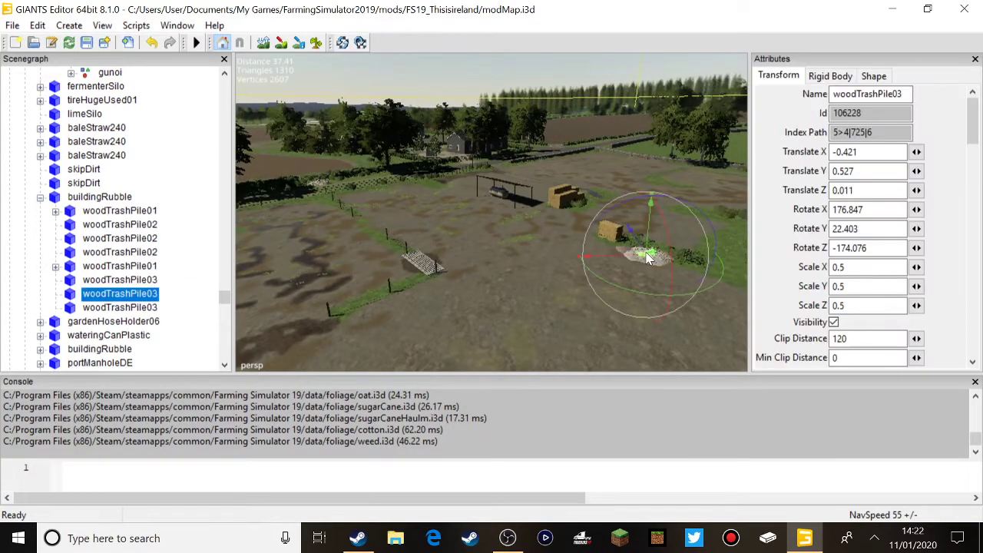
{"action": "key", "text": "Delete"}
{"action": "left_click", "coordinate": [646, 255]}
{"action": "key", "text": "Delete"}
{"action": "left_click", "coordinate": [644, 252]}
{"action": "key", "text": "Delete"}
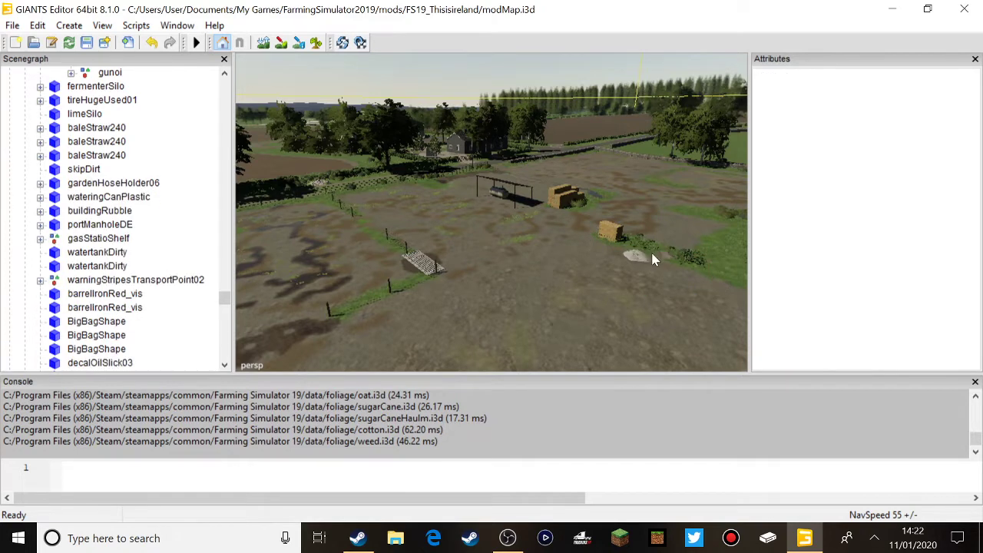
{"action": "left_click", "coordinate": [640, 254]}
{"action": "key", "text": "Delete"}
Save the modMap.i3d scene and close GIANTS Editor, accepting to save the changes.
{"action": "left_click_drag", "start_coordinate": [613, 237], "coordinate": [748, 227], "text": "alt"}
{"action": "right_click_drag", "start_coordinate": [748, 233], "coordinate": [365, 201]}
{"action": "left_click_drag", "start_coordinate": [365, 195], "coordinate": [144, 167], "text": "alt"}
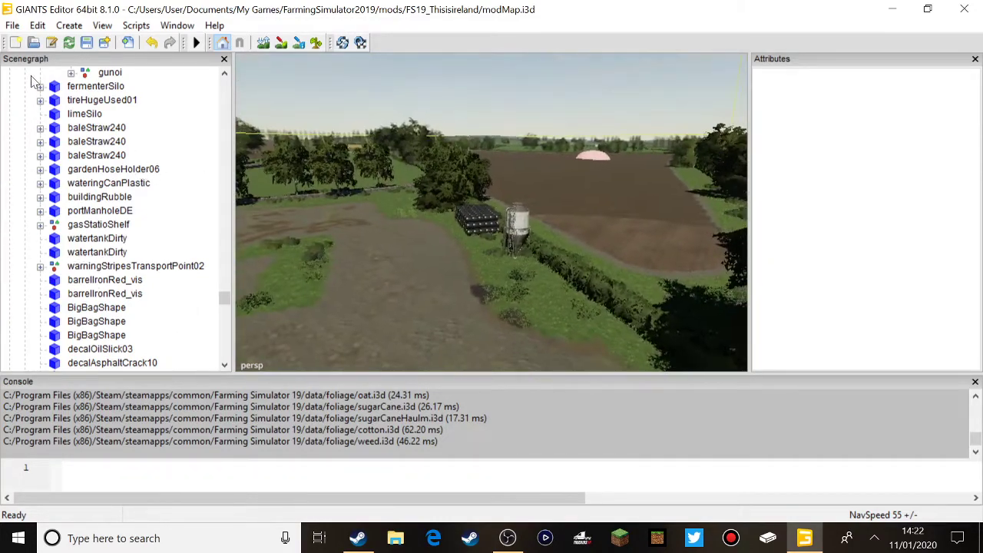
{"action": "left_click", "coordinate": [90, 43]}
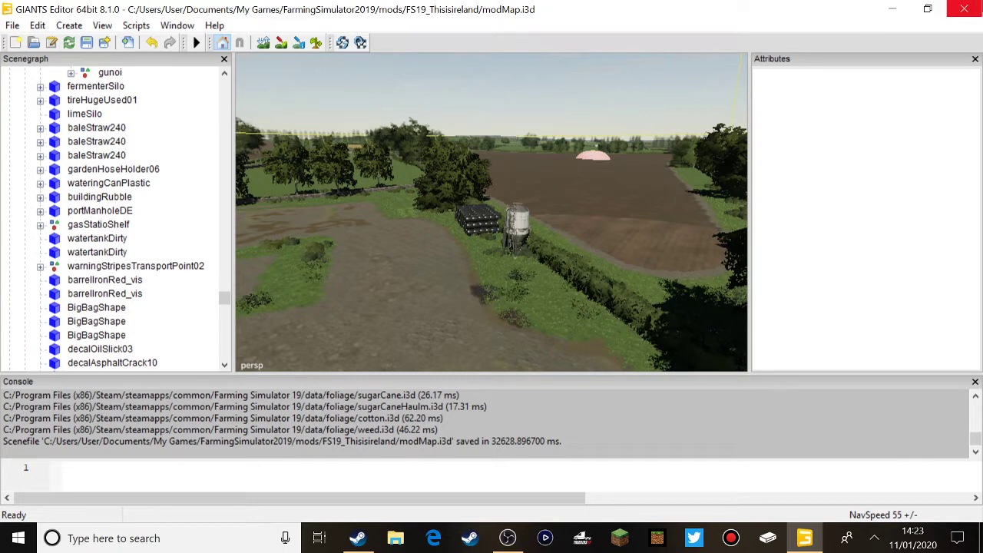
{"action": "left_click", "coordinate": [964, 9]}
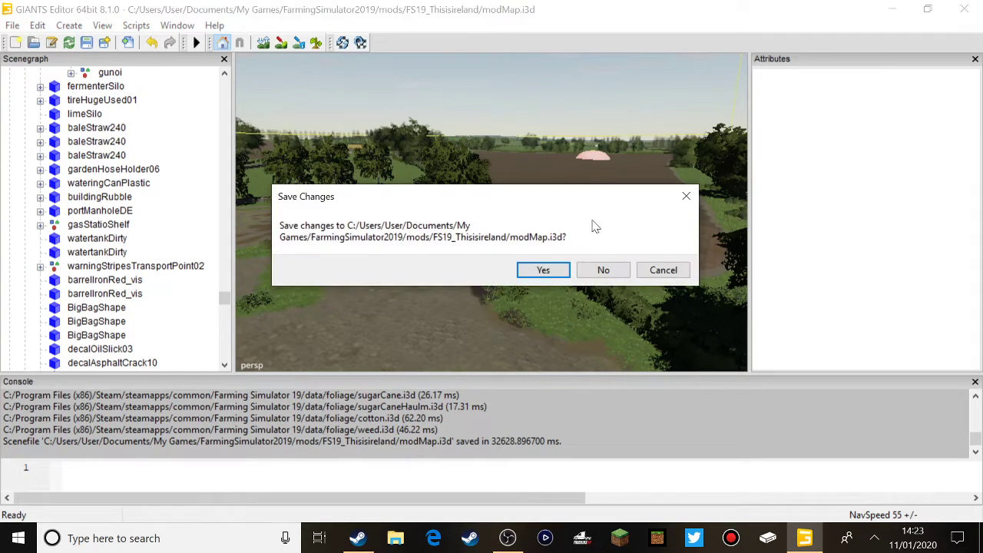
{"action": "left_click", "coordinate": [542, 268]}
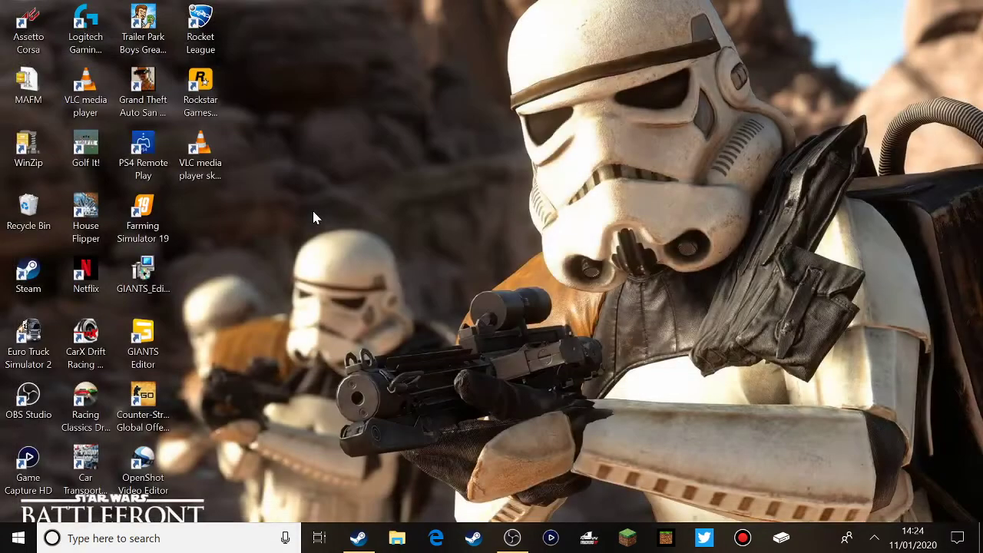
Switch to File Explorer and open the mods folder in Documents > My Games > FarmingSimulator2019.
{"action": "left_click", "coordinate": [396, 538]}
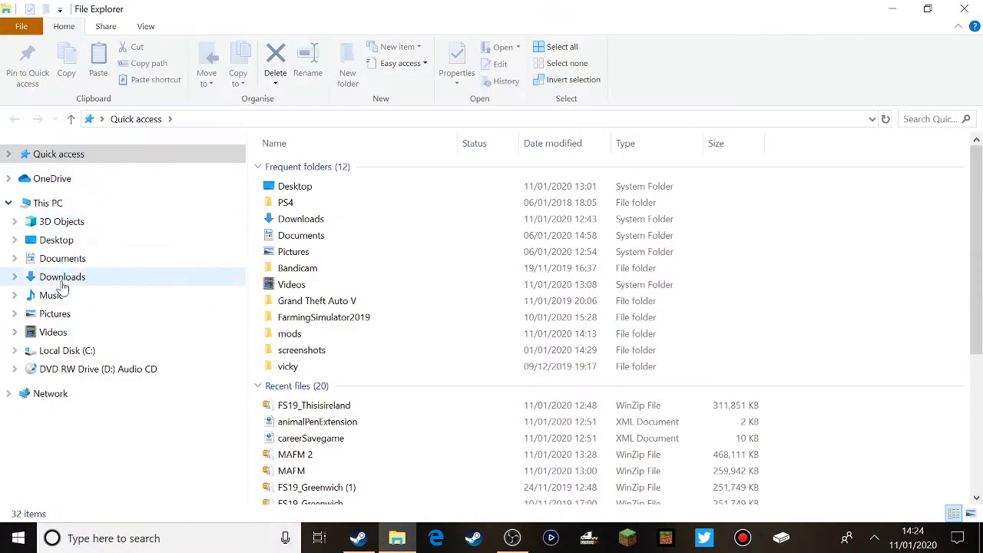
{"action": "left_click", "coordinate": [77, 278]}
{"action": "left_click", "coordinate": [66, 264]}
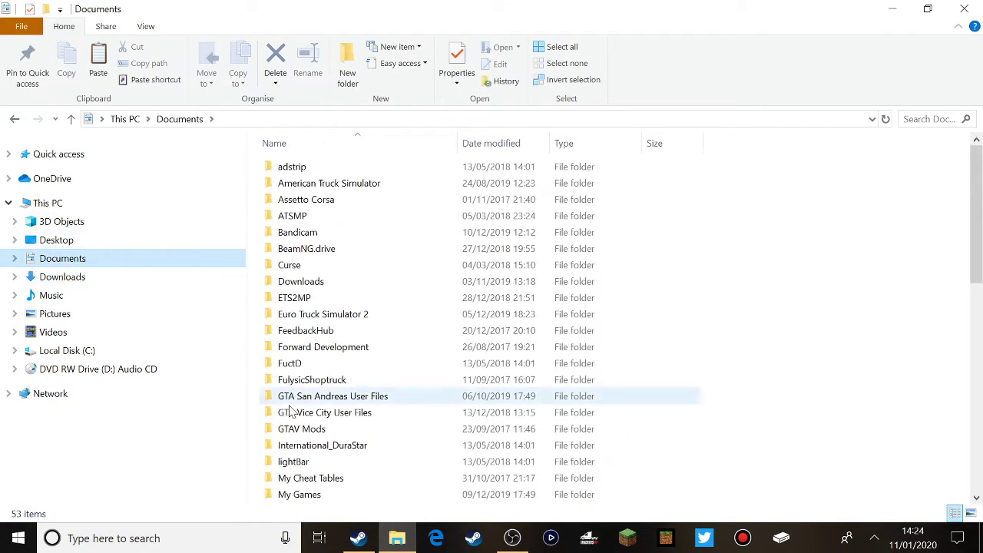
{"action": "double_click", "coordinate": [304, 492]}
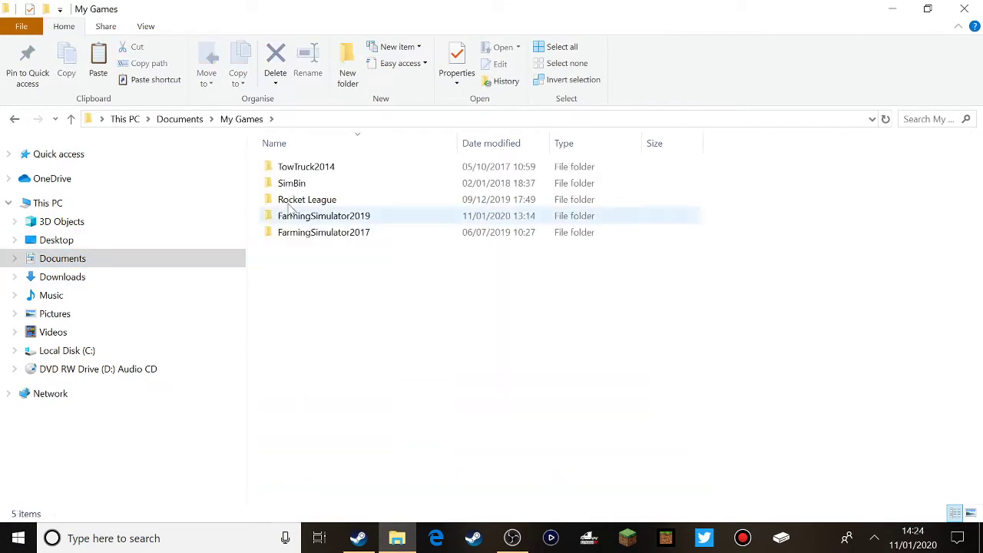
{"action": "double_click", "coordinate": [315, 220]}
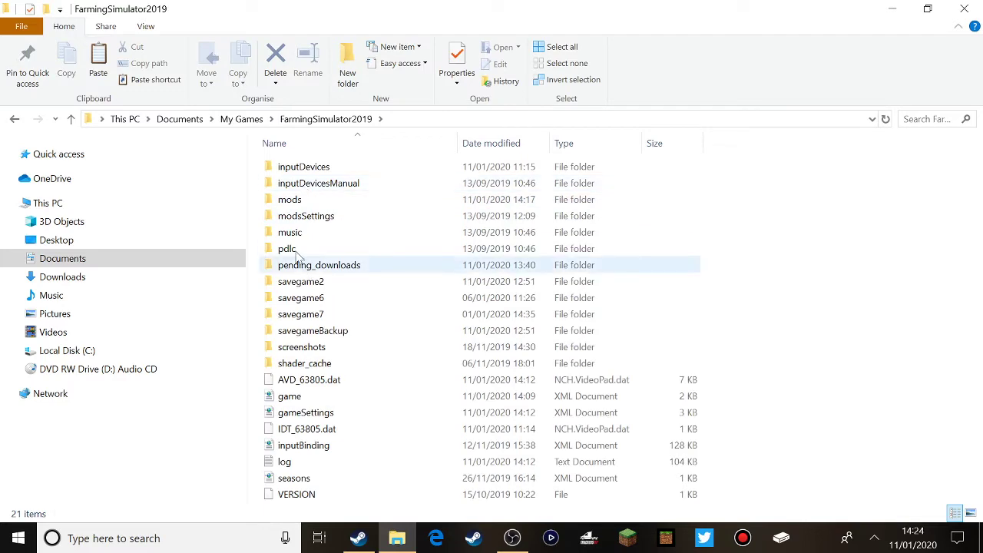
{"action": "double_click", "coordinate": [311, 198]}
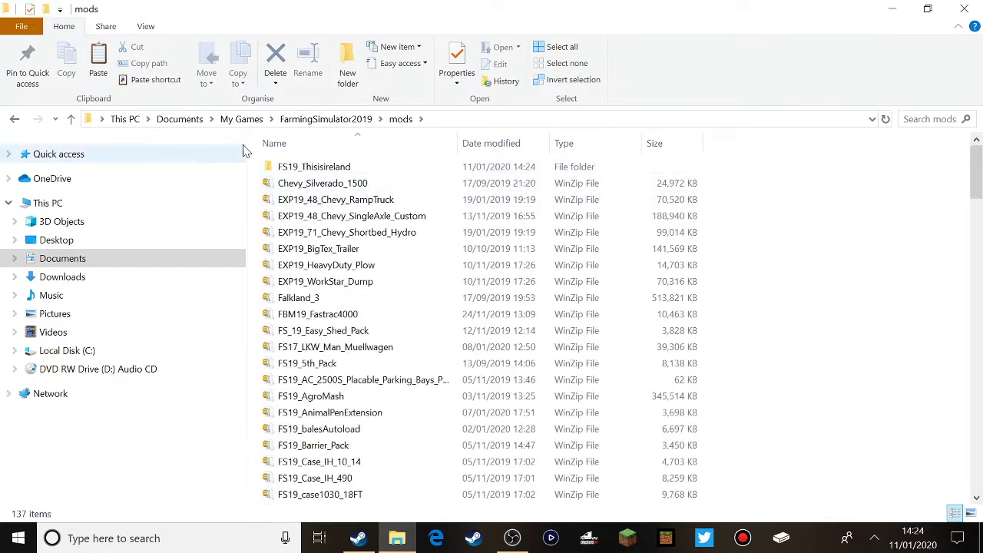
Delete the original zipped FS19_Thisisireland file from the mods folder.
{"action": "scroll", "coordinate": [367, 405], "scroll_direction": "down", "scroll_amount": 4}
{"action": "scroll", "coordinate": [367, 406], "scroll_direction": "down", "scroll_amount": 7}
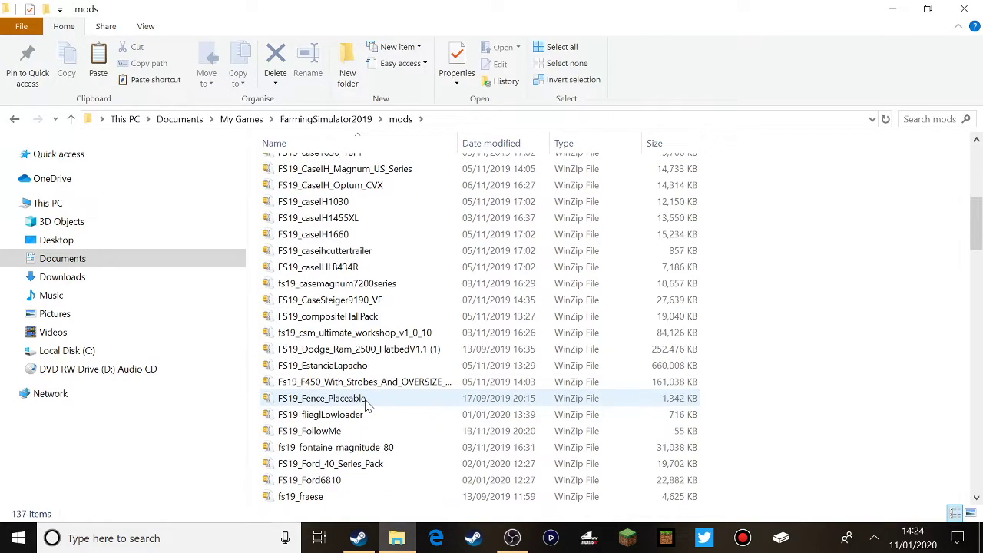
{"action": "scroll", "coordinate": [343, 443], "scroll_direction": "down", "scroll_amount": 6}
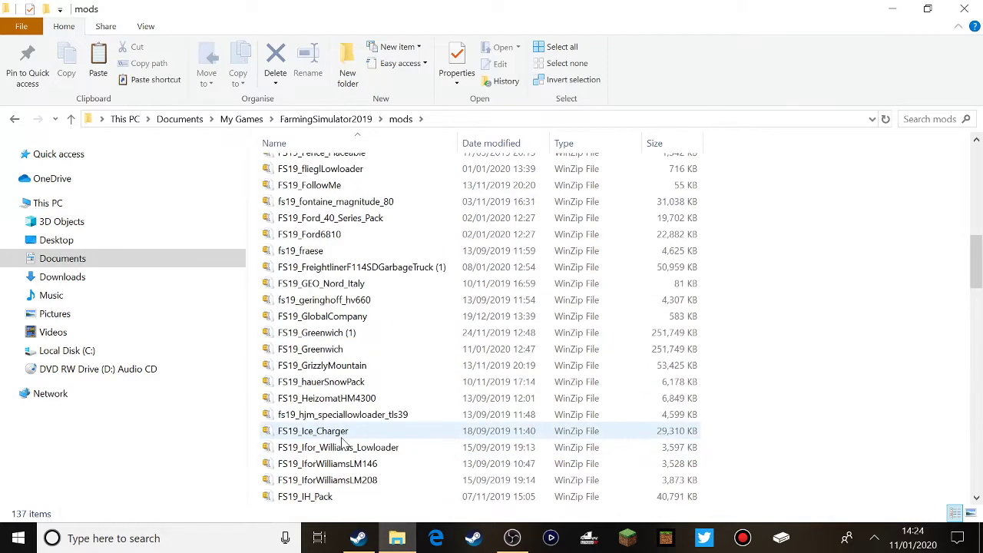
{"action": "scroll", "coordinate": [343, 442], "scroll_direction": "down", "scroll_amount": 6}
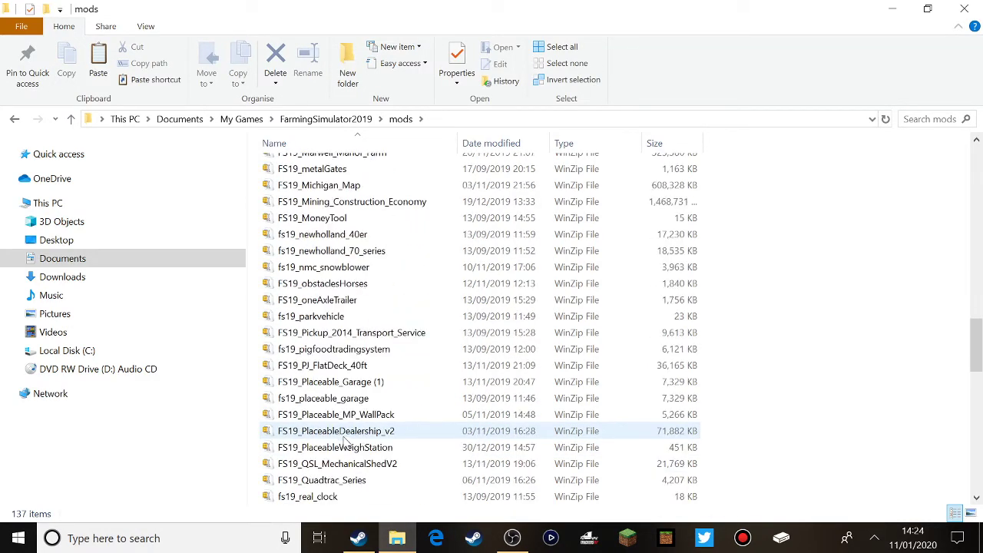
{"action": "scroll", "coordinate": [343, 442], "scroll_direction": "down", "scroll_amount": 3}
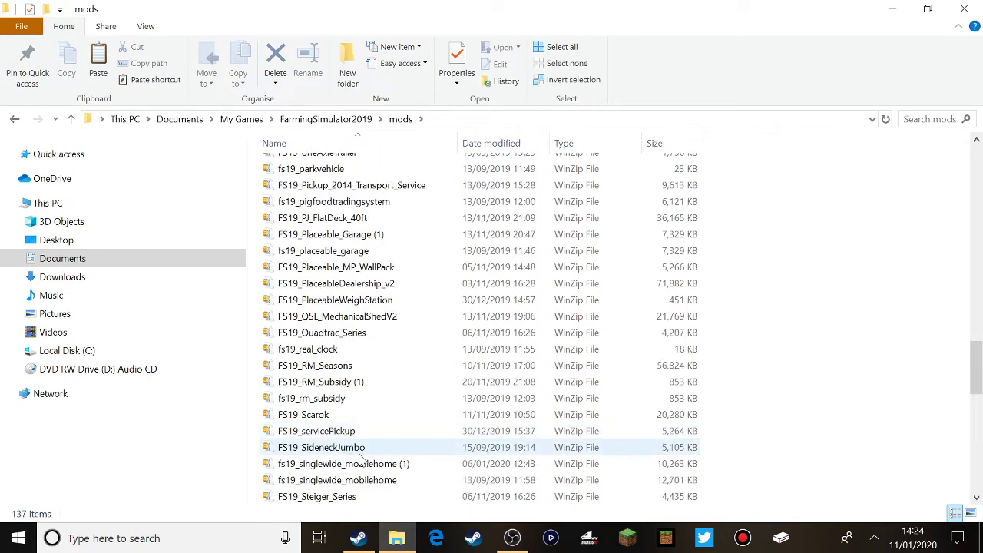
{"action": "scroll", "coordinate": [349, 450], "scroll_direction": "down", "scroll_amount": 2}
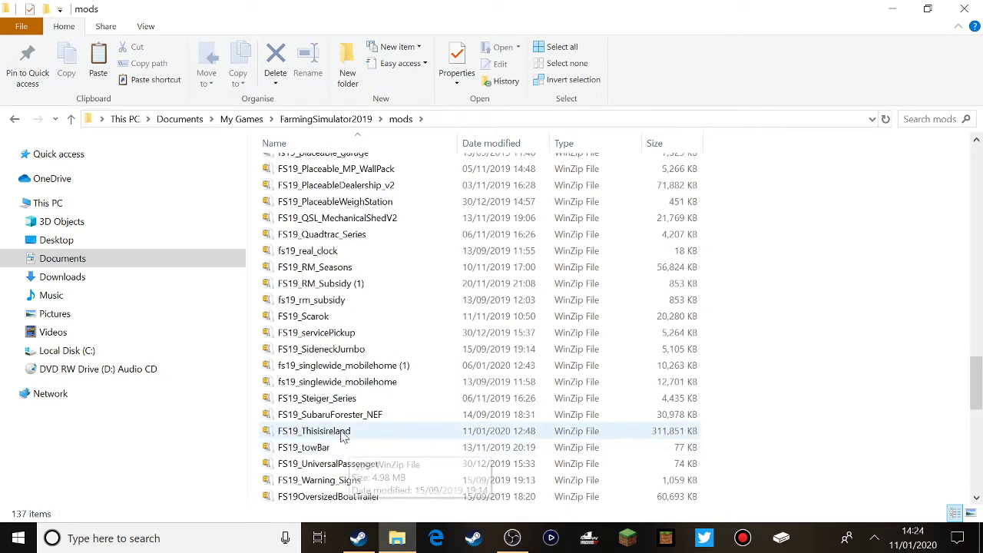
{"action": "left_click", "coordinate": [345, 432]}
{"action": "key", "text": "Delete"}
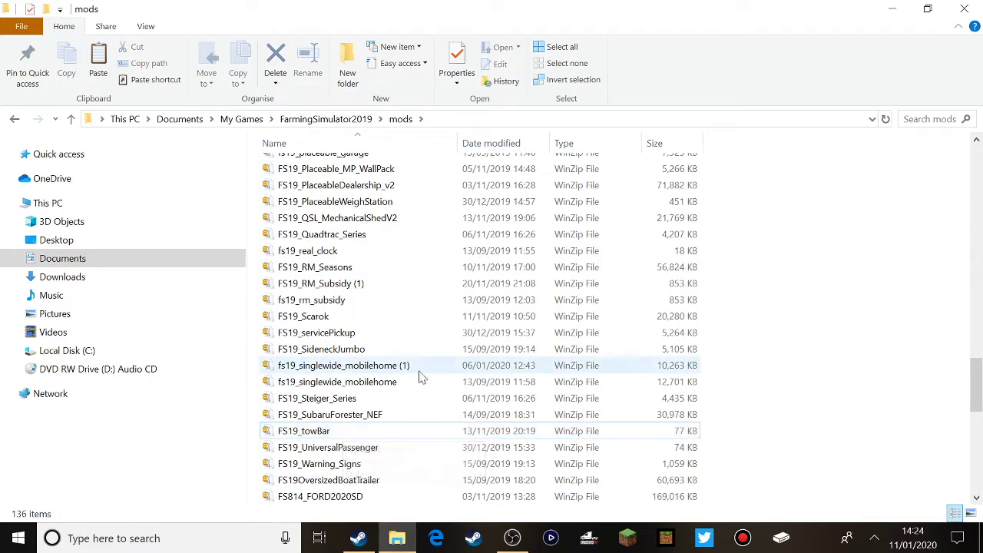
Compress the edited FS19_Thisisireland folder into a zipped folder in the mods folder, keeping the name FS19_Thisisireland.
{"action": "scroll", "coordinate": [419, 374], "scroll_direction": "up", "scroll_amount": 20}
{"action": "scroll", "coordinate": [323, 253], "scroll_direction": "up", "scroll_amount": 8}
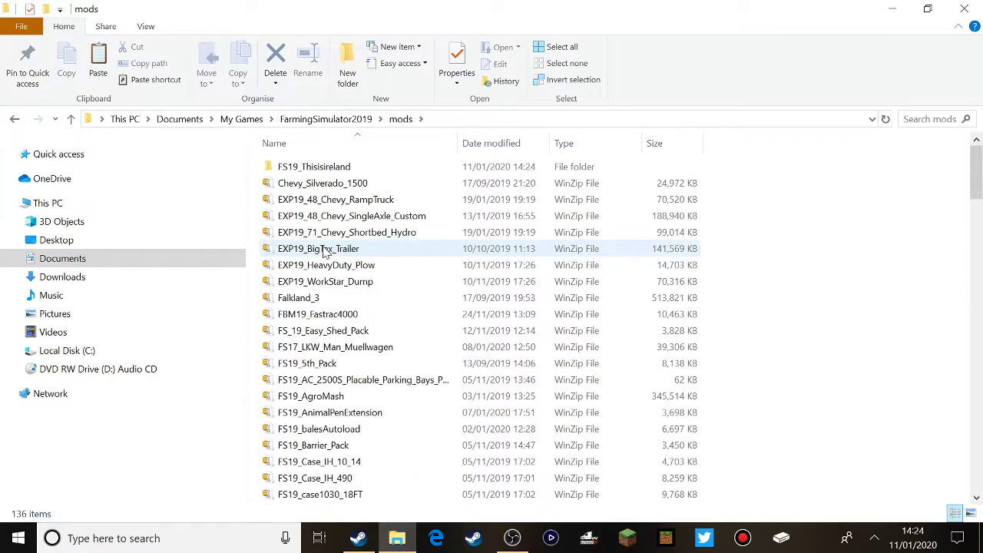
{"action": "right_click", "coordinate": [298, 172]}
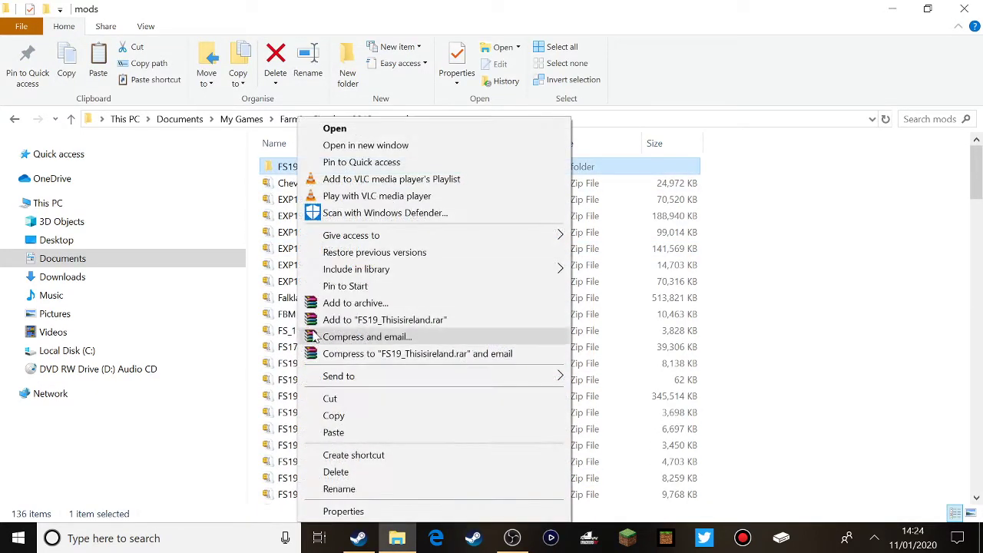
{"action": "mouse_move", "coordinate": [342, 384]}
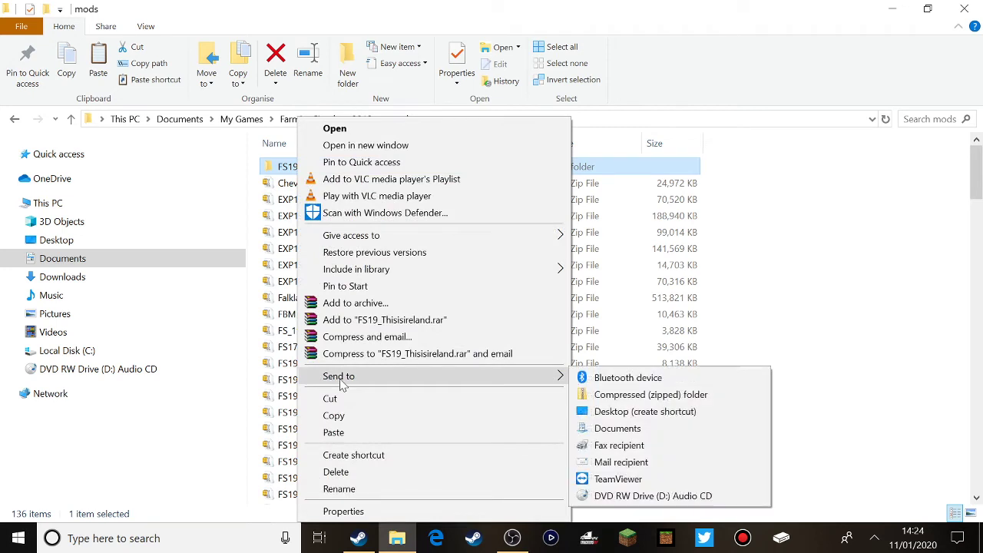
{"action": "left_click", "coordinate": [619, 395]}
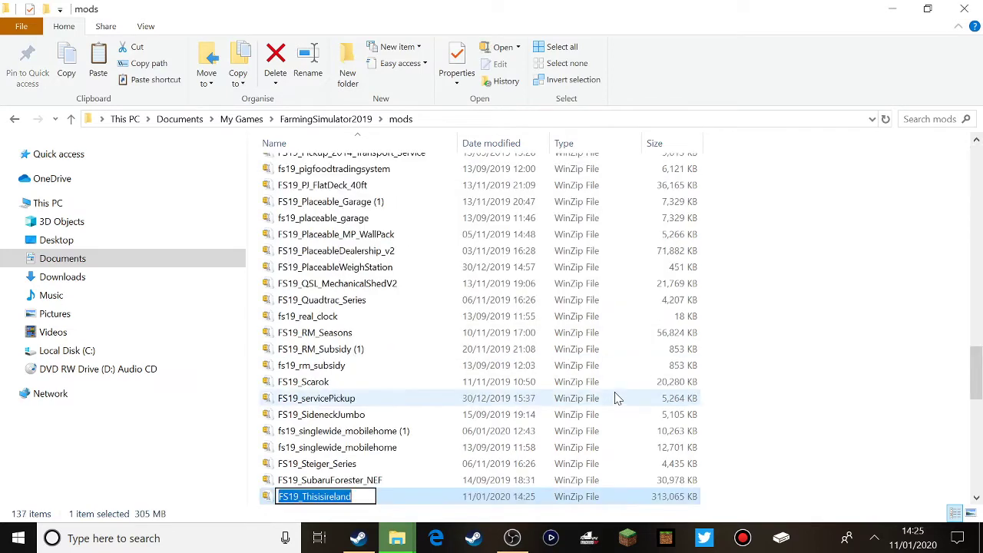
{"action": "key", "text": "Return"}
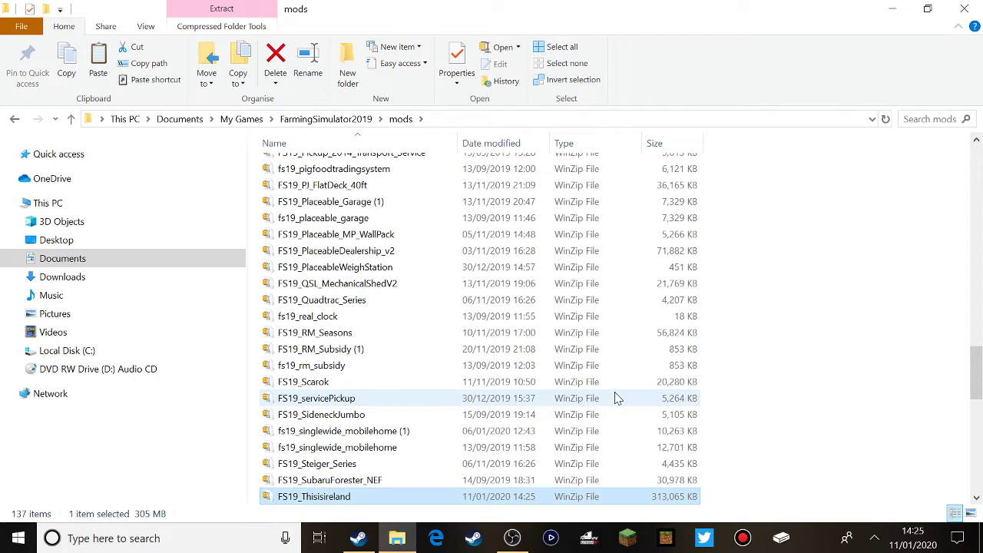
Switch to Steam, launch Farming Simulator 19, skip the intro and open the career savegames.
{"action": "left_click", "coordinate": [365, 540]}
{"action": "left_click", "coordinate": [330, 327]}
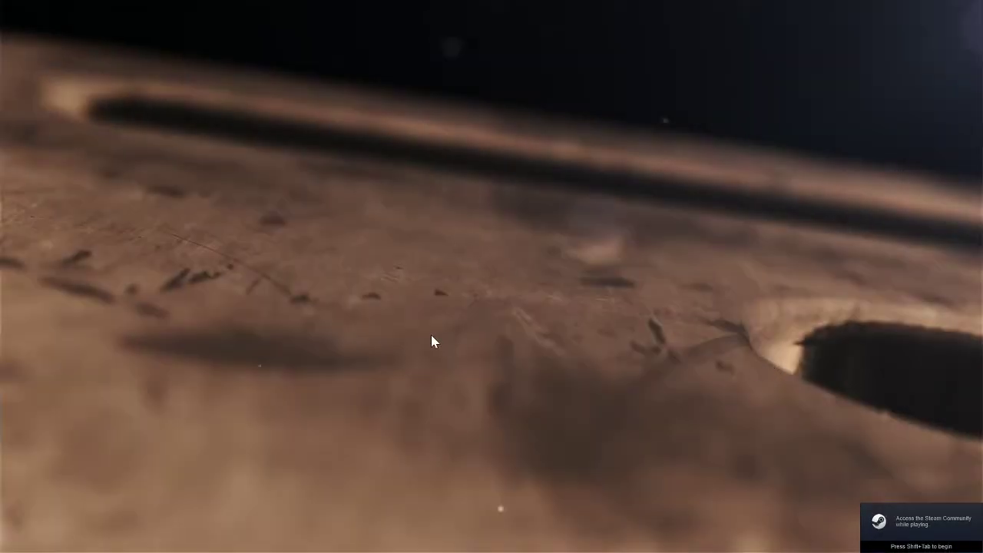
{"action": "left_click", "coordinate": [431, 335]}
{"action": "left_click", "coordinate": [448, 296]}
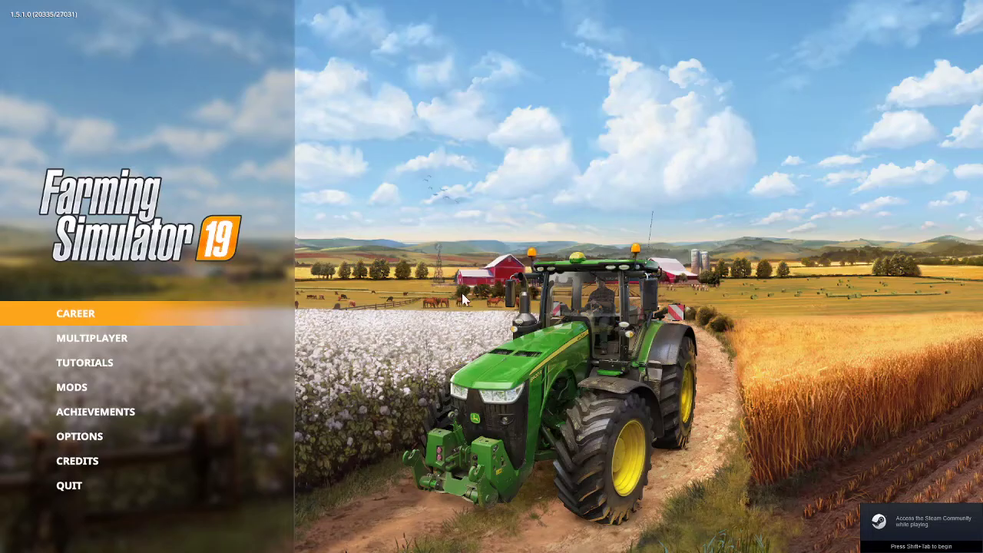
{"action": "left_click", "coordinate": [89, 316]}
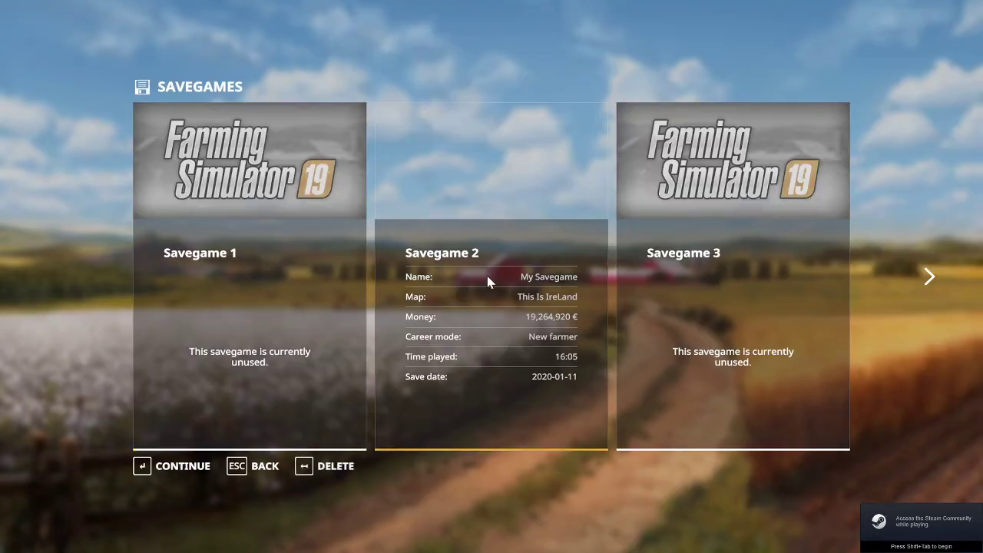
{"action": "left_click", "coordinate": [487, 276]}
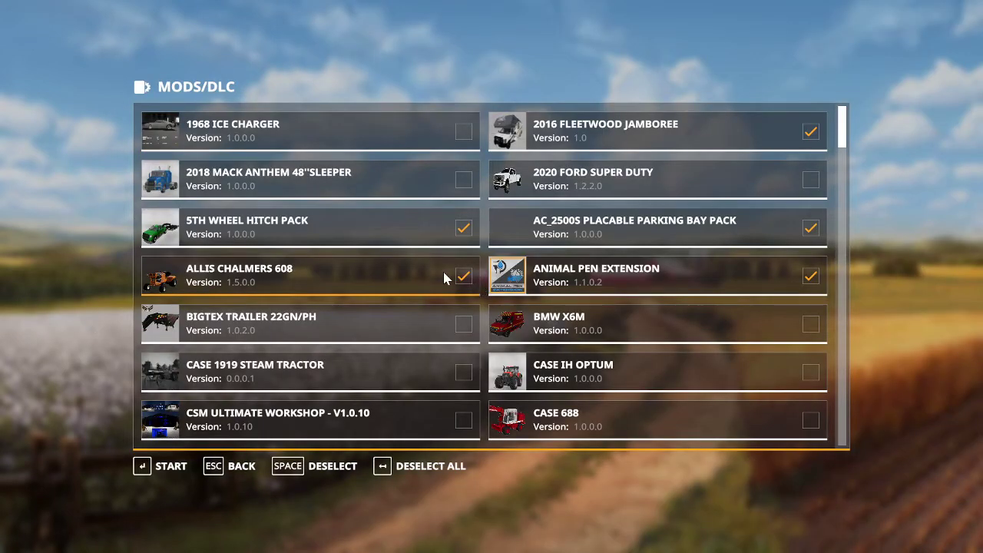
{"action": "key", "text": "Down"}
{"action": "key", "text": "Down"}
{"action": "key", "text": "Down"}
{"action": "key", "text": "Down"}
{"action": "key", "text": "Down"}
{"action": "key", "text": "Down"}
{"action": "scroll", "coordinate": [670, 331], "scroll_direction": "down", "scroll_amount": 6}
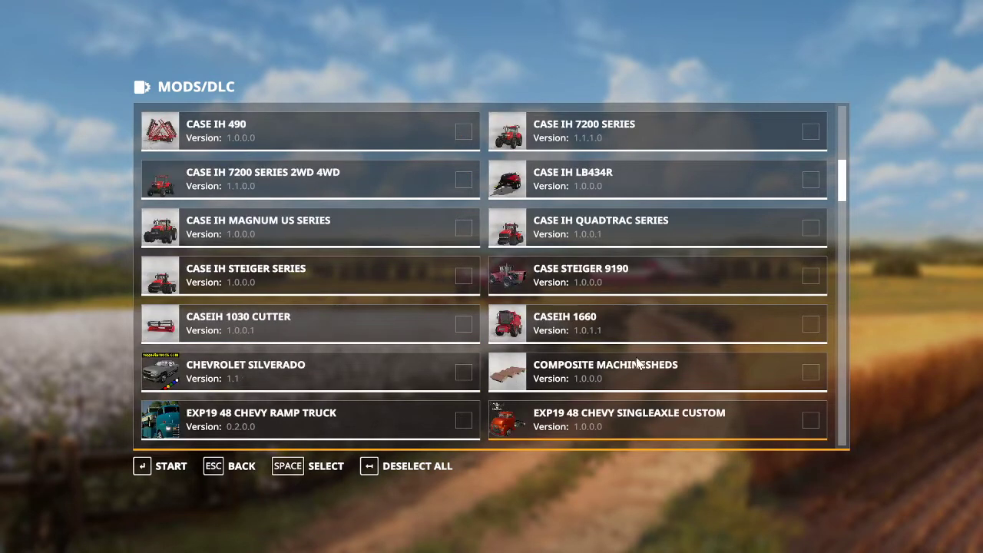
{"action": "left_click", "coordinate": [250, 472]}
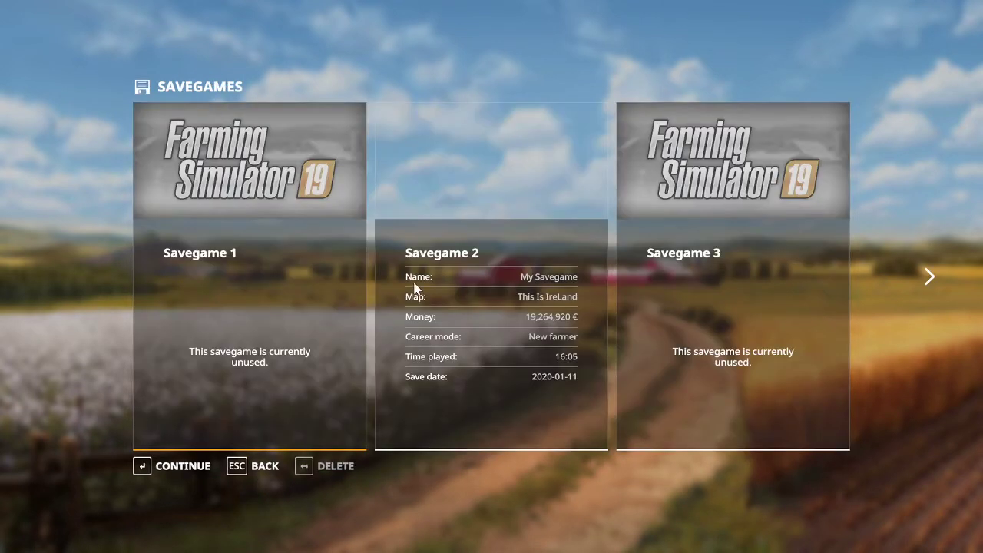
{"action": "left_click", "coordinate": [143, 472]}
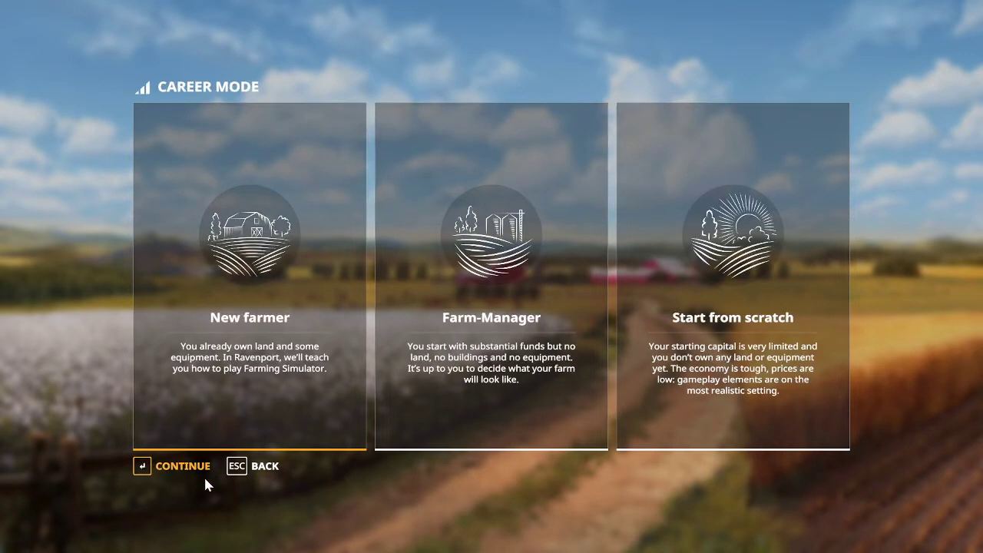
{"action": "left_click", "coordinate": [233, 470]}
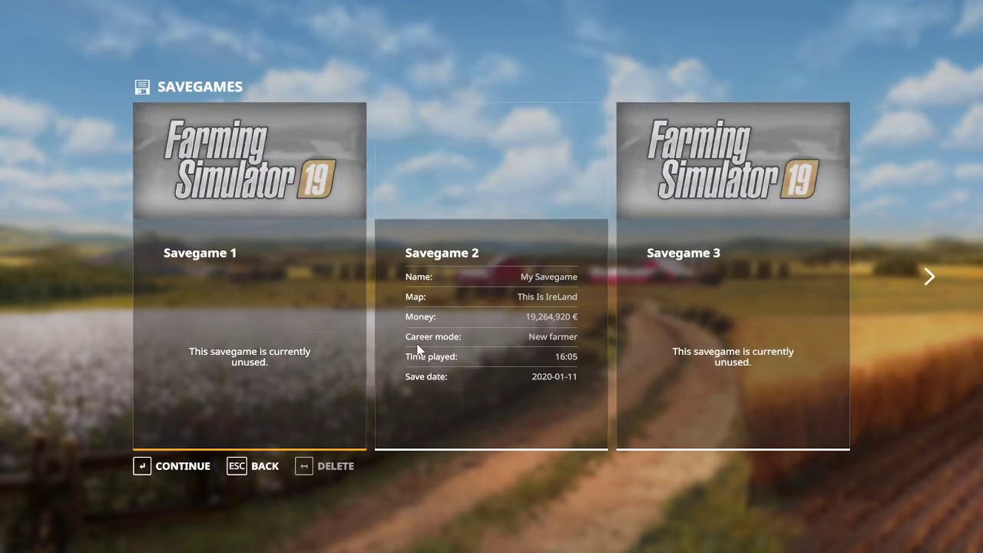
Continue Savegame 2 with its current mod selection and start playing on the This Is IreLand map.
{"action": "left_click", "coordinate": [198, 466]}
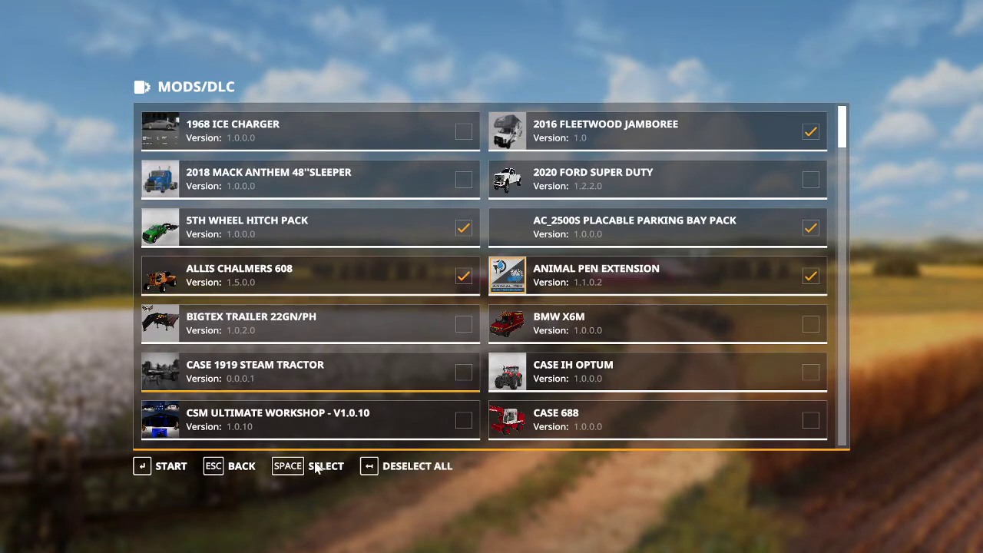
{"action": "left_click", "coordinate": [171, 466]}
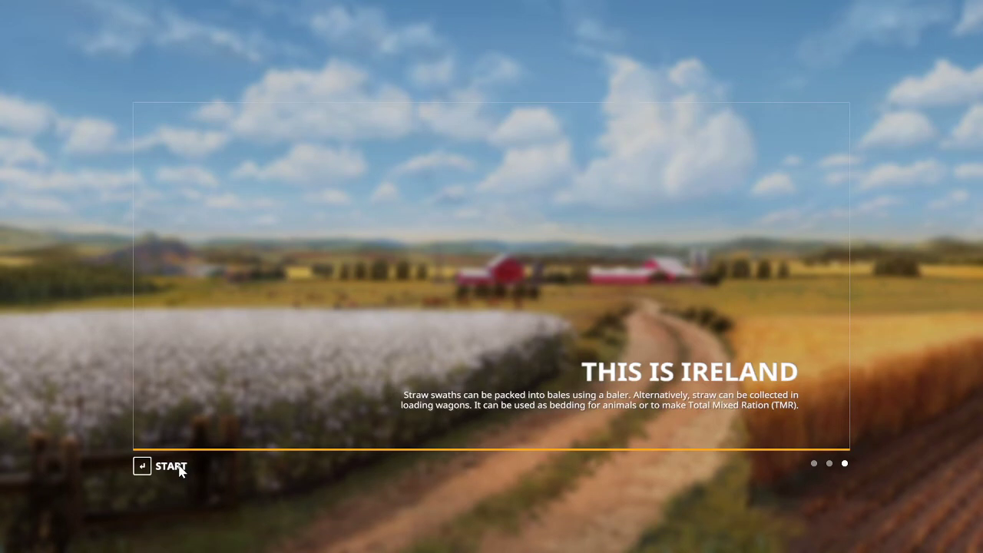
{"action": "left_click", "coordinate": [181, 470]}
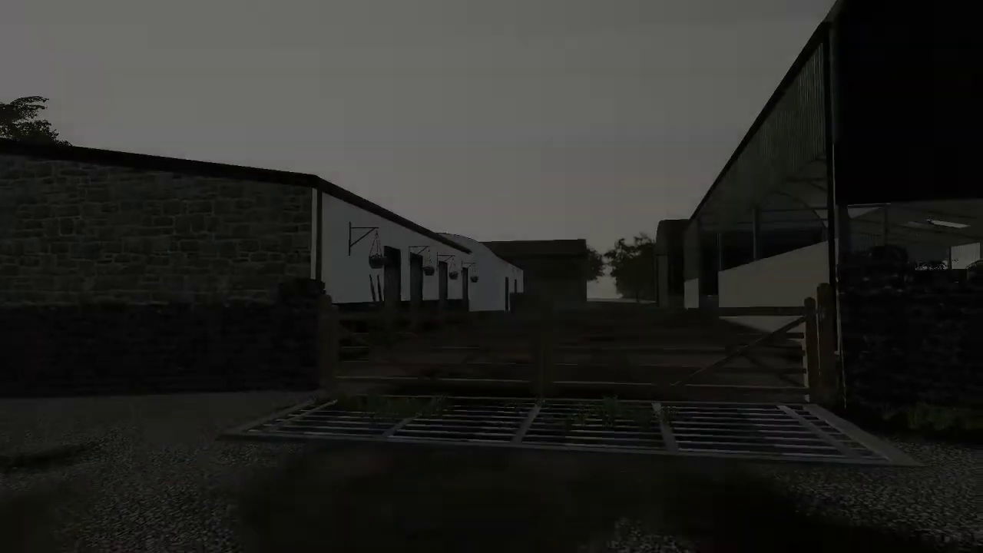
Open the in-game map and visit the pig enclosure at the farmyard between fields 50 and 18.
{"action": "key", "text": "w"}
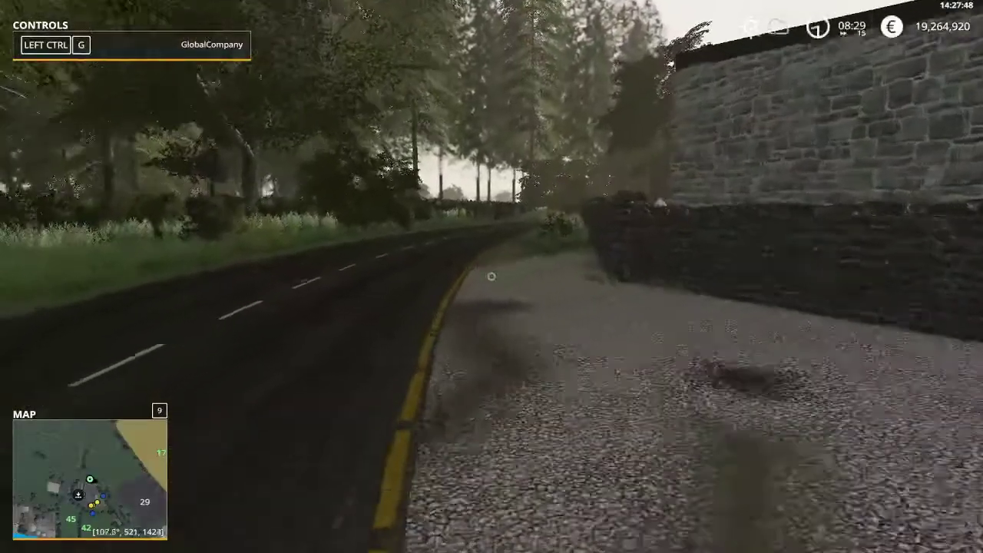
{"action": "key", "text": "Escape"}
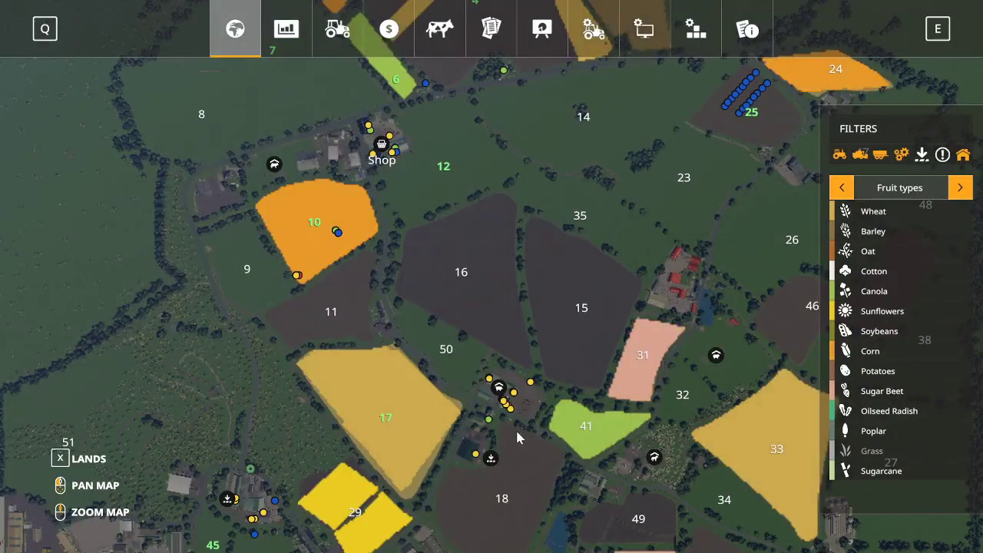
{"action": "left_click", "coordinate": [498, 386]}
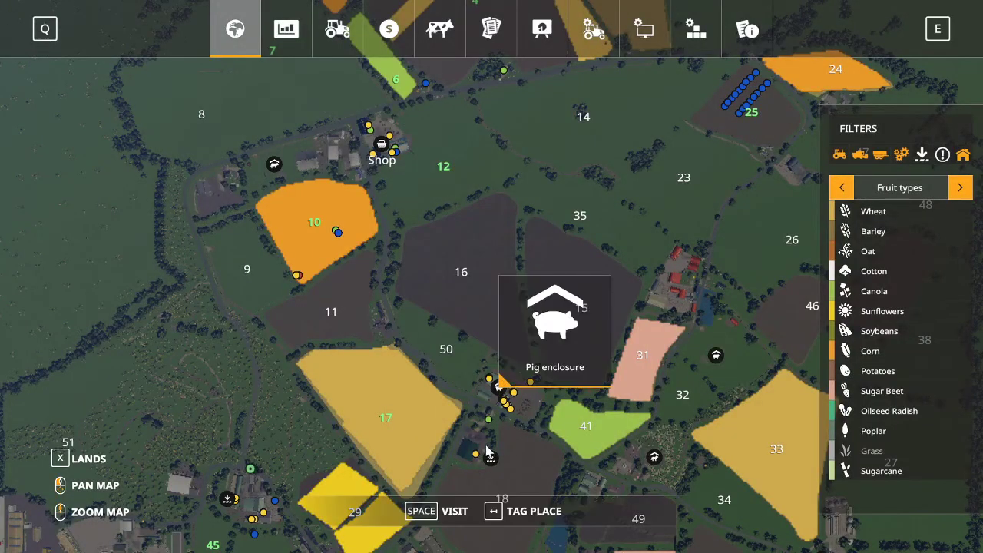
{"action": "left_click", "coordinate": [453, 511]}
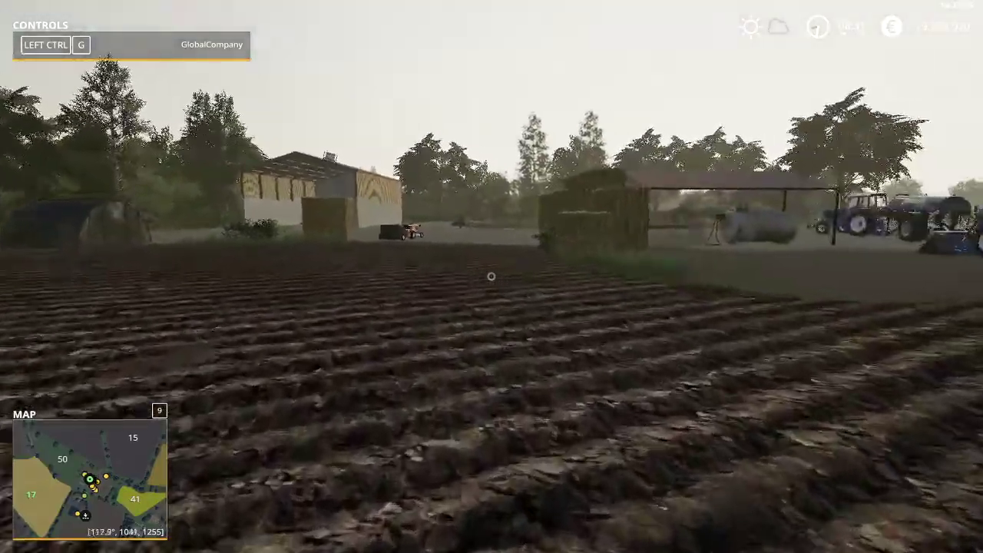
Walk around the farmyard and check the areas cleared in the editor, around the pig huts, straw bales and sheds.
{"action": "key", "text": "w"}
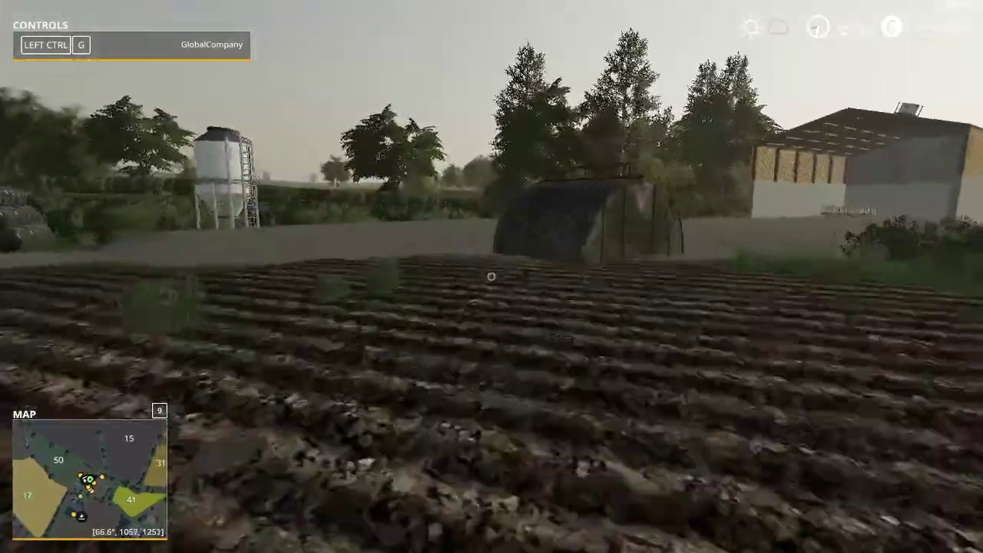
{"action": "key", "text": "w"}
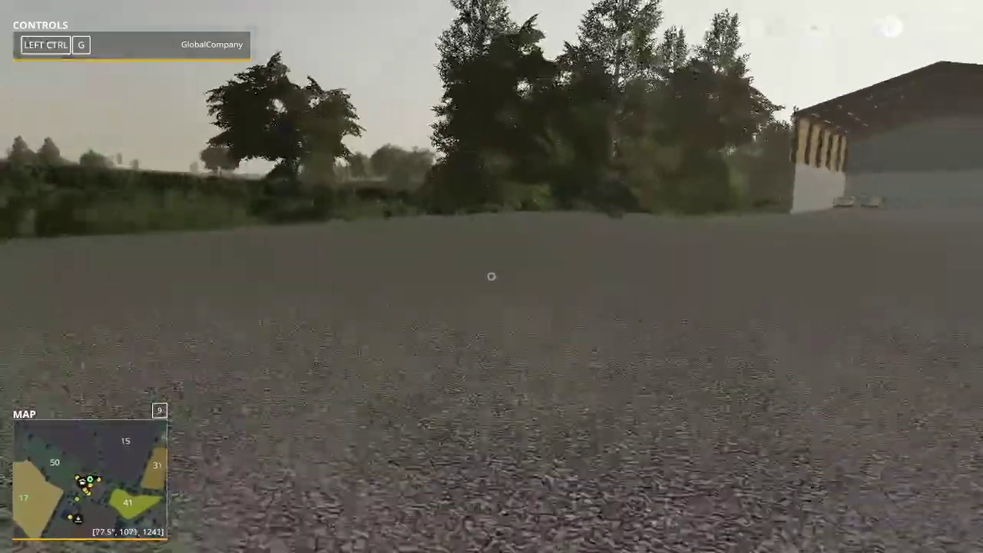
{"action": "key", "text": "w"}
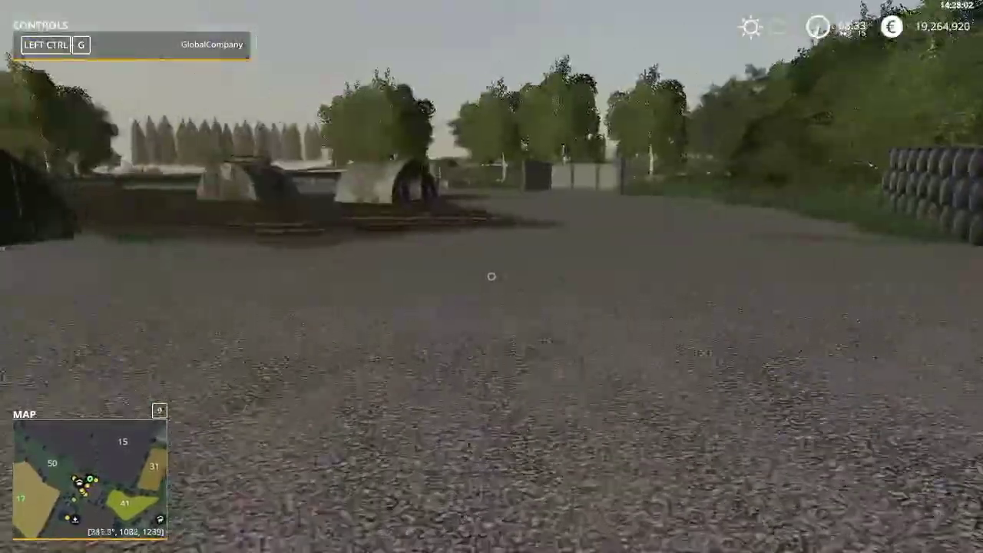
{"action": "key", "text": "w"}
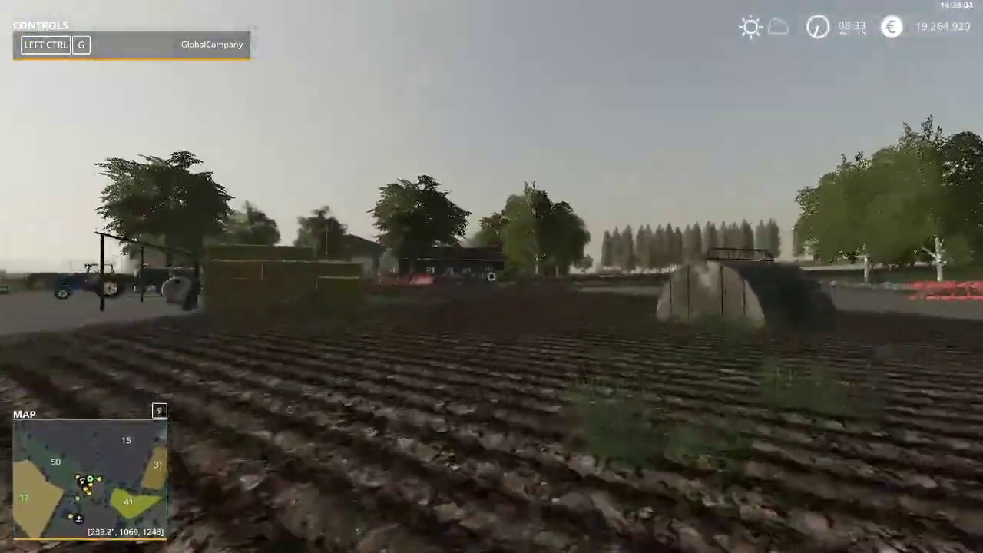
{"action": "key", "text": "w"}
{"action": "key", "text": "w"}
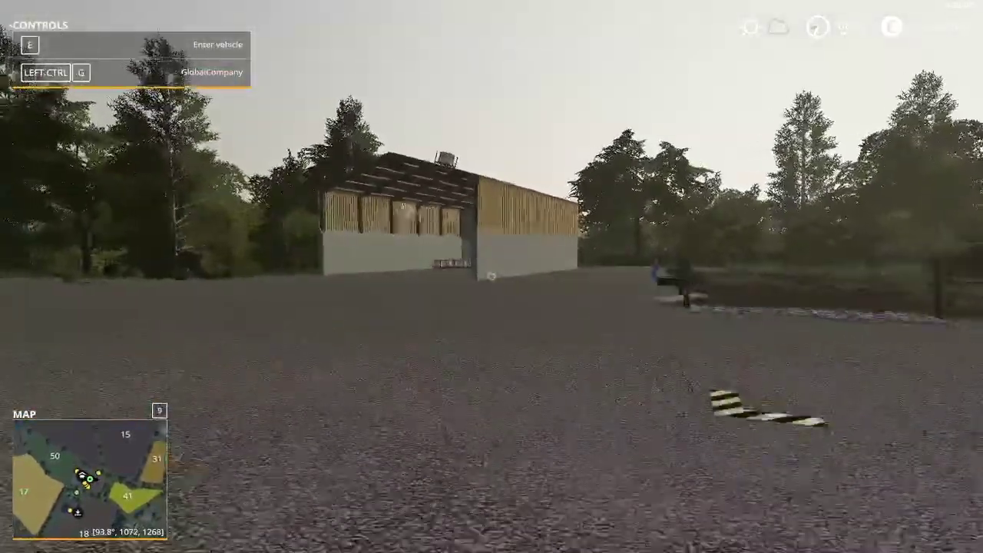
{"action": "key", "text": "w"}
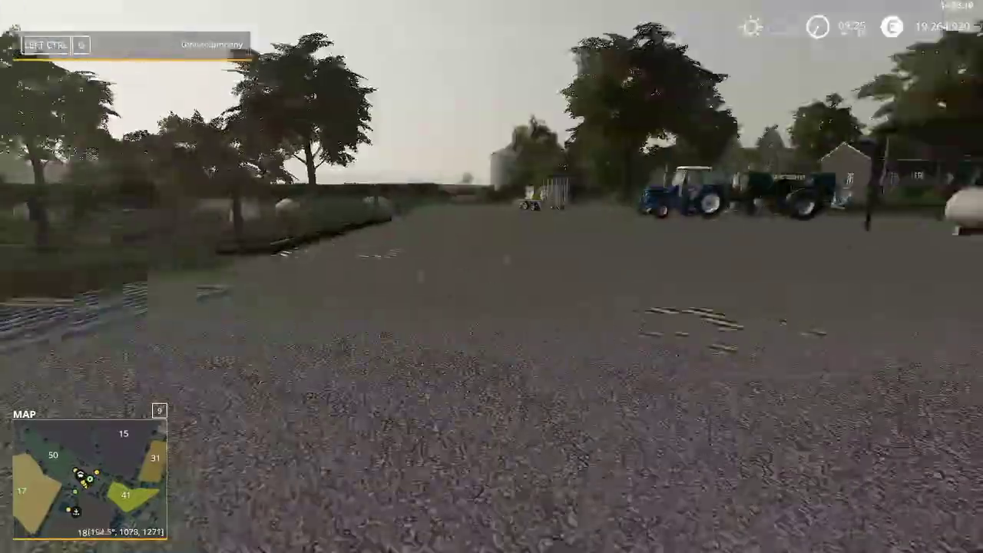
{"action": "key", "text": "w"}
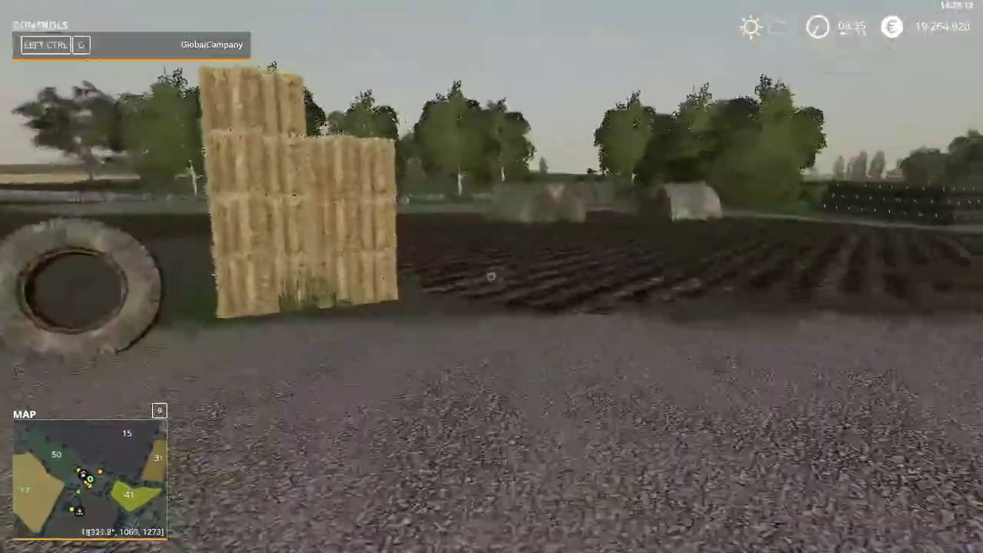
{"action": "key", "text": "w"}
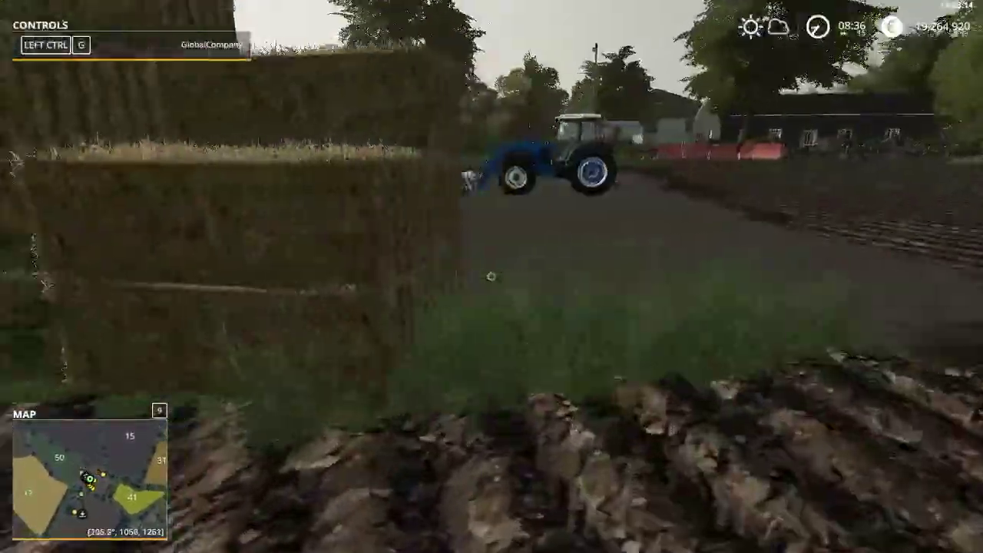
{"action": "key", "text": "w"}
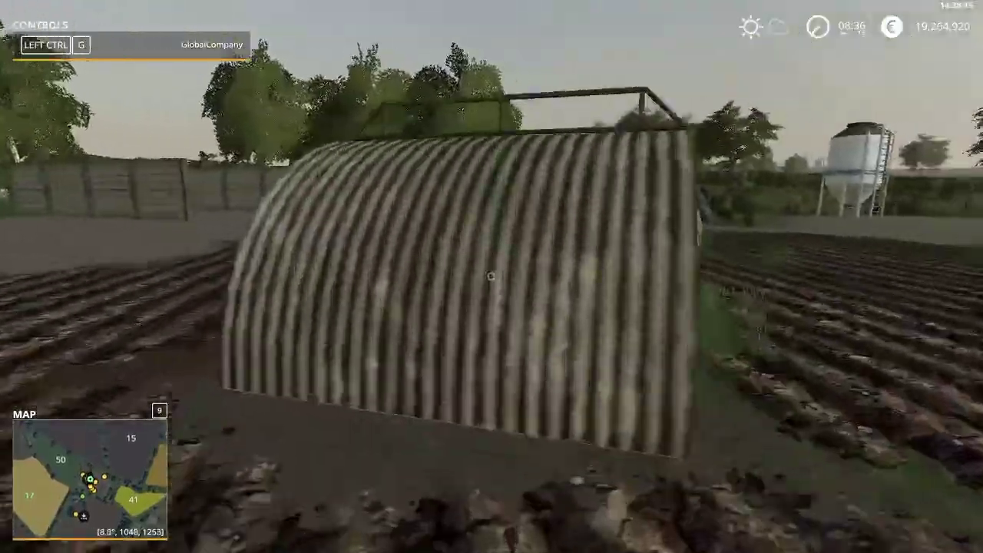
{"action": "key", "text": "w"}
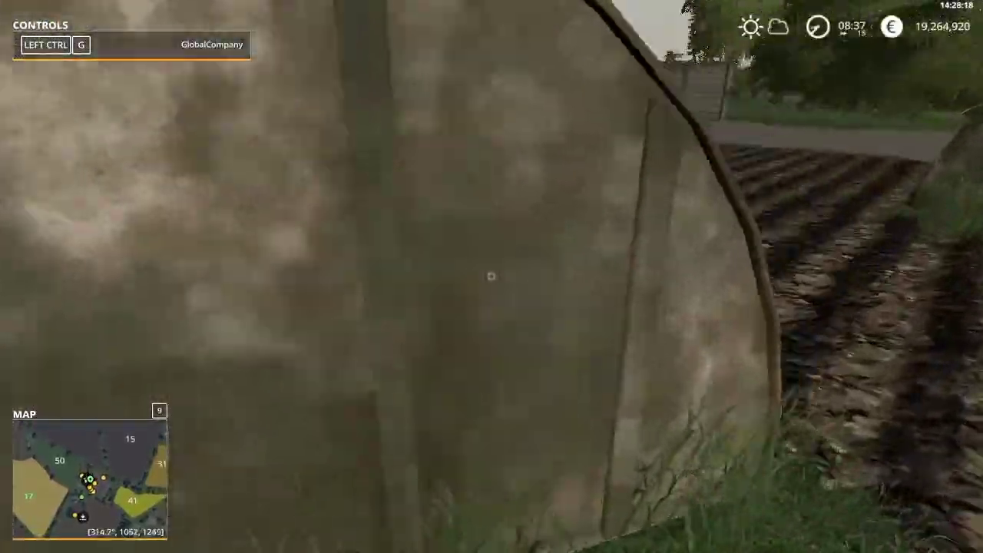
{"action": "key", "text": "w"}
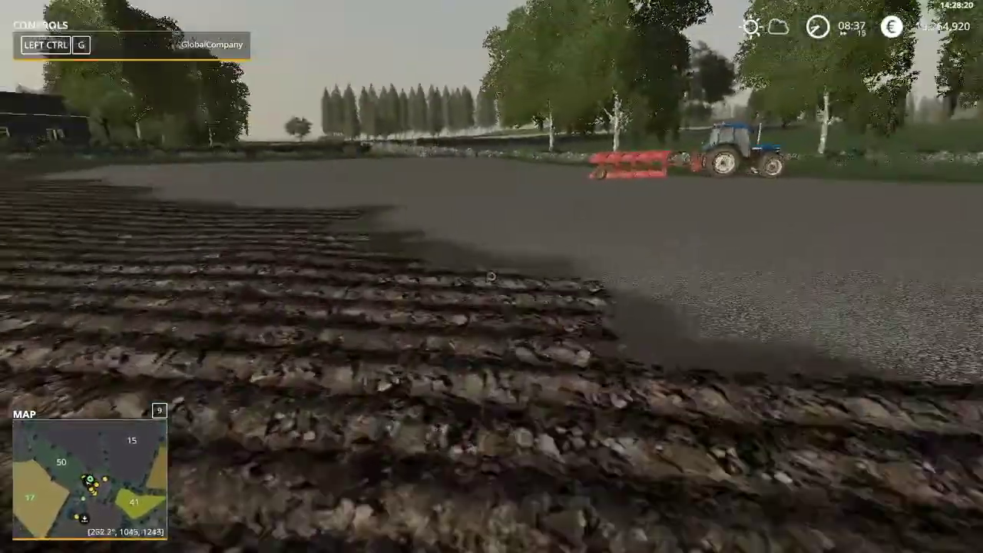
{"action": "key", "text": "w"}
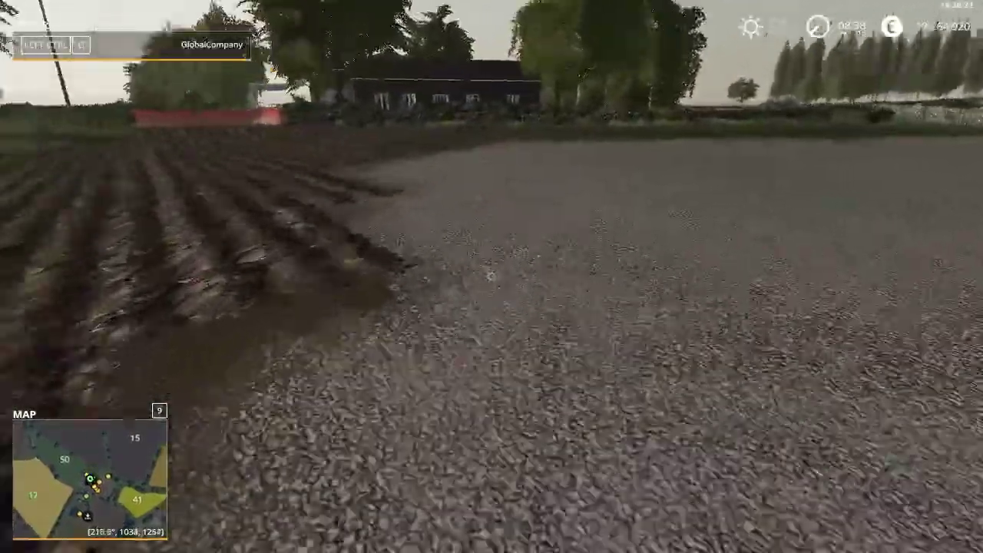
{"action": "key", "text": "w"}
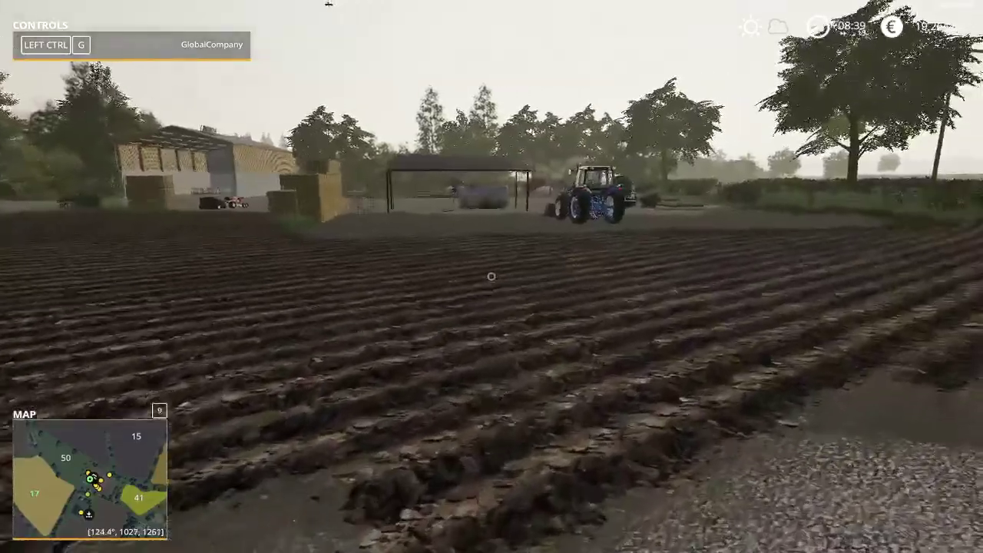
Close Farming Simulator 19, launch GIANTS Editor from the desktop and dismiss its welcome window.
{"action": "key", "text": "Escape"}
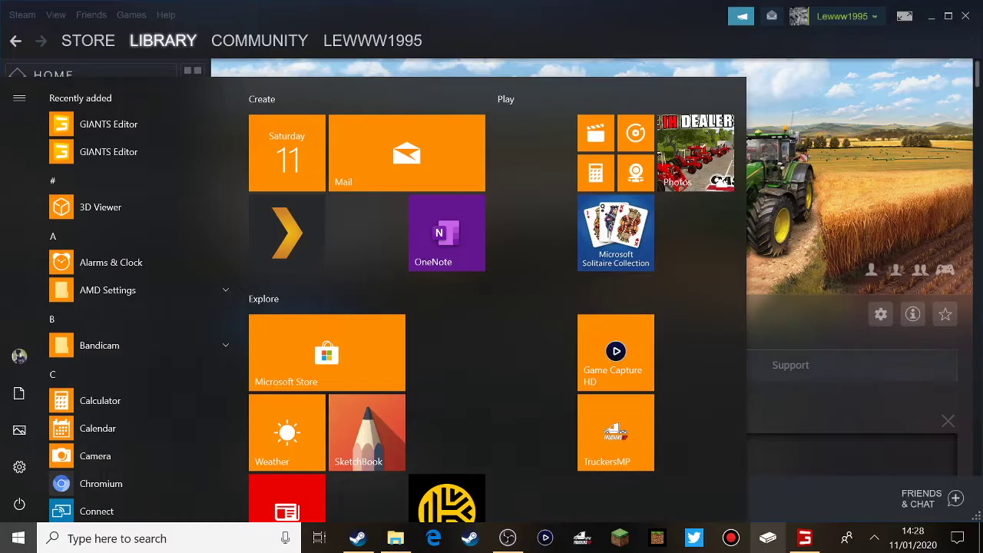
{"action": "right_click", "coordinate": [799, 537]}
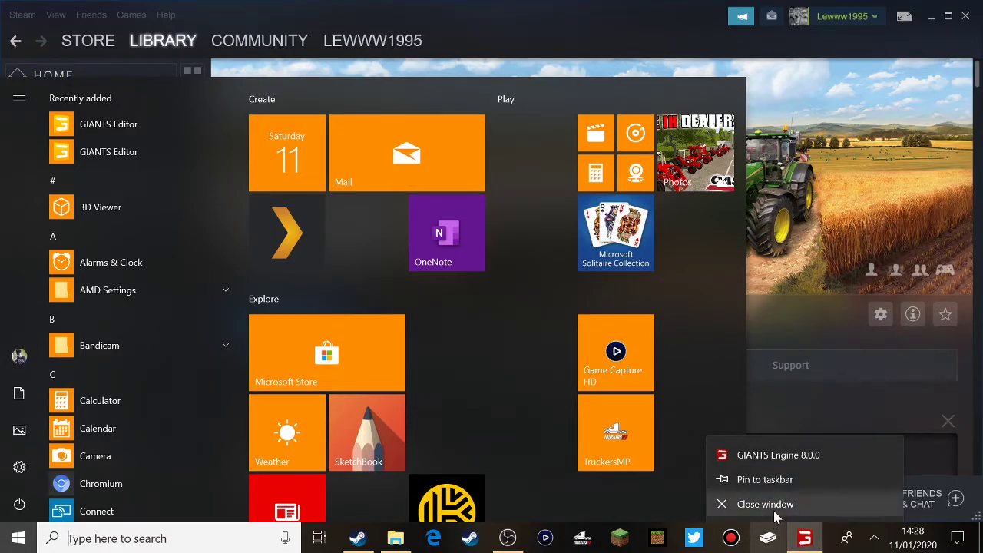
{"action": "left_click", "coordinate": [768, 505]}
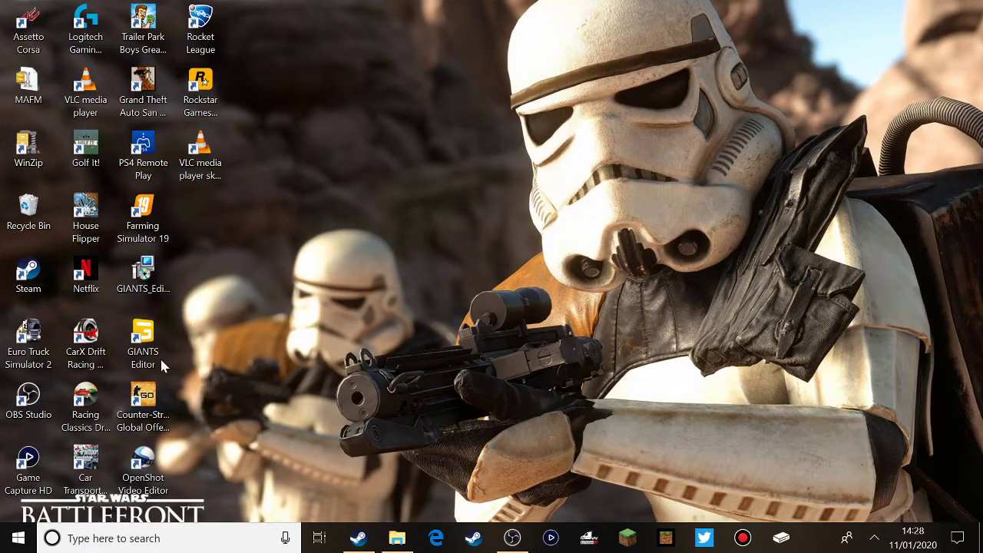
{"action": "double_click", "coordinate": [140, 337]}
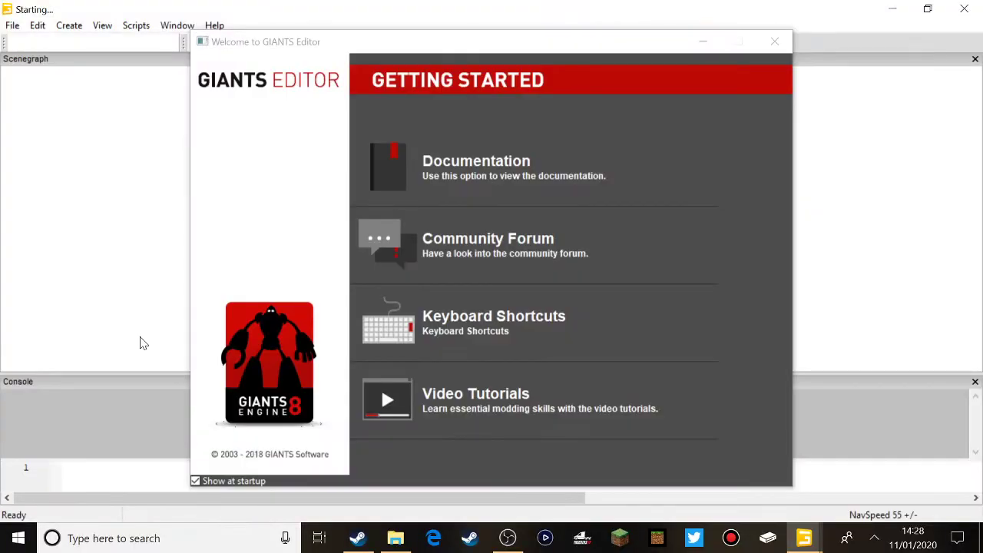
{"action": "left_click", "coordinate": [775, 41]}
Open the FS19_Thisisireland mod, accept its working directory and load the map item This Is IreLand.
{"action": "left_click", "coordinate": [13, 26]}
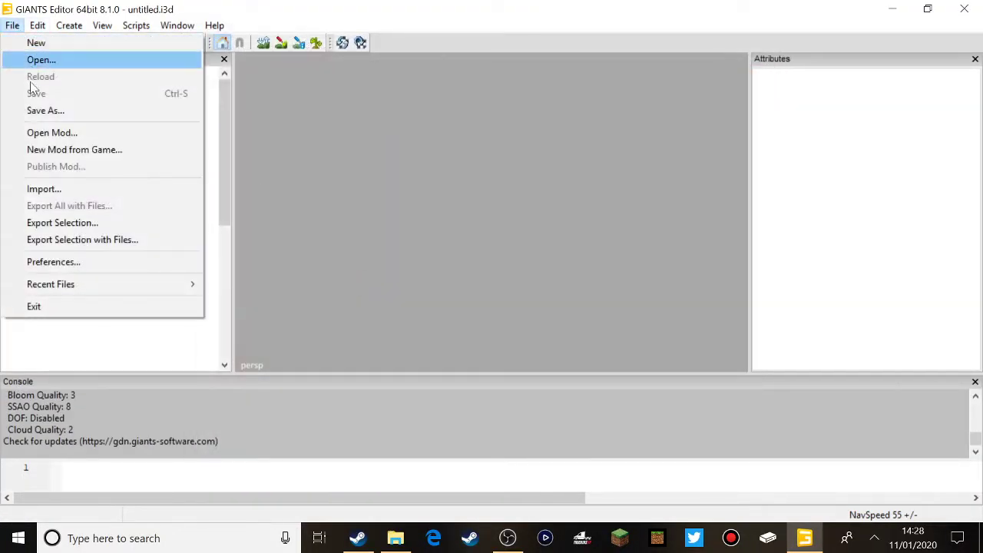
{"action": "left_click", "coordinate": [47, 133]}
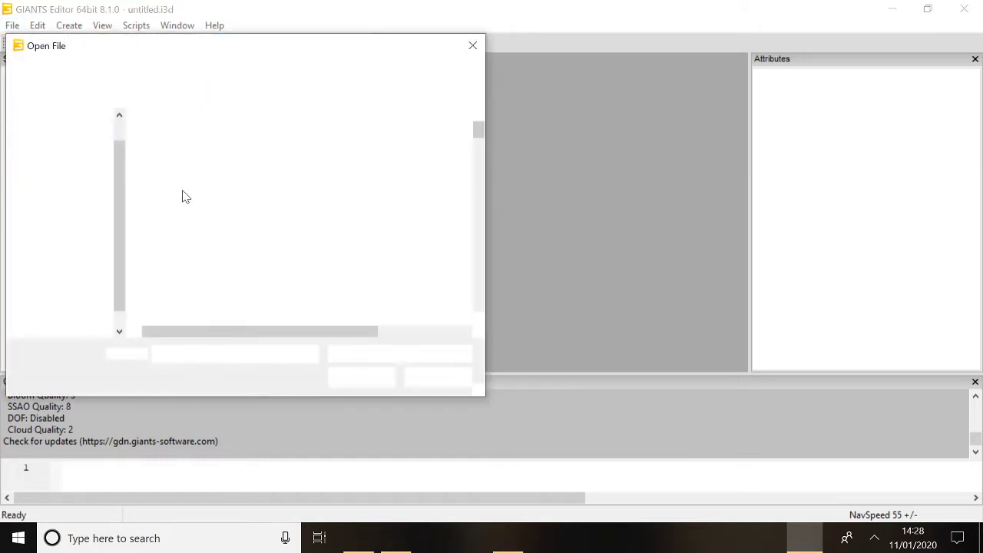
{"action": "scroll", "coordinate": [231, 203], "scroll_direction": "down", "scroll_amount": 1}
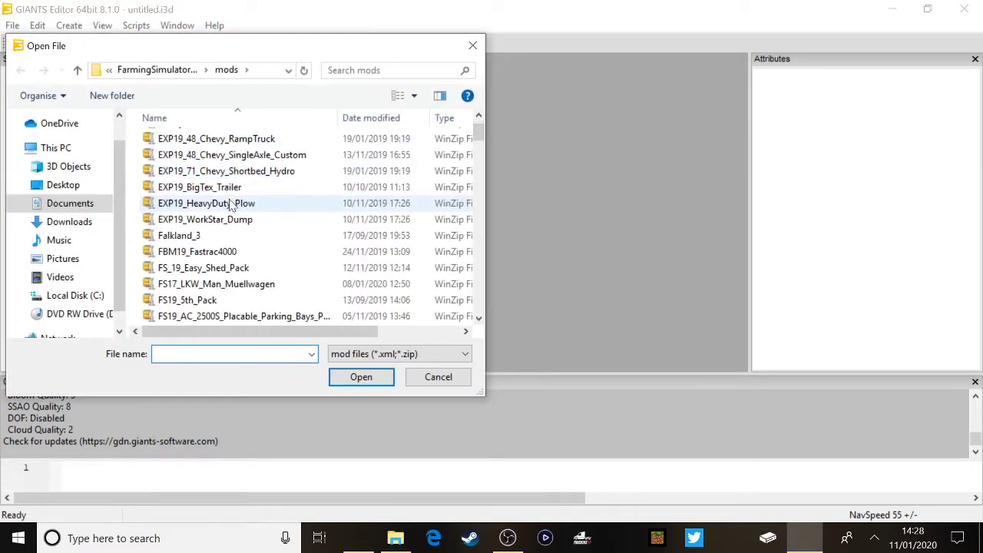
{"action": "scroll", "coordinate": [230, 202], "scroll_direction": "down", "scroll_amount": 12}
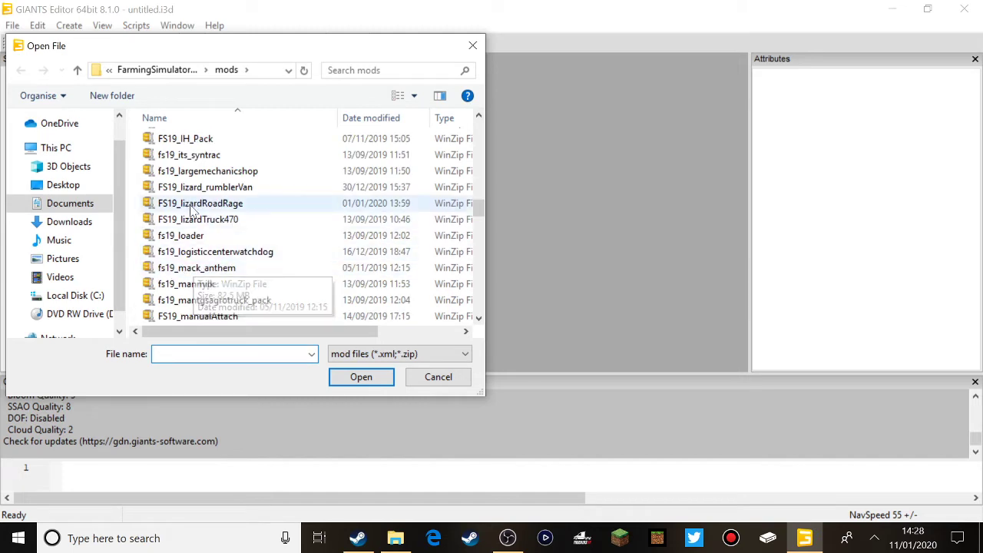
{"action": "scroll", "coordinate": [228, 278], "scroll_direction": "down", "scroll_amount": 9}
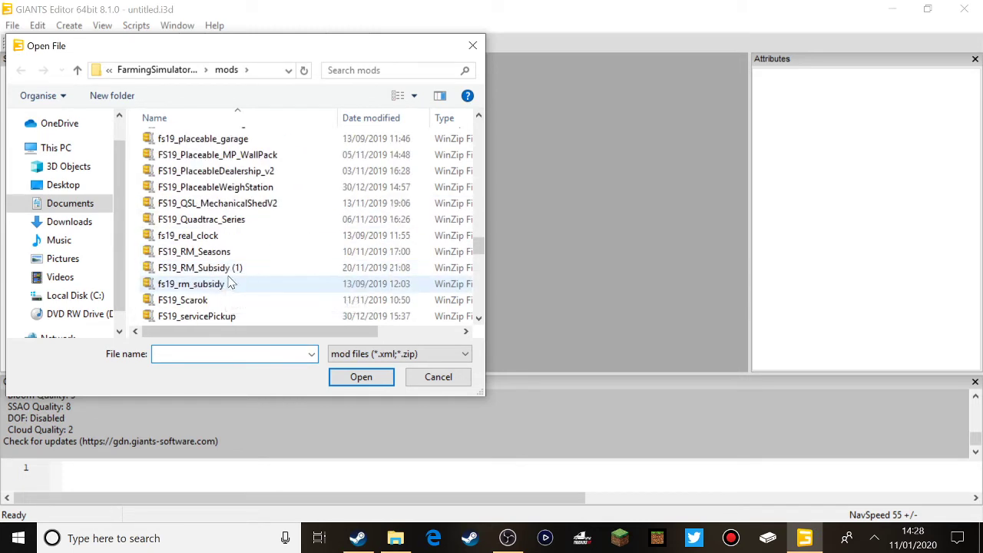
{"action": "scroll", "coordinate": [228, 283], "scroll_direction": "down", "scroll_amount": 5}
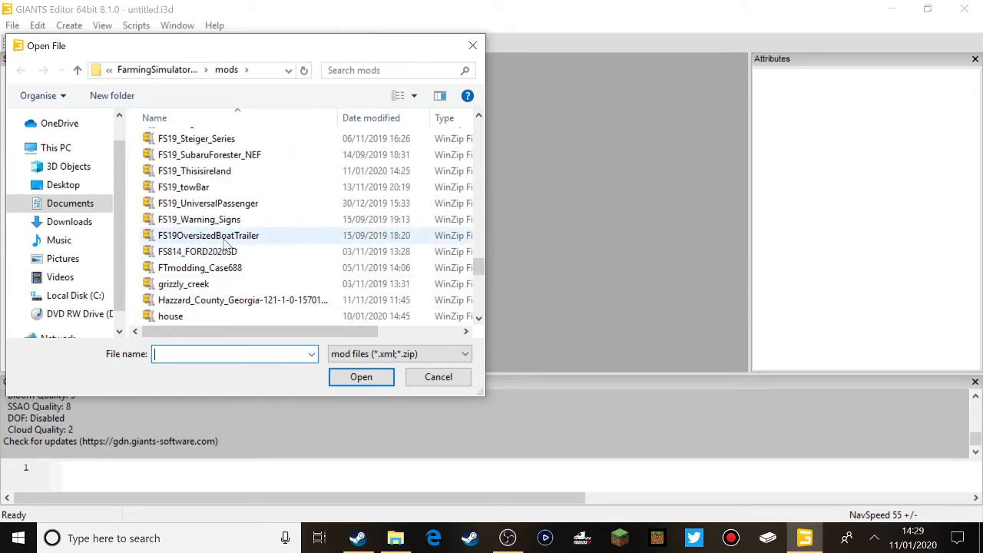
{"action": "double_click", "coordinate": [195, 171]}
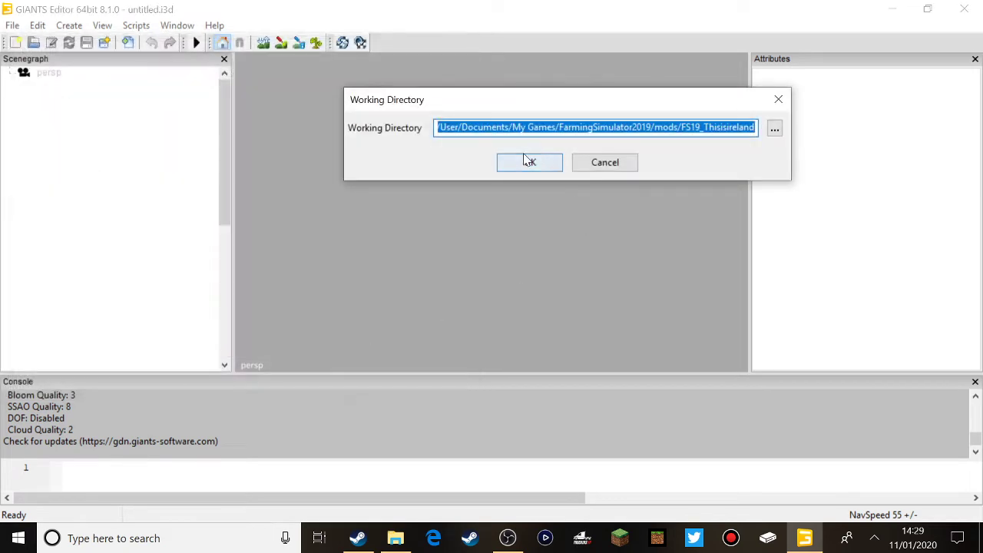
{"action": "left_click", "coordinate": [525, 160]}
{"action": "left_click", "coordinate": [596, 146]}
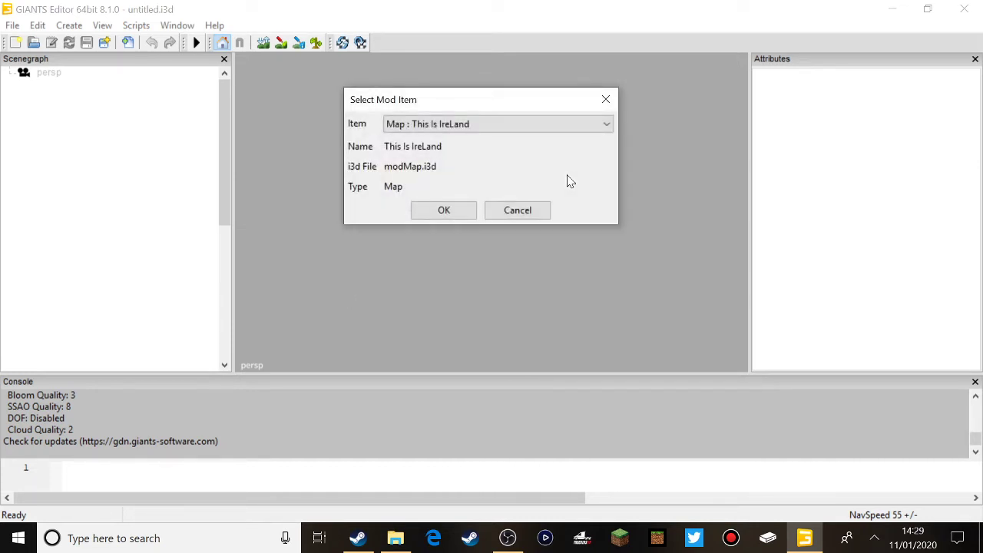
{"action": "left_click", "coordinate": [435, 217]}
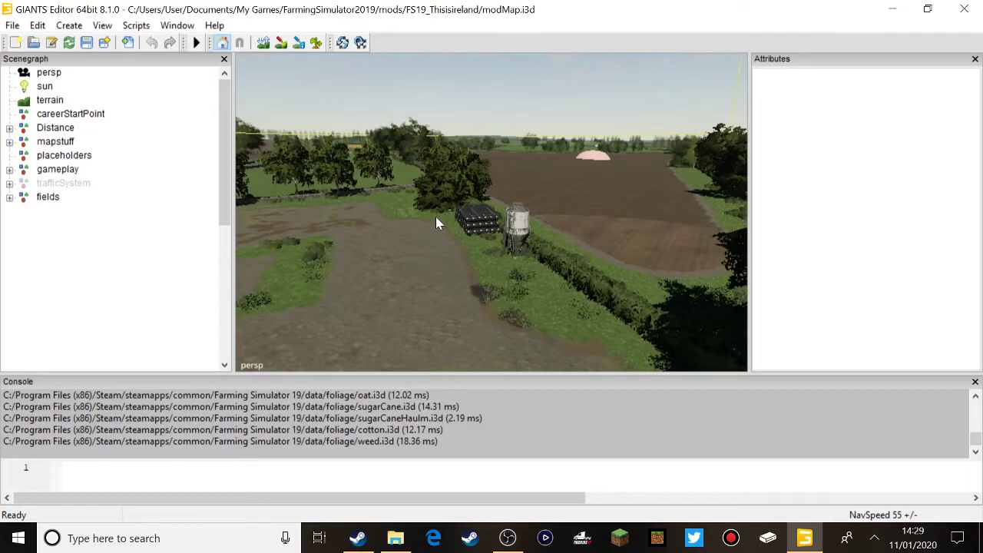
Delete the "back g" object picked at the overgrown grass patch in the farmyard beyond the straw bales.
{"action": "left_click_drag", "start_coordinate": [435, 217], "coordinate": [248, 265], "text": "alt"}
{"action": "left_click_drag", "start_coordinate": [397, 250], "coordinate": [63, 306], "text": "alt"}
{"action": "right_click_drag", "start_coordinate": [65, 312], "coordinate": [832, 215]}
{"action": "right_click_drag", "start_coordinate": [661, 212], "coordinate": [750, 183]}
{"action": "left_click_drag", "start_coordinate": [729, 186], "coordinate": [687, 196], "text": "alt"}
{"action": "left_click", "coordinate": [653, 252]}
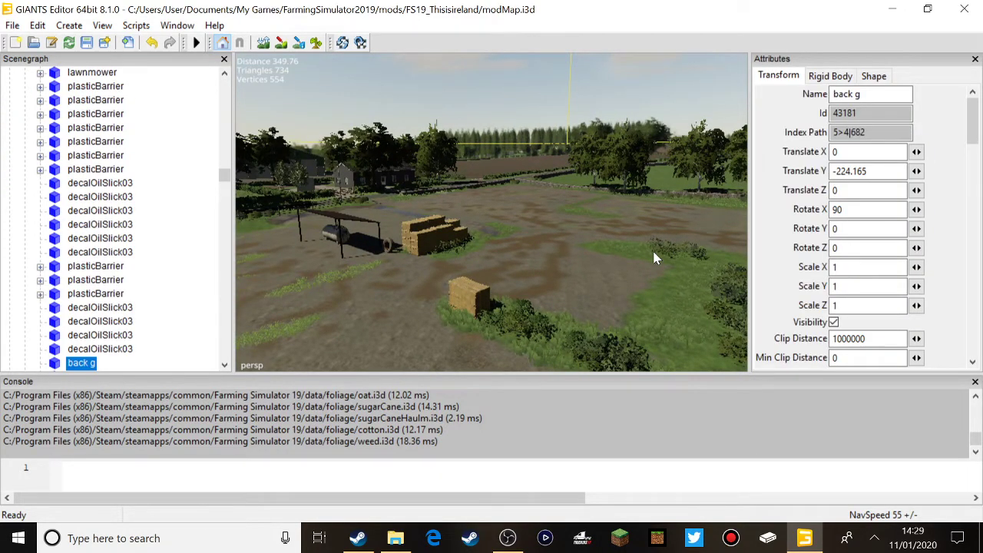
{"action": "key", "text": "Delete"}
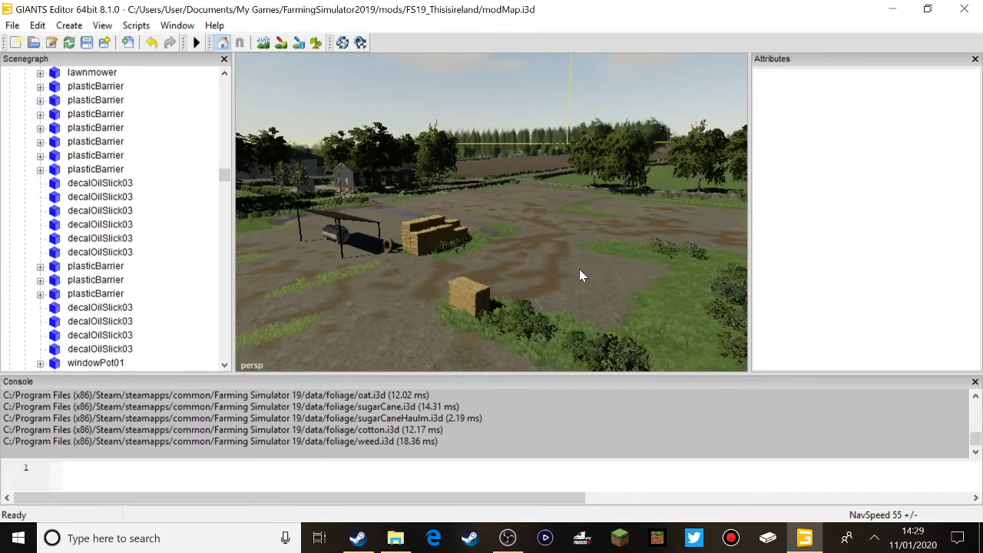
Try to delete the bushes beside the large straw bale stack next to the open shed.
{"action": "left_click_drag", "start_coordinate": [615, 261], "coordinate": [554, 257], "text": "alt"}
{"action": "scroll", "coordinate": [557, 249], "scroll_direction": "up", "scroll_amount": 3}
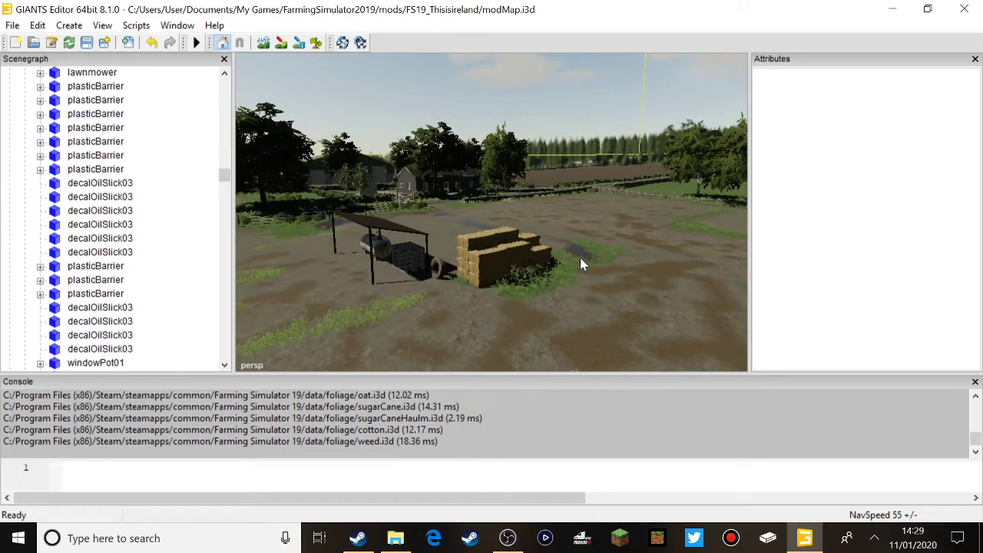
{"action": "left_click", "coordinate": [525, 281]}
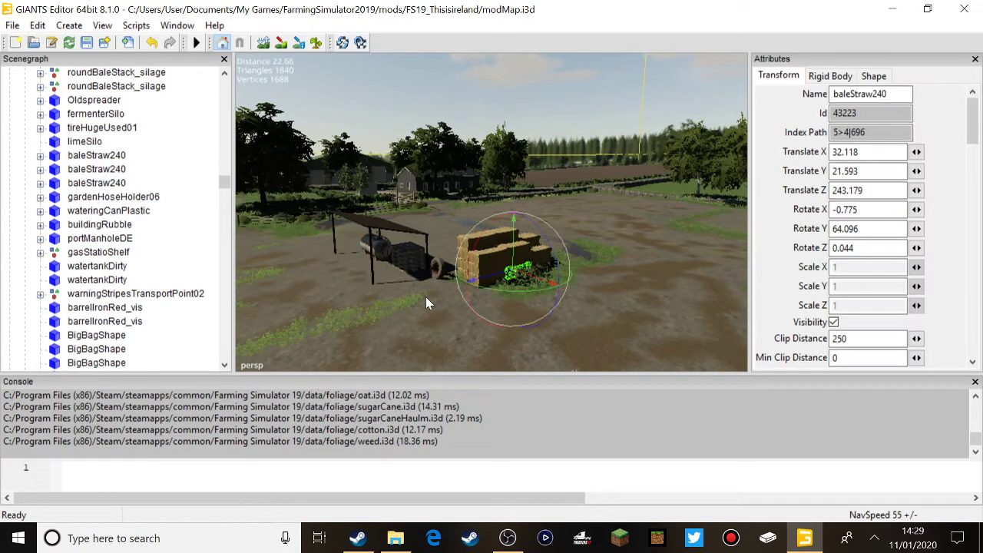
{"action": "left_click", "coordinate": [524, 290]}
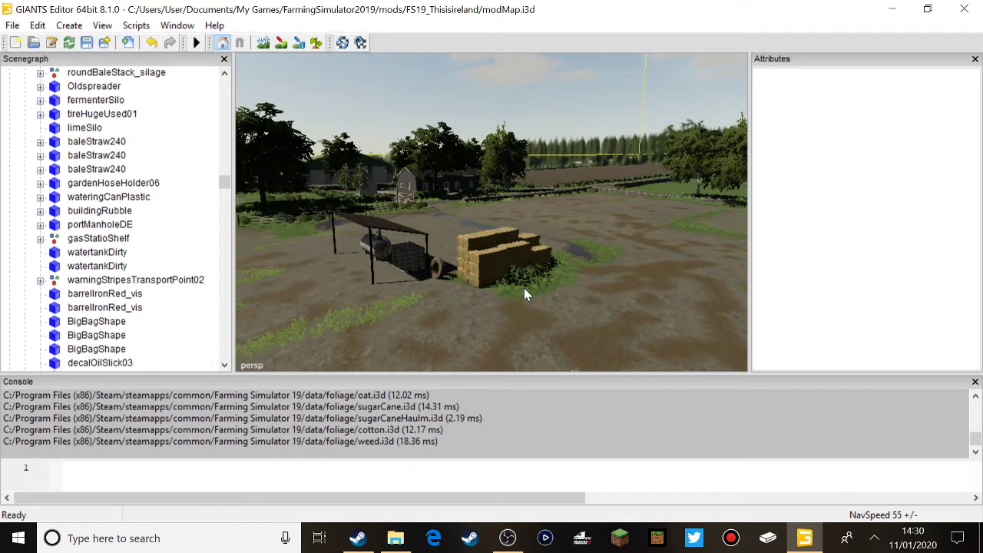
Try to delete the farmyard grass patches, removing the "cube" object picked at the clump beside the bales.
{"action": "right_click_drag", "start_coordinate": [533, 290], "coordinate": [622, 272]}
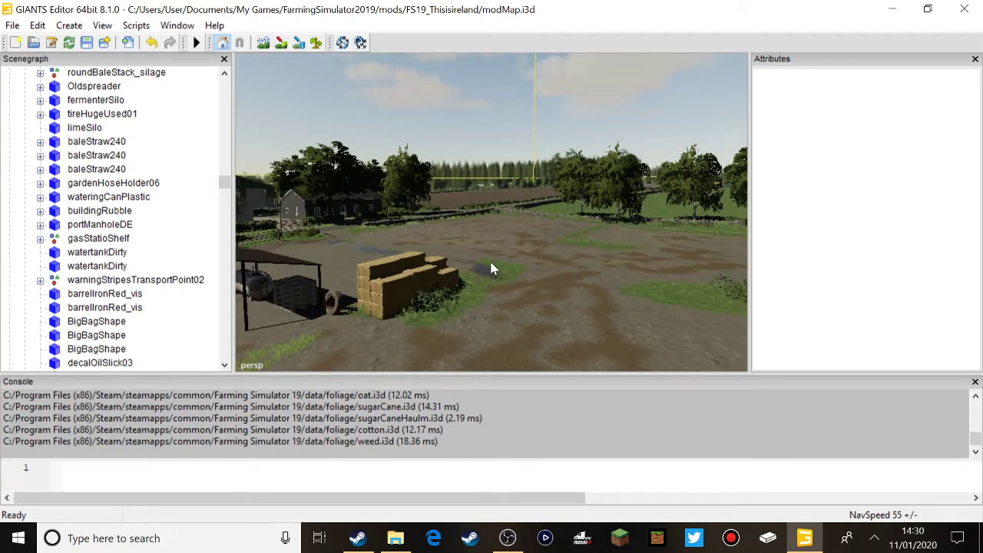
{"action": "right_click_drag", "start_coordinate": [500, 269], "coordinate": [655, 289]}
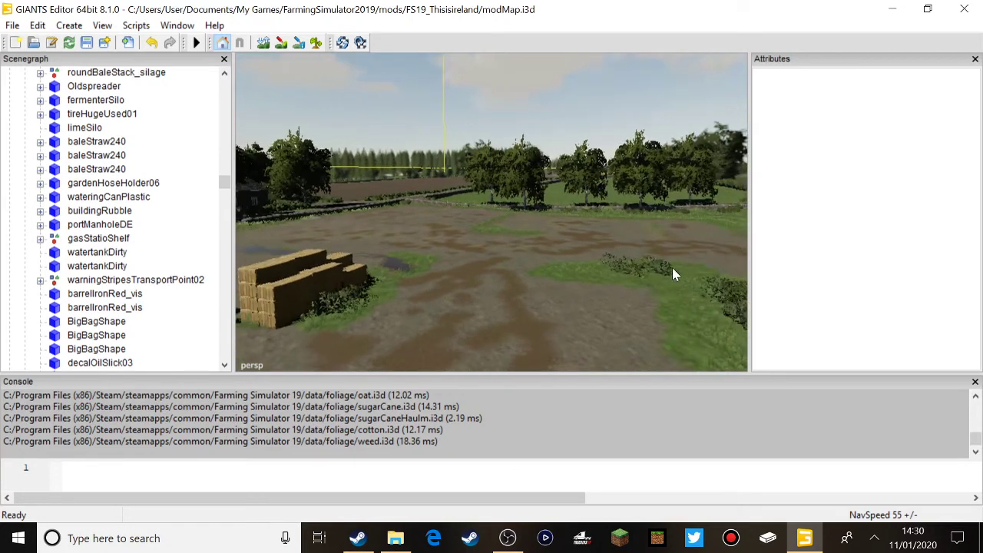
{"action": "left_click", "coordinate": [495, 227]}
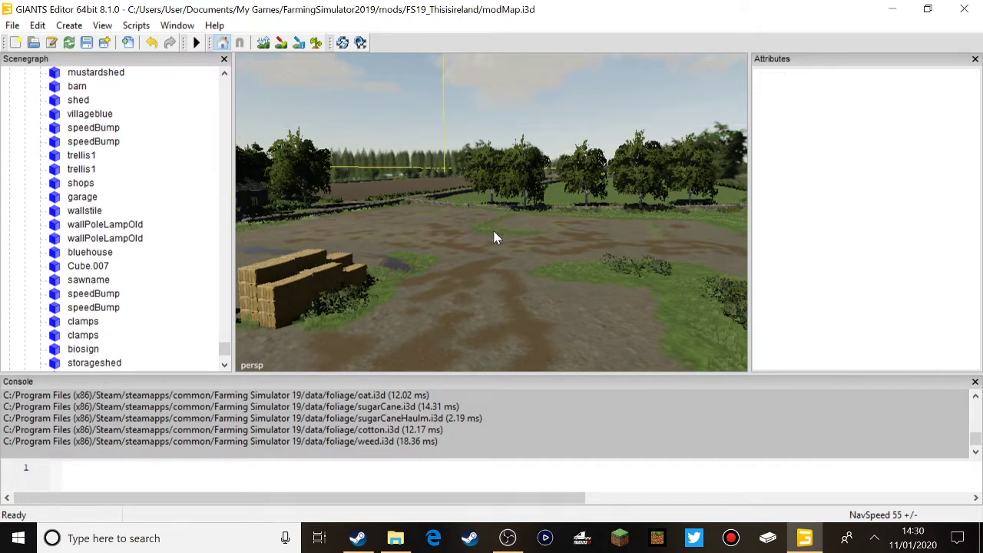
{"action": "right_click_drag", "start_coordinate": [492, 229], "coordinate": [76, 227]}
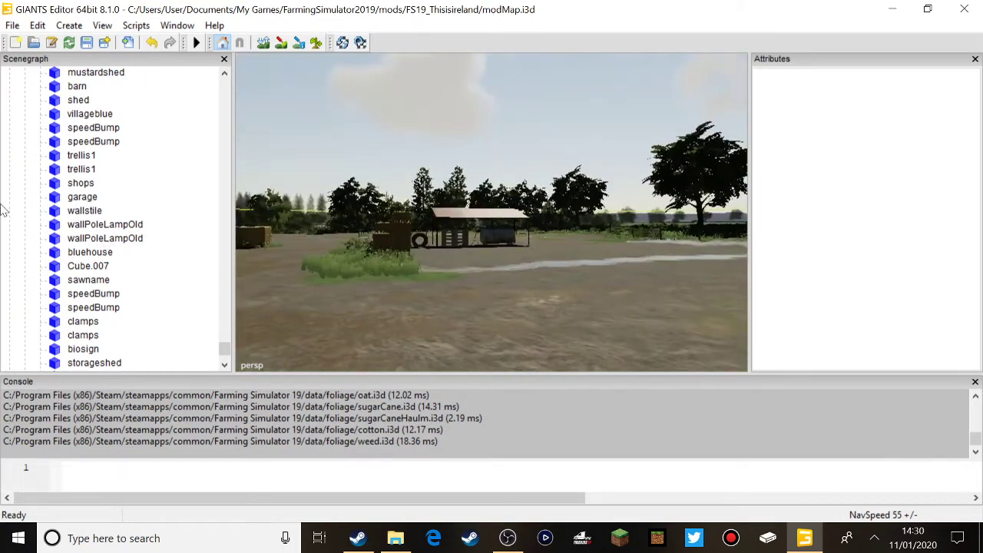
{"action": "left_click", "coordinate": [356, 275]}
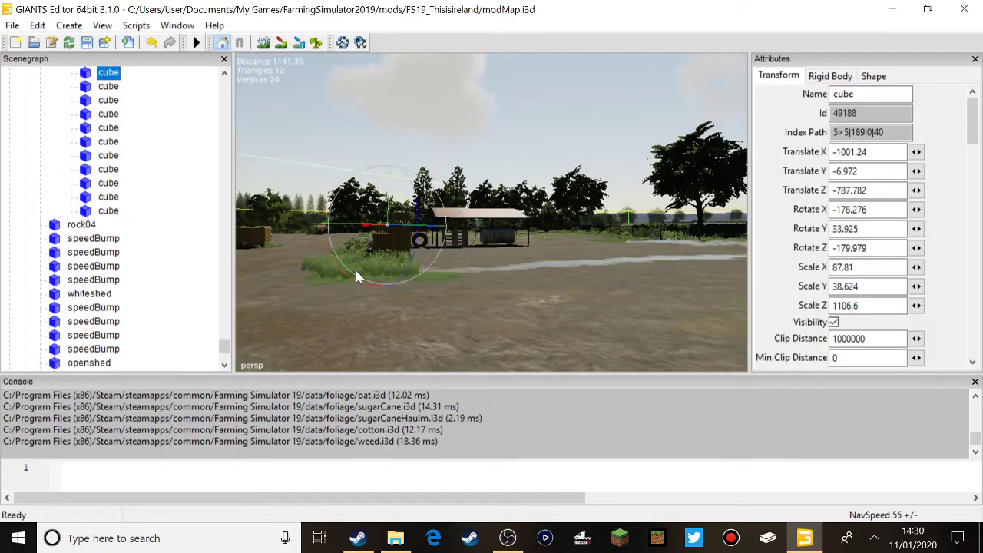
{"action": "key", "text": "Delete"}
Look through the scenegraph, including the placeholders group, for the objects that hold the farmyard's bushes and grass.
{"action": "left_click_drag", "start_coordinate": [343, 268], "coordinate": [153, 261], "text": "alt"}
{"action": "scroll", "coordinate": [77, 244], "scroll_direction": "down", "scroll_amount": 2}
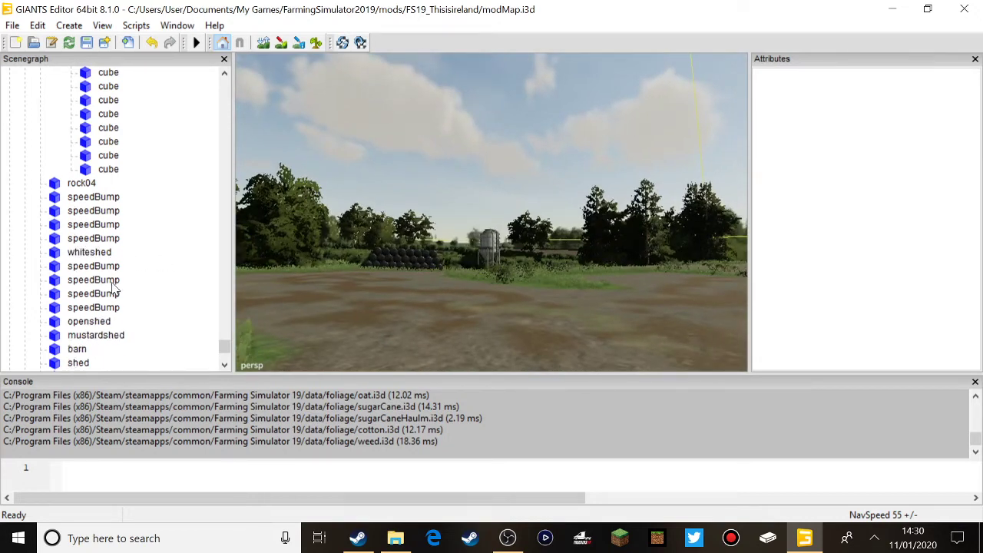
{"action": "scroll", "coordinate": [104, 296], "scroll_direction": "down", "scroll_amount": 2}
{"action": "scroll", "coordinate": [101, 303], "scroll_direction": "down", "scroll_amount": 7}
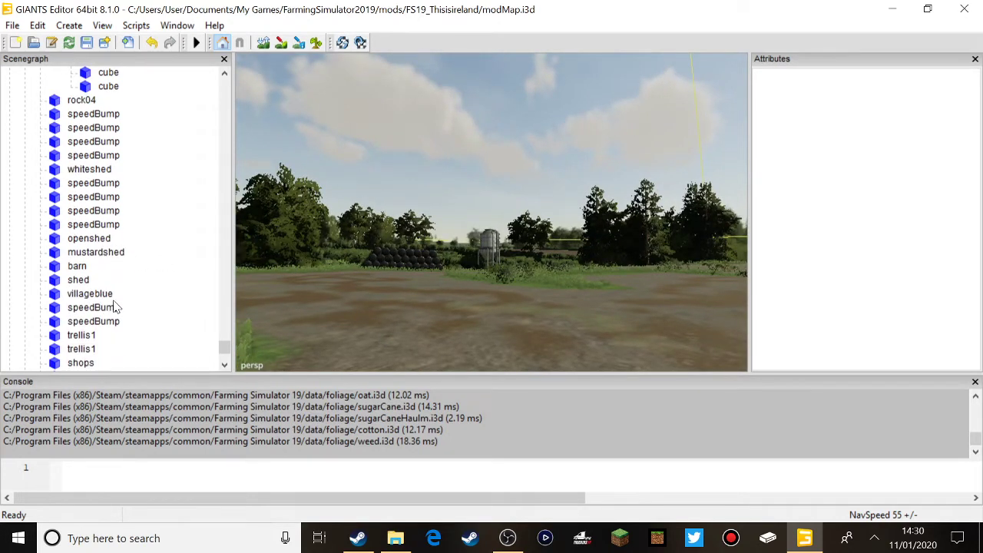
{"action": "scroll", "coordinate": [107, 311], "scroll_direction": "down", "scroll_amount": 10}
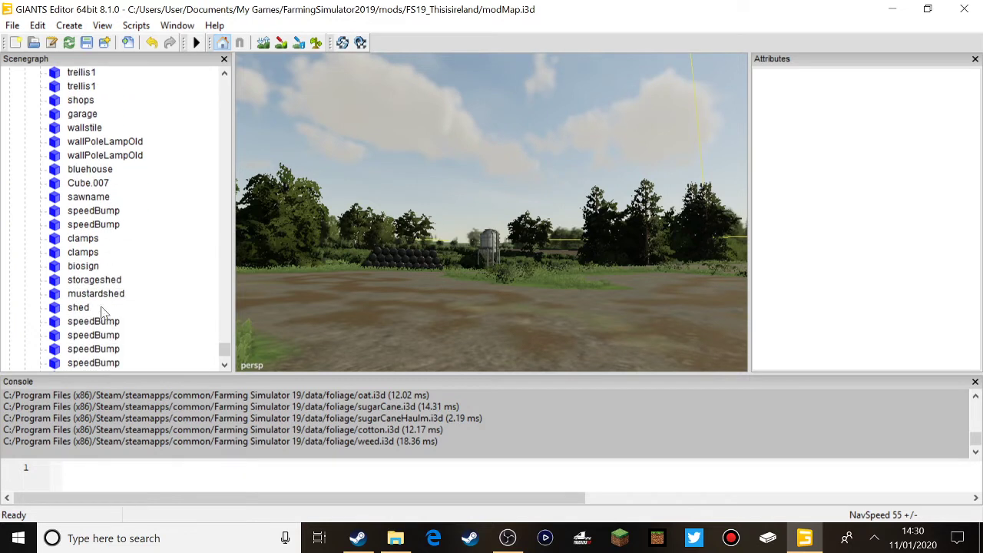
{"action": "scroll", "coordinate": [116, 304], "scroll_direction": "down", "scroll_amount": 4}
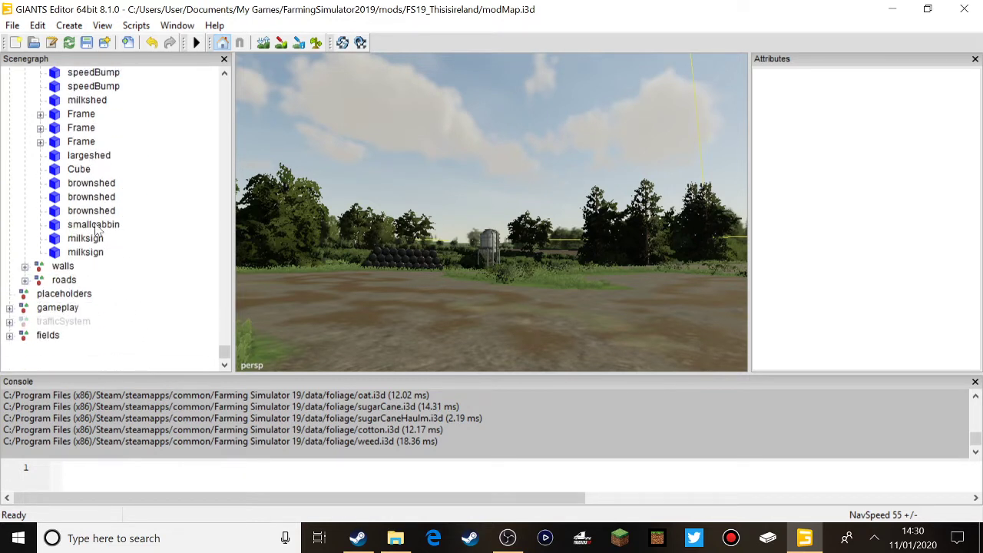
{"action": "left_click", "coordinate": [69, 294]}
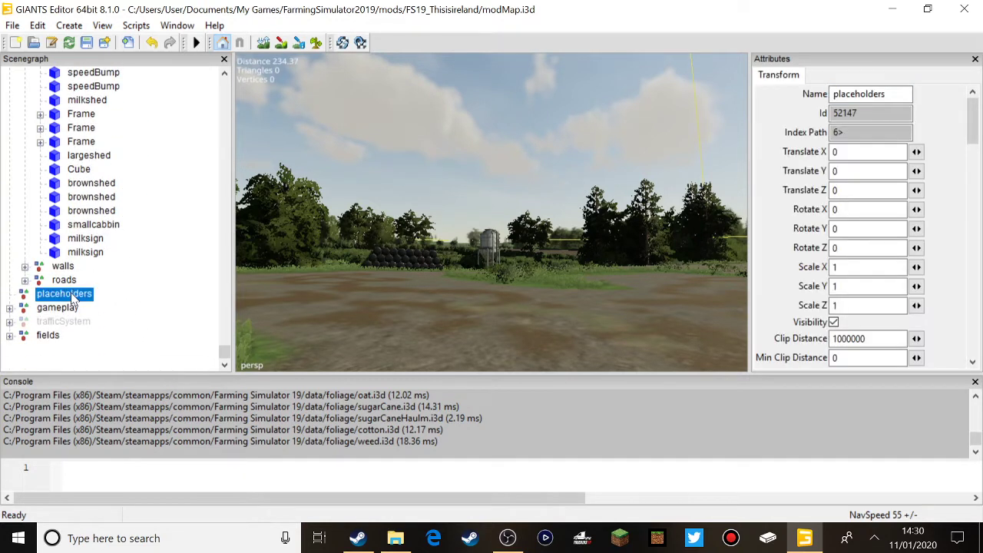
{"action": "scroll", "coordinate": [307, 261], "scroll_direction": "up", "scroll_amount": 1}
{"action": "scroll", "coordinate": [121, 180], "scroll_direction": "up", "scroll_amount": 5}
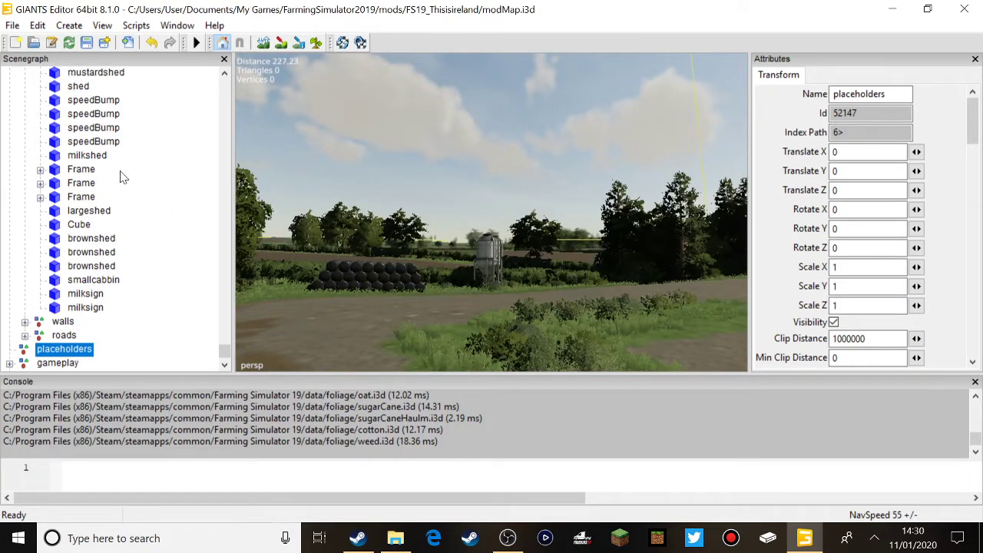
{"action": "scroll", "coordinate": [120, 177], "scroll_direction": "up", "scroll_amount": 15}
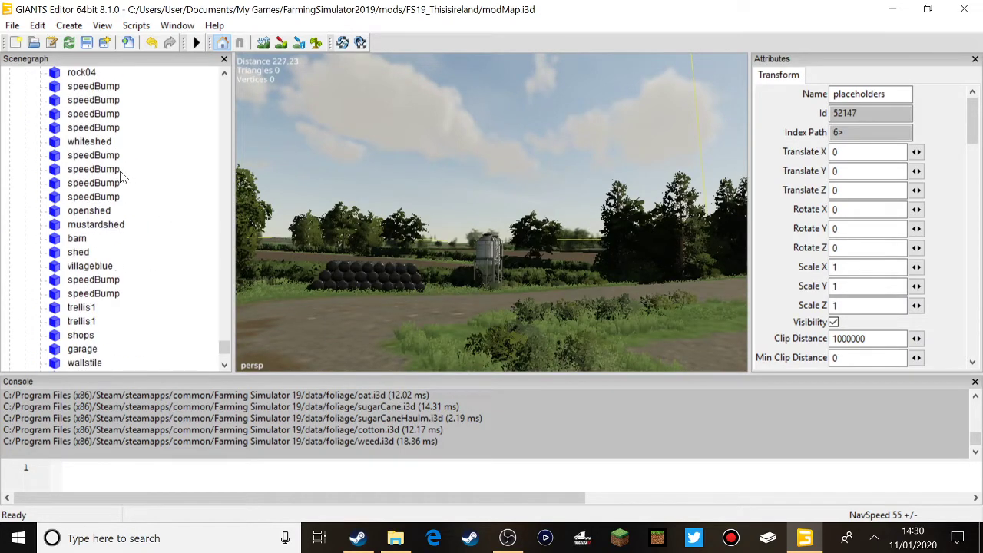
{"action": "scroll", "coordinate": [120, 178], "scroll_direction": "up", "scroll_amount": 8}
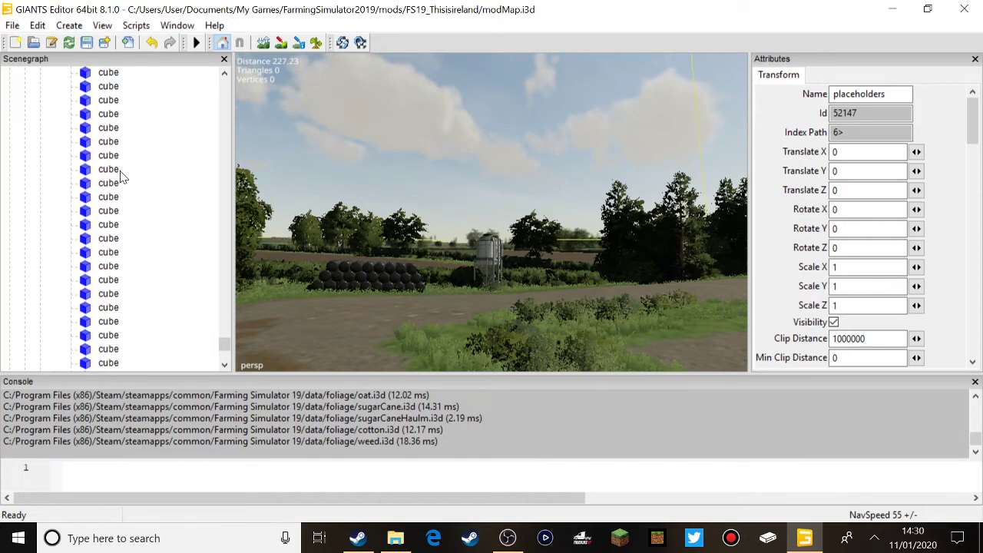
{"action": "left_click_drag", "start_coordinate": [224, 345], "coordinate": [198, 75]}
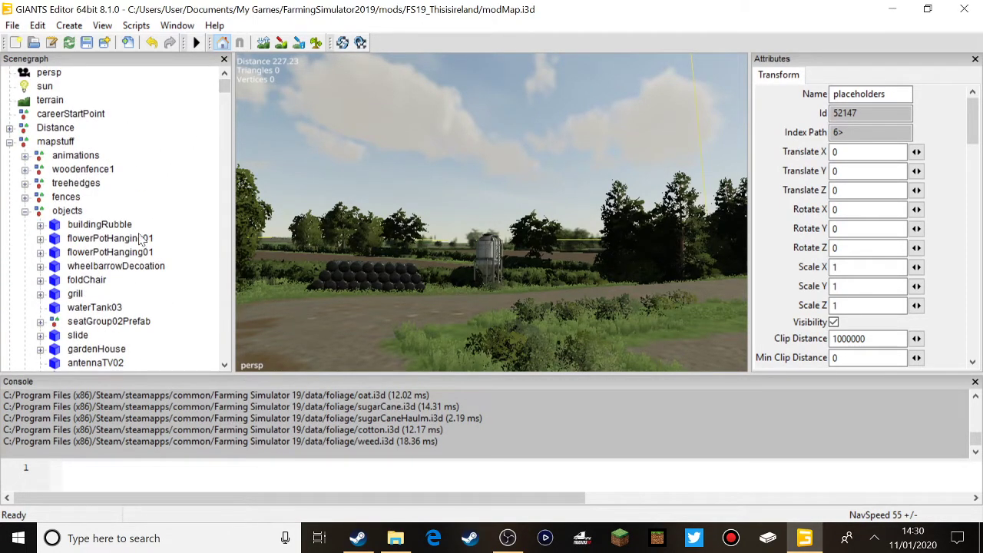
Start a new empty scene and discard the unsaved changes to modMap.i3d.
{"action": "left_click", "coordinate": [414, 304]}
{"action": "left_click_drag", "start_coordinate": [414, 304], "coordinate": [520, 317], "text": "alt"}
{"action": "left_click", "coordinate": [519, 318]}
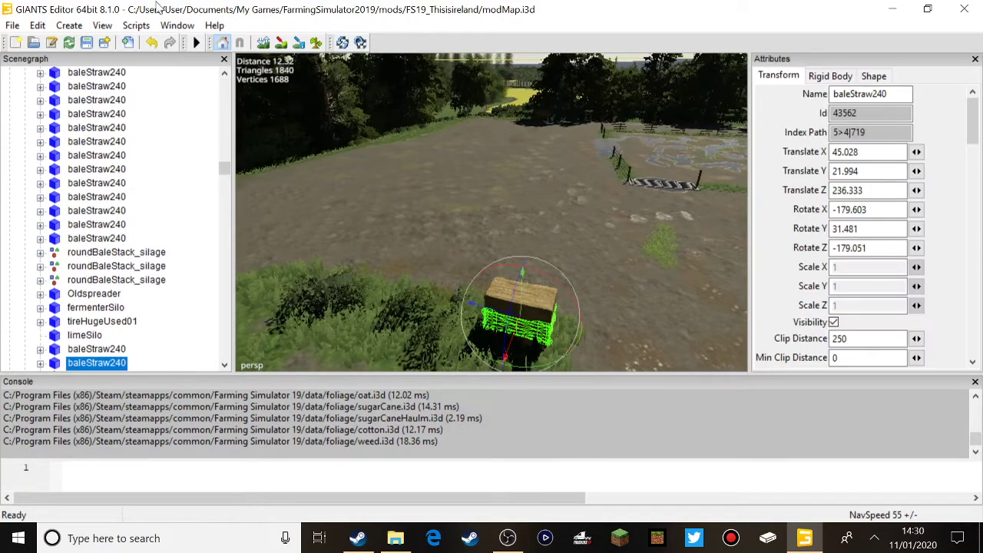
{"action": "left_click", "coordinate": [15, 43]}
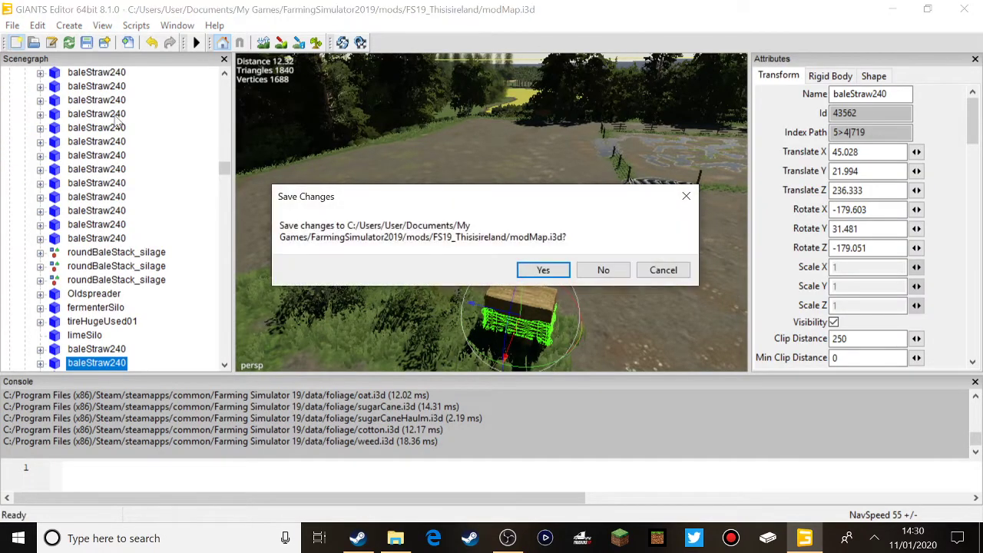
{"action": "left_click", "coordinate": [582, 273]}
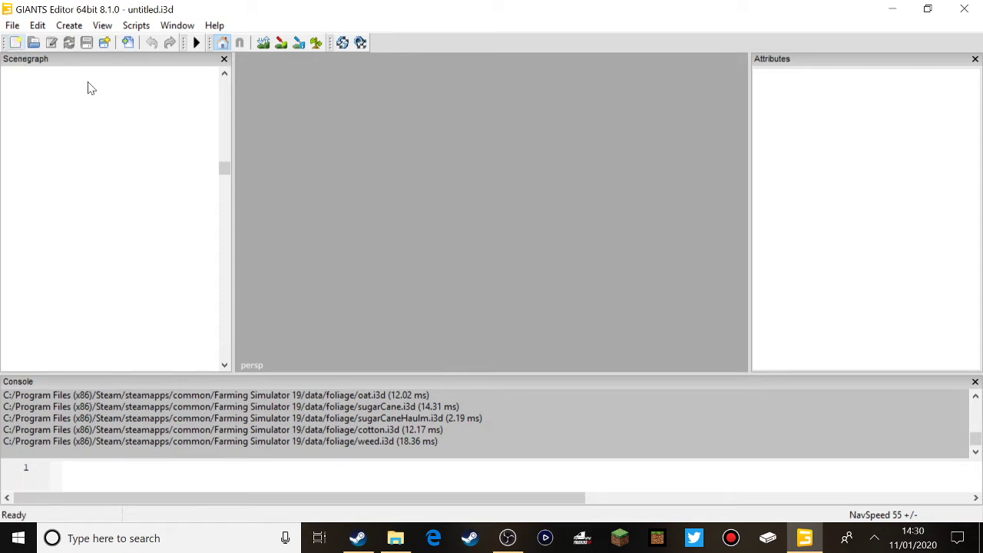
Start opening a mod and browse the Documents folder for the Farming Simulator 2019 mods location.
{"action": "left_click", "coordinate": [12, 25]}
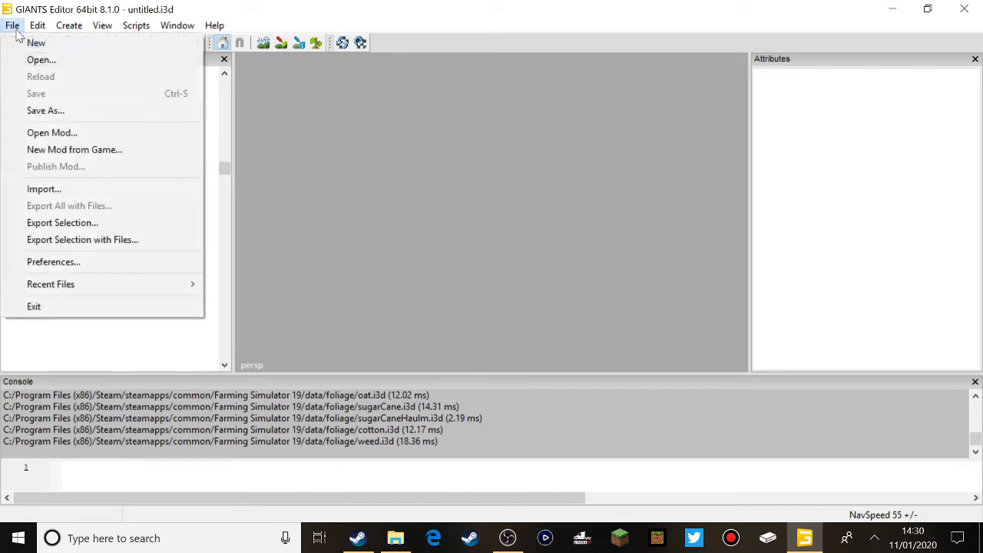
{"action": "left_click", "coordinate": [64, 132]}
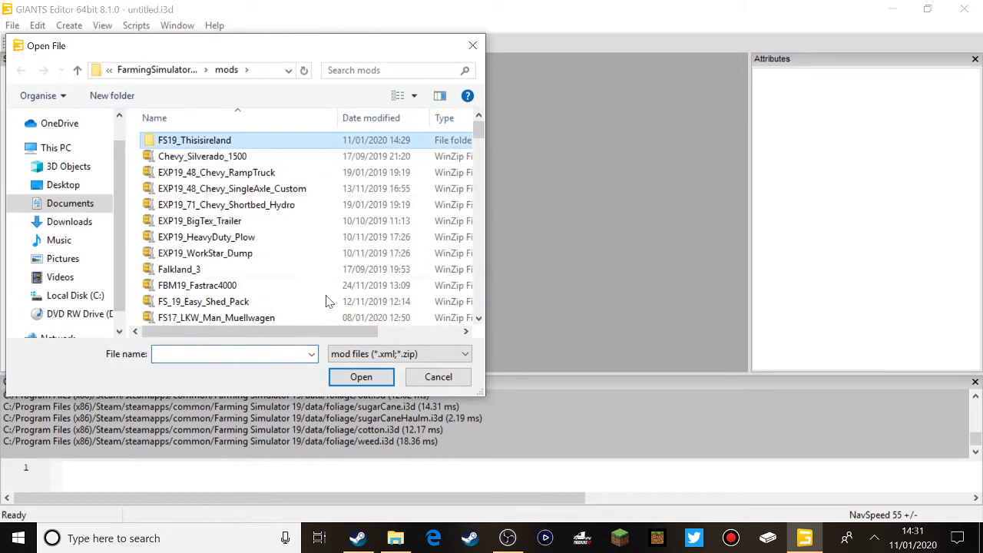
{"action": "left_click", "coordinate": [69, 221]}
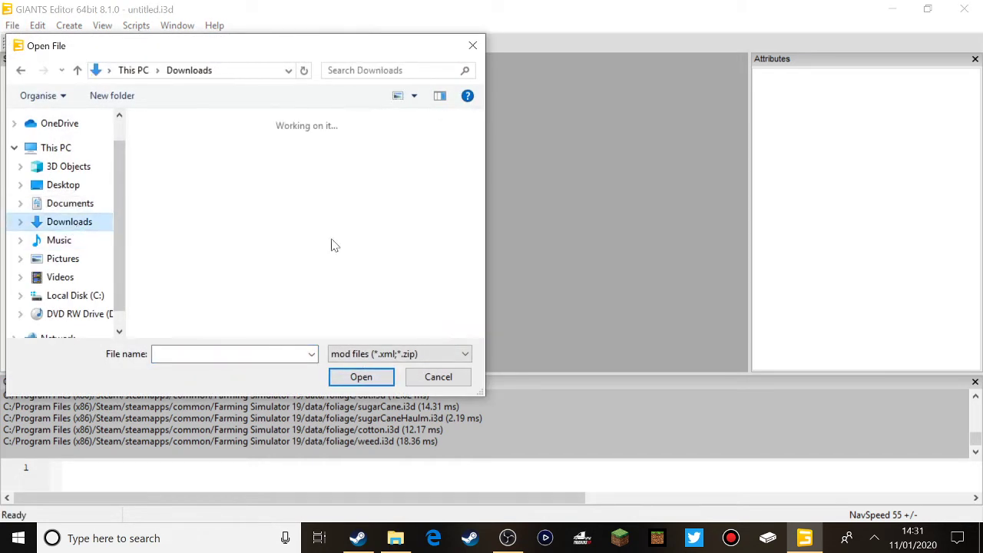
{"action": "left_click", "coordinate": [72, 207]}
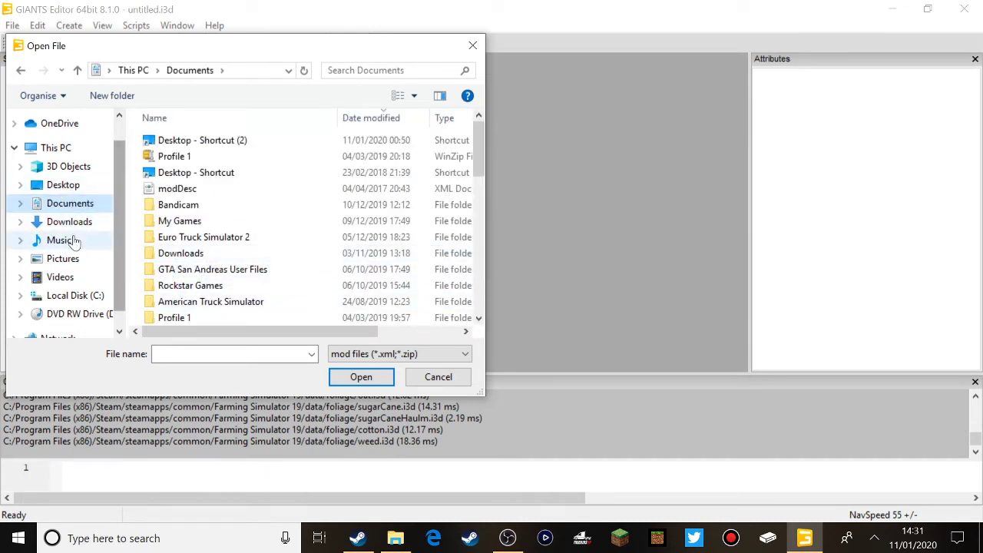
{"action": "scroll", "coordinate": [220, 246], "scroll_direction": "down", "scroll_amount": 3}
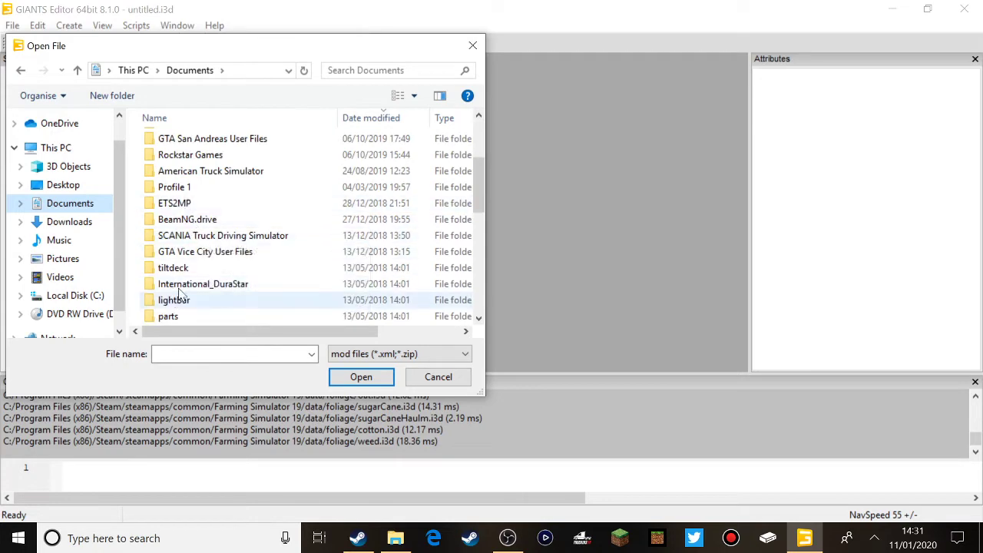
{"action": "scroll", "coordinate": [184, 219], "scroll_direction": "down", "scroll_amount": 2}
{"action": "scroll", "coordinate": [203, 259], "scroll_direction": "down", "scroll_amount": 3}
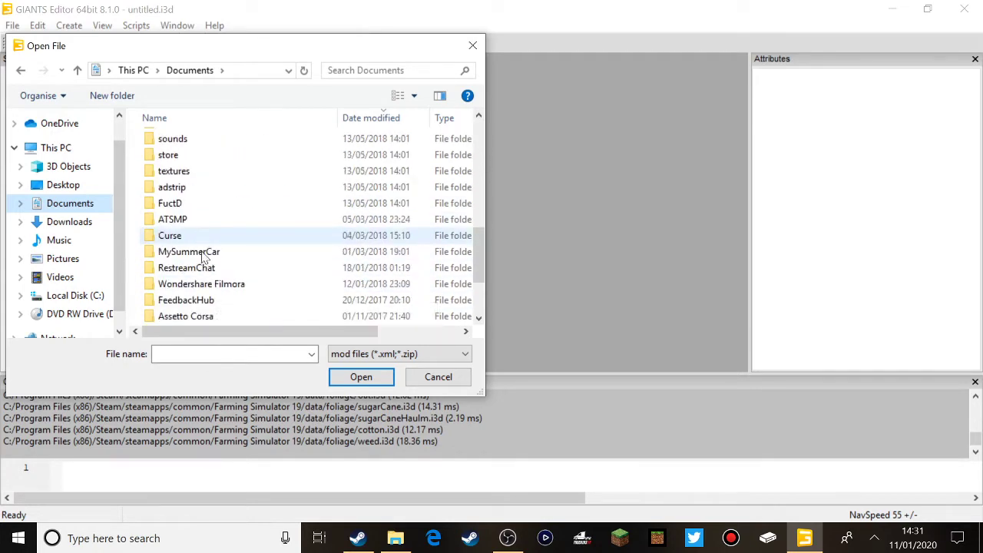
{"action": "scroll", "coordinate": [204, 258], "scroll_direction": "down", "scroll_amount": 2}
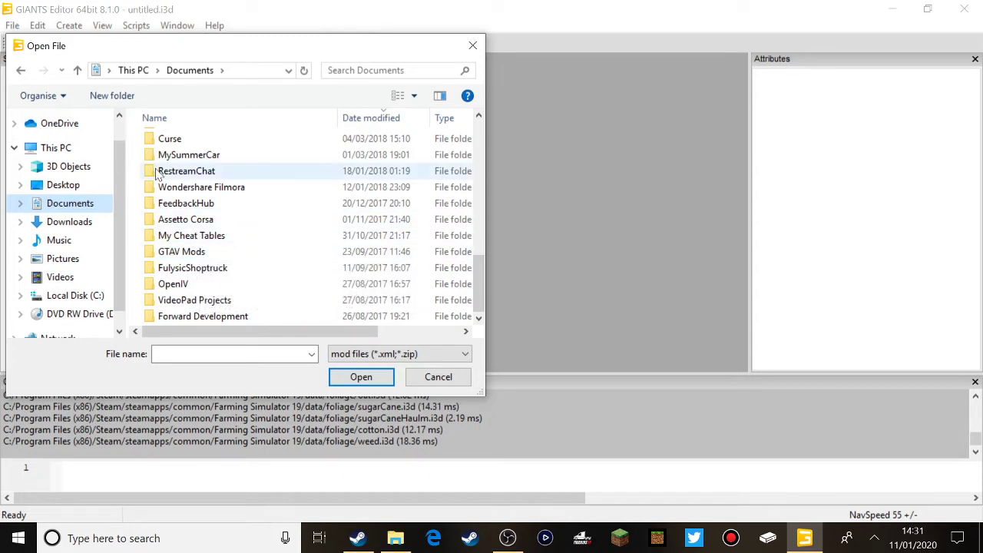
Go to the mods folder in Documents under My Games and FarmingSimulator2019.
{"action": "left_click", "coordinate": [175, 354]}
{"action": "type", "text": "my"}
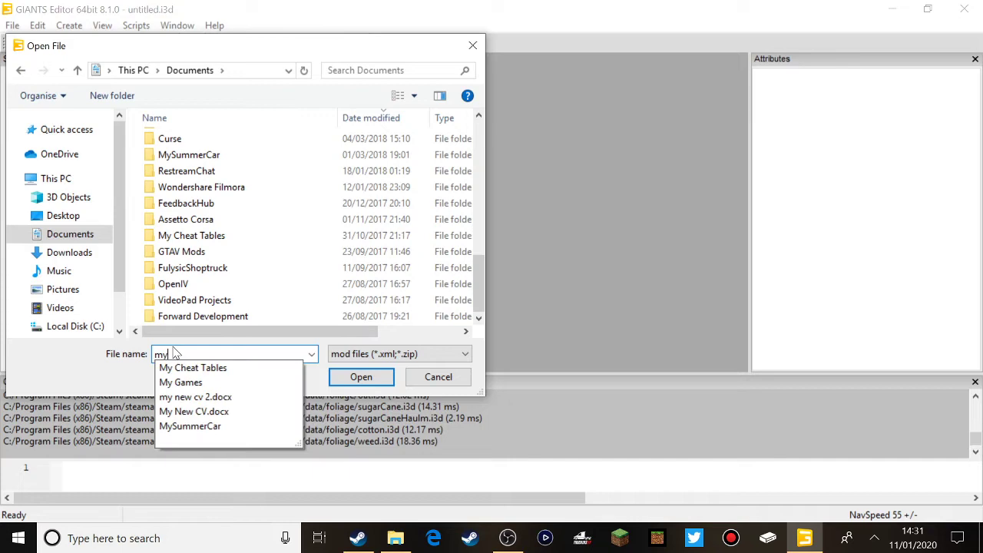
{"action": "left_click", "coordinate": [186, 386]}
{"action": "left_click", "coordinate": [342, 382]}
{"action": "left_click", "coordinate": [343, 377]}
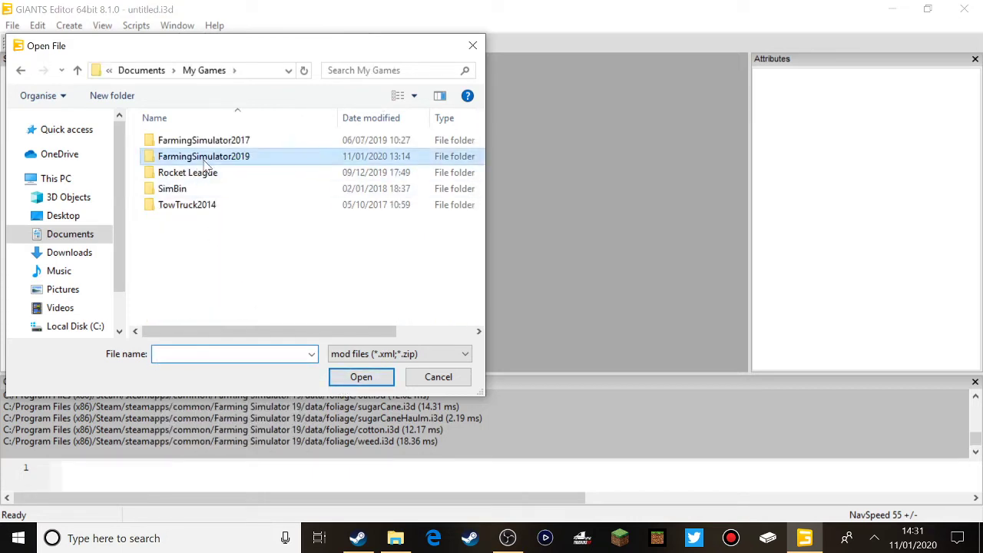
{"action": "double_click", "coordinate": [188, 155]}
{"action": "double_click", "coordinate": [170, 172]}
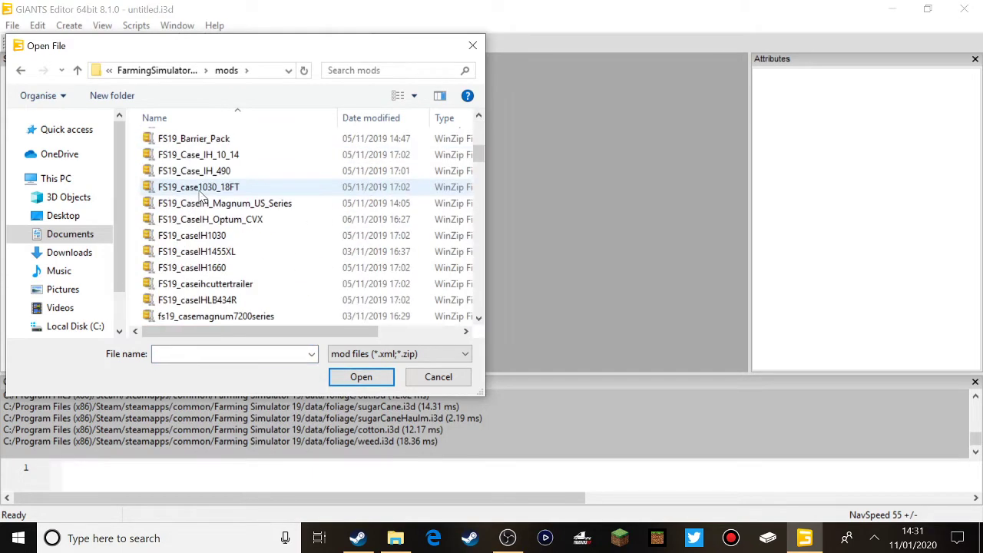
Open the FS19_Thisisireland mod zip, overwrite its existing working directory, and load the map item This Is IreLand.
{"action": "scroll", "coordinate": [235, 262], "scroll_direction": "down", "scroll_amount": 20}
{"action": "scroll", "coordinate": [232, 263], "scroll_direction": "down", "scroll_amount": 10}
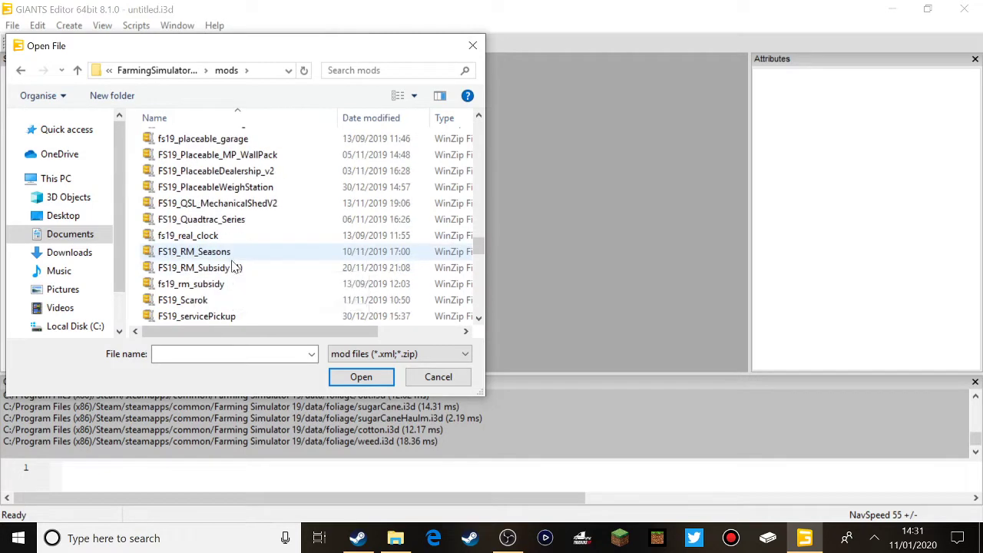
{"action": "scroll", "coordinate": [232, 265], "scroll_direction": "down", "scroll_amount": 3}
{"action": "double_click", "coordinate": [230, 268]}
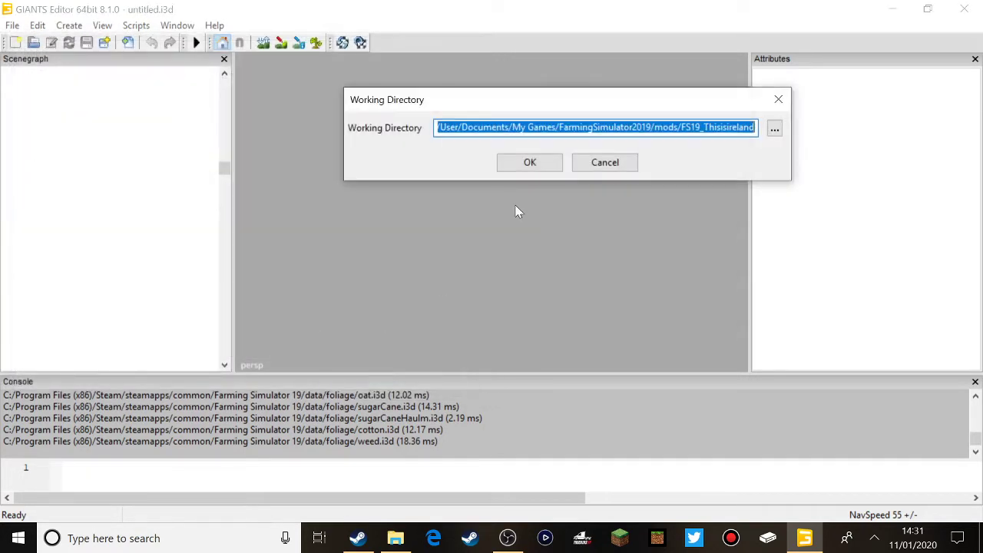
{"action": "left_click", "coordinate": [516, 162]}
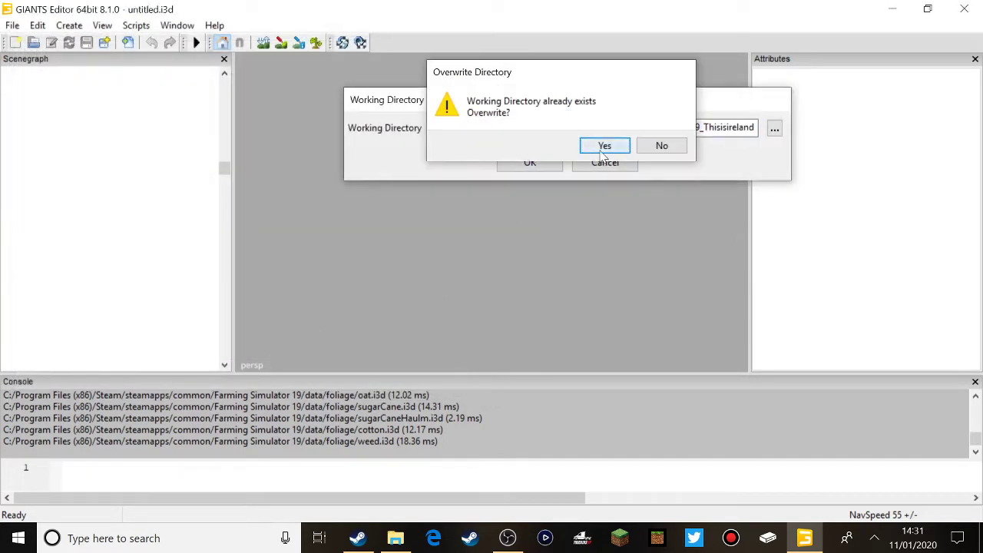
{"action": "left_click", "coordinate": [602, 144]}
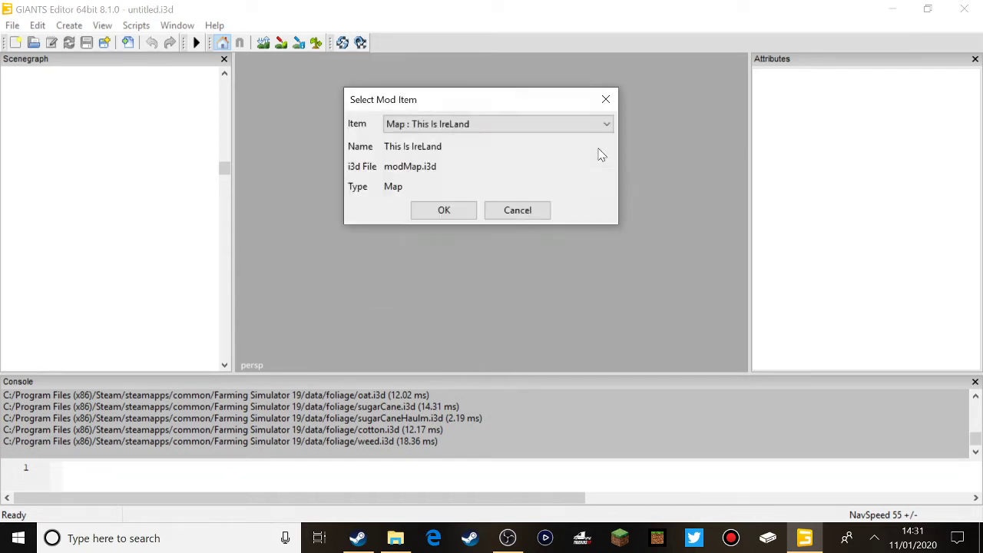
{"action": "left_click", "coordinate": [434, 209]}
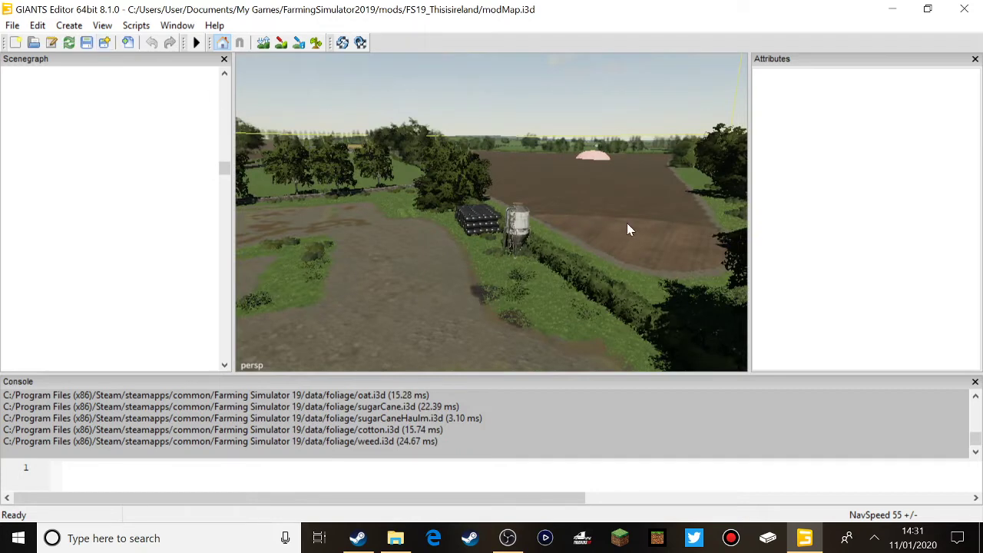
Look over the farmyard, save modMap.i3d, and exit the editor, saving the changes again.
{"action": "left_click_drag", "start_coordinate": [505, 228], "coordinate": [419, 246], "text": "alt"}
{"action": "right_click_drag", "start_coordinate": [420, 252], "coordinate": [439, 255]}
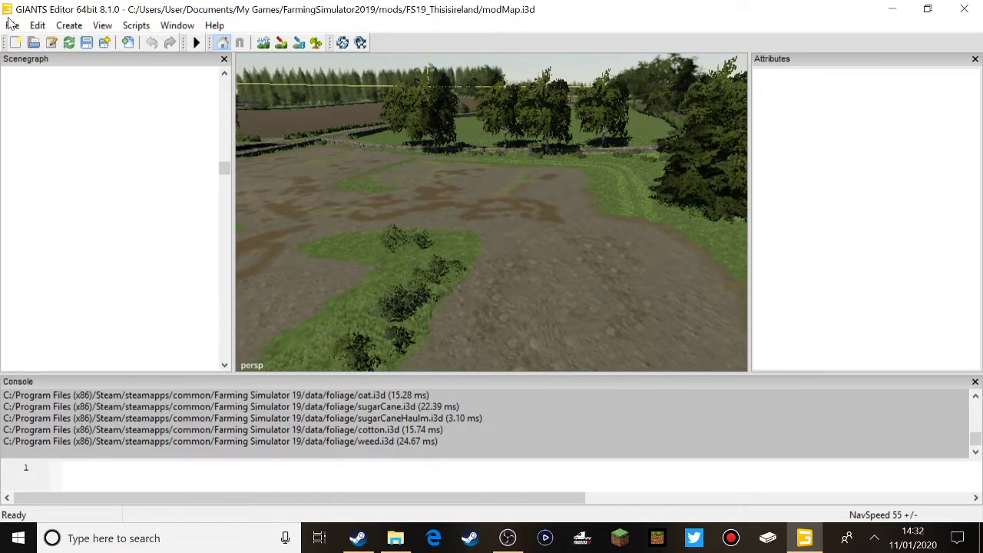
{"action": "left_click", "coordinate": [87, 43]}
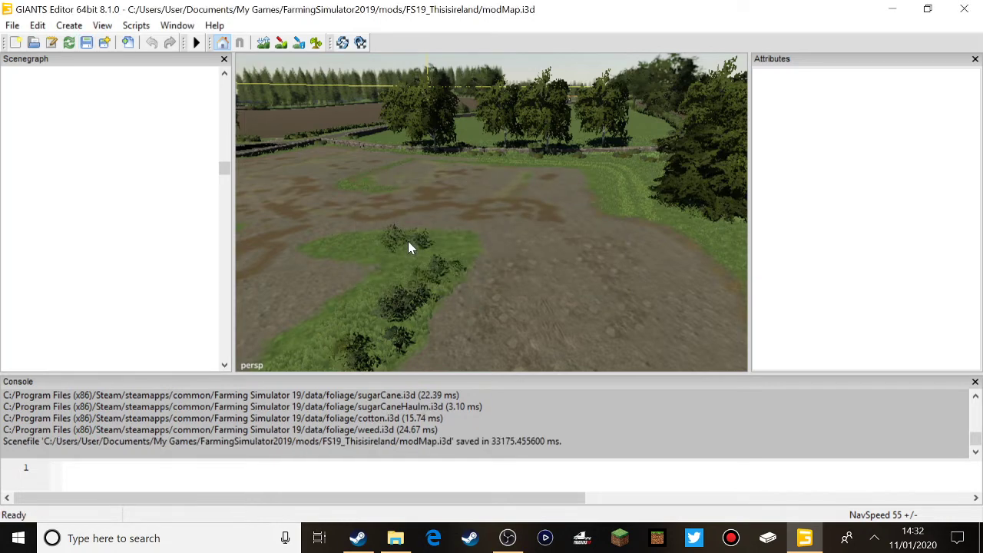
{"action": "left_click", "coordinate": [964, 8]}
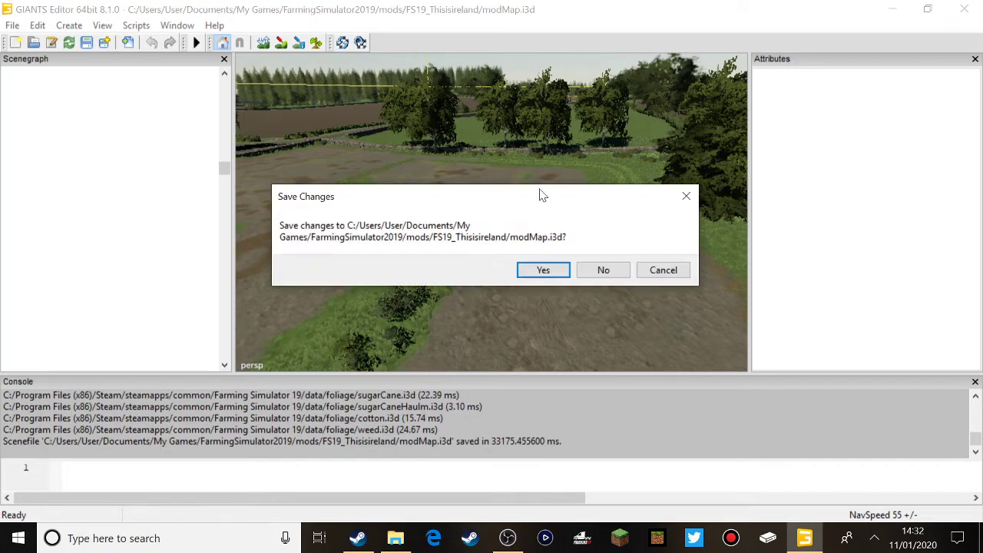
{"action": "left_click", "coordinate": [543, 269]}
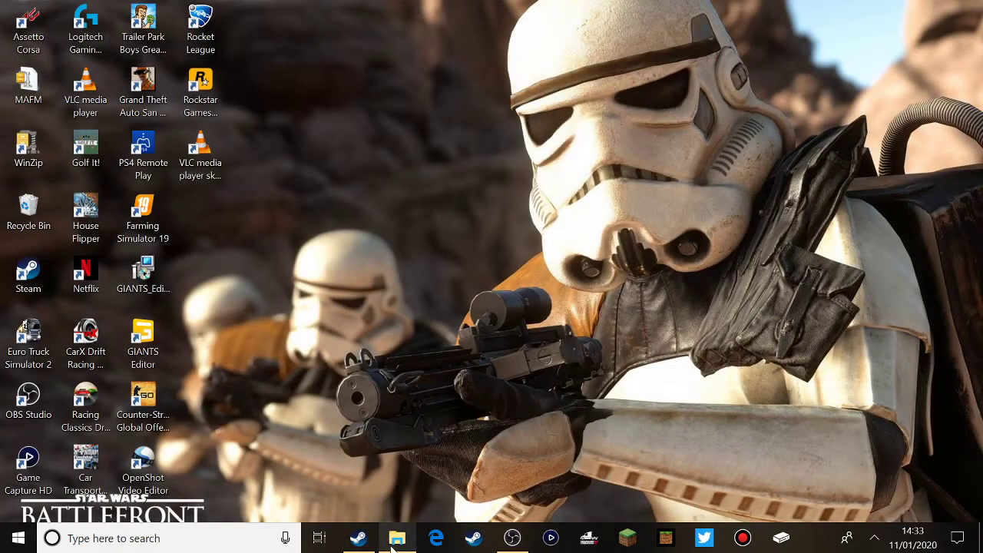
Switch to File Explorer and delete the old FS19_Thisisireland zip from the mods folder.
{"action": "left_click", "coordinate": [394, 539]}
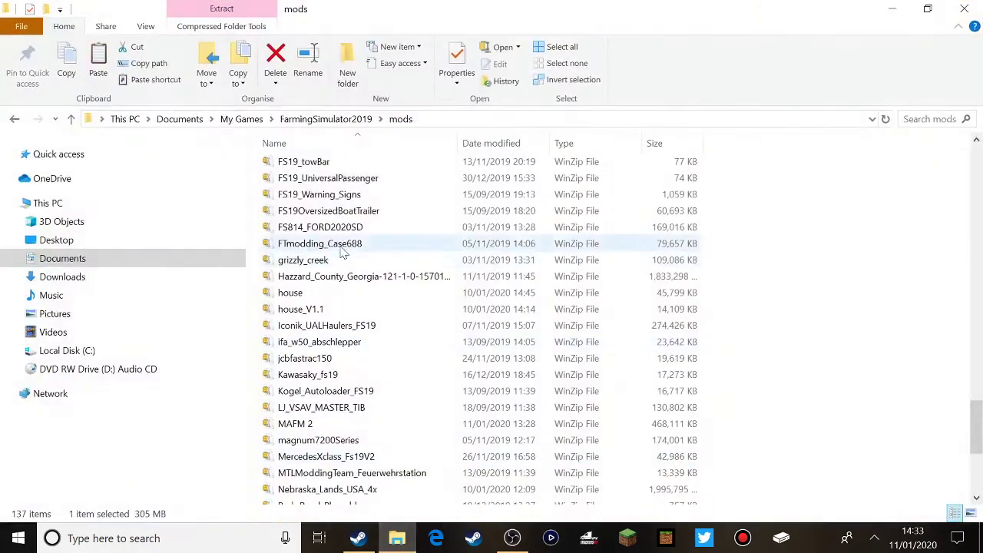
{"action": "scroll", "coordinate": [340, 253], "scroll_direction": "up", "scroll_amount": 5}
{"action": "scroll", "coordinate": [346, 380], "scroll_direction": "down", "scroll_amount": 3}
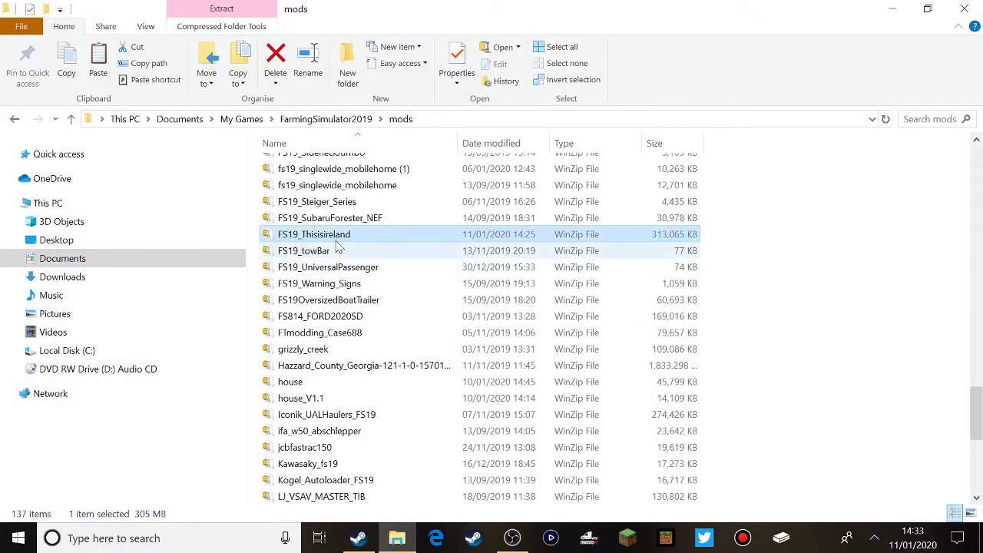
{"action": "key", "text": "Delete"}
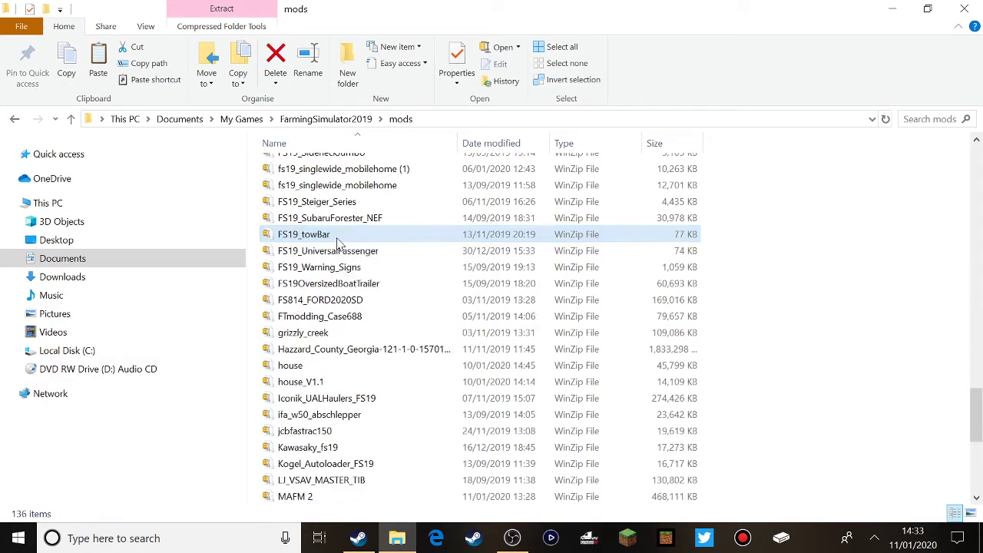
Compress the FS19_Thisisireland folder into a zip file, keeping the name FS19_Thisisireland, and minimise File Explorer.
{"action": "scroll", "coordinate": [340, 243], "scroll_direction": "up", "scroll_amount": 20}
{"action": "scroll", "coordinate": [340, 243], "scroll_direction": "up", "scroll_amount": 5}
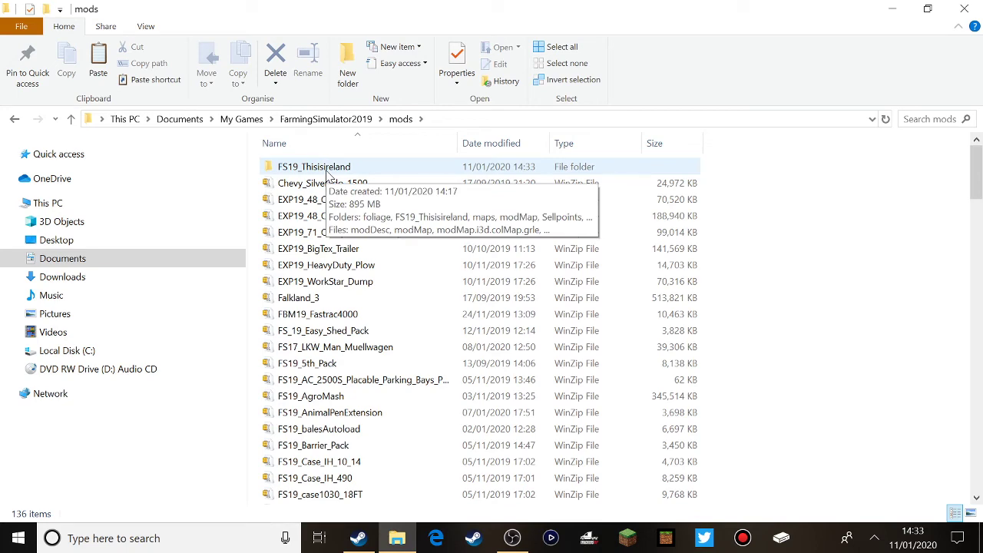
{"action": "left_click", "coordinate": [263, 168]}
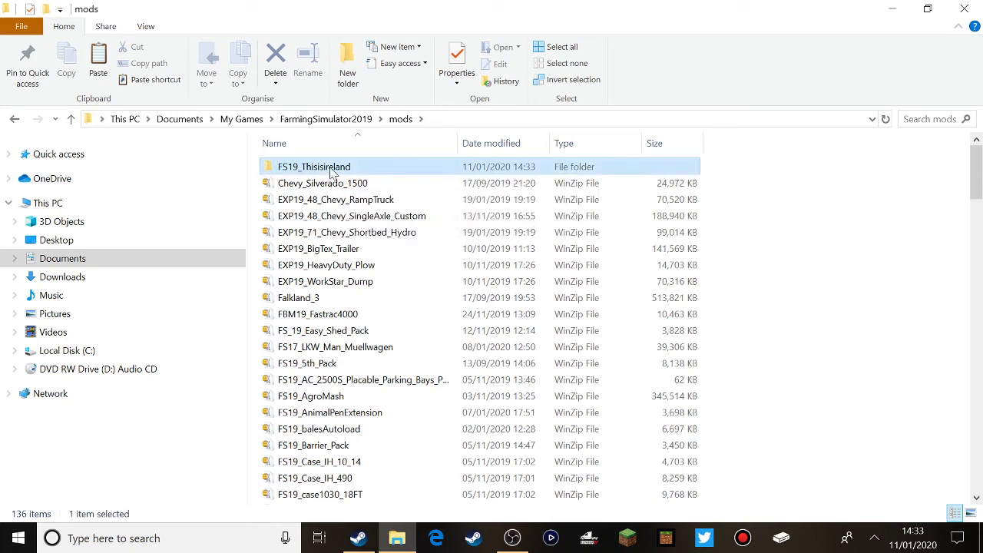
{"action": "right_click", "coordinate": [330, 167]}
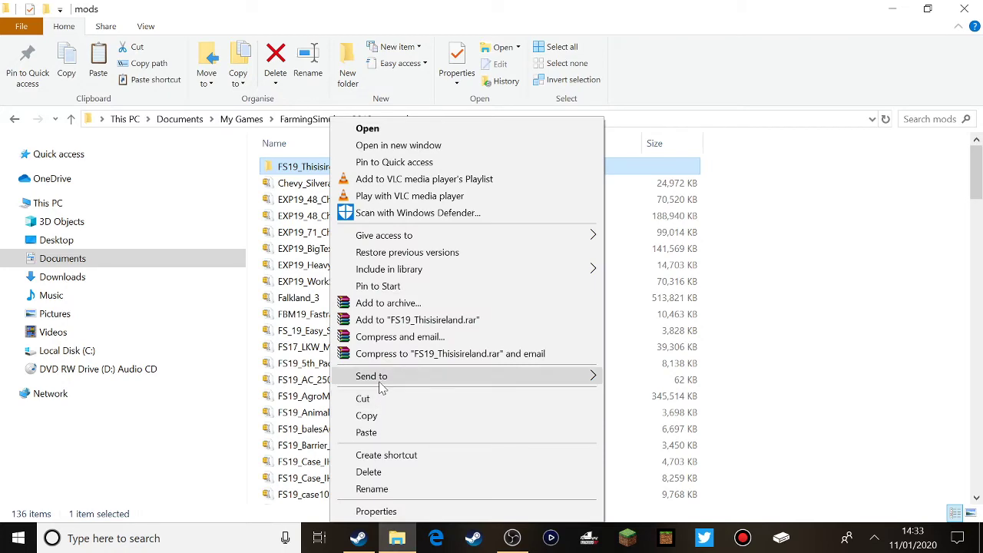
{"action": "mouse_move", "coordinate": [395, 378]}
{"action": "left_click", "coordinate": [637, 395]}
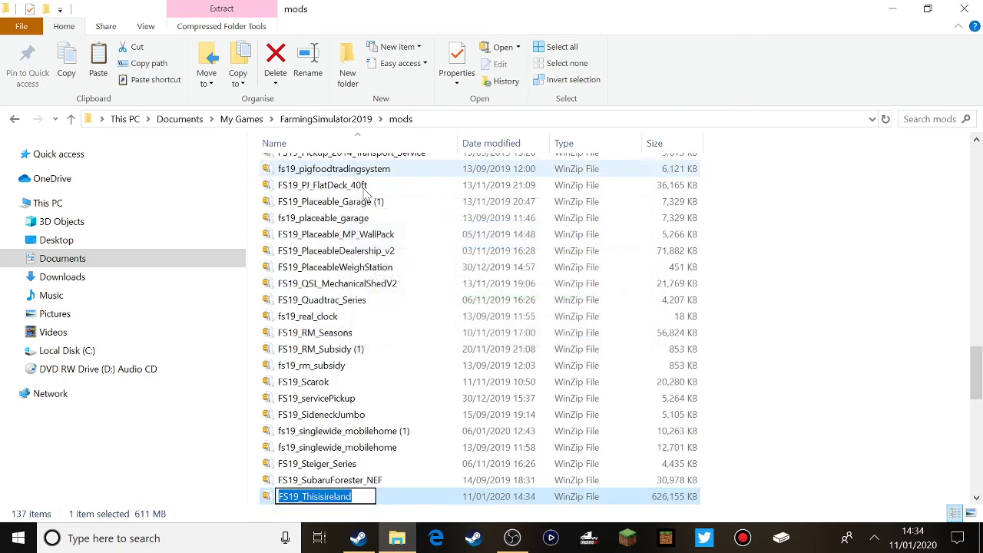
{"action": "key", "text": "Return"}
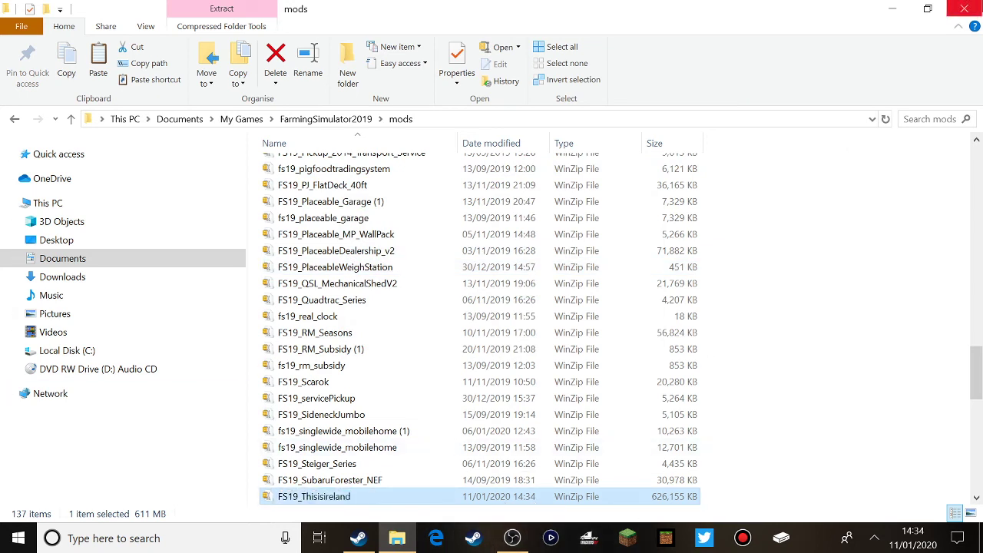
{"action": "left_click", "coordinate": [895, 10]}
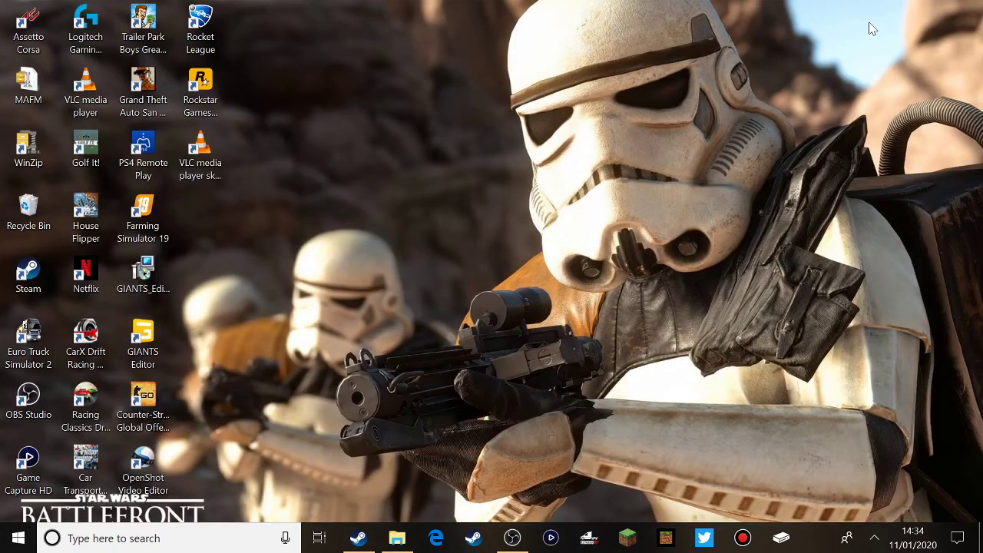